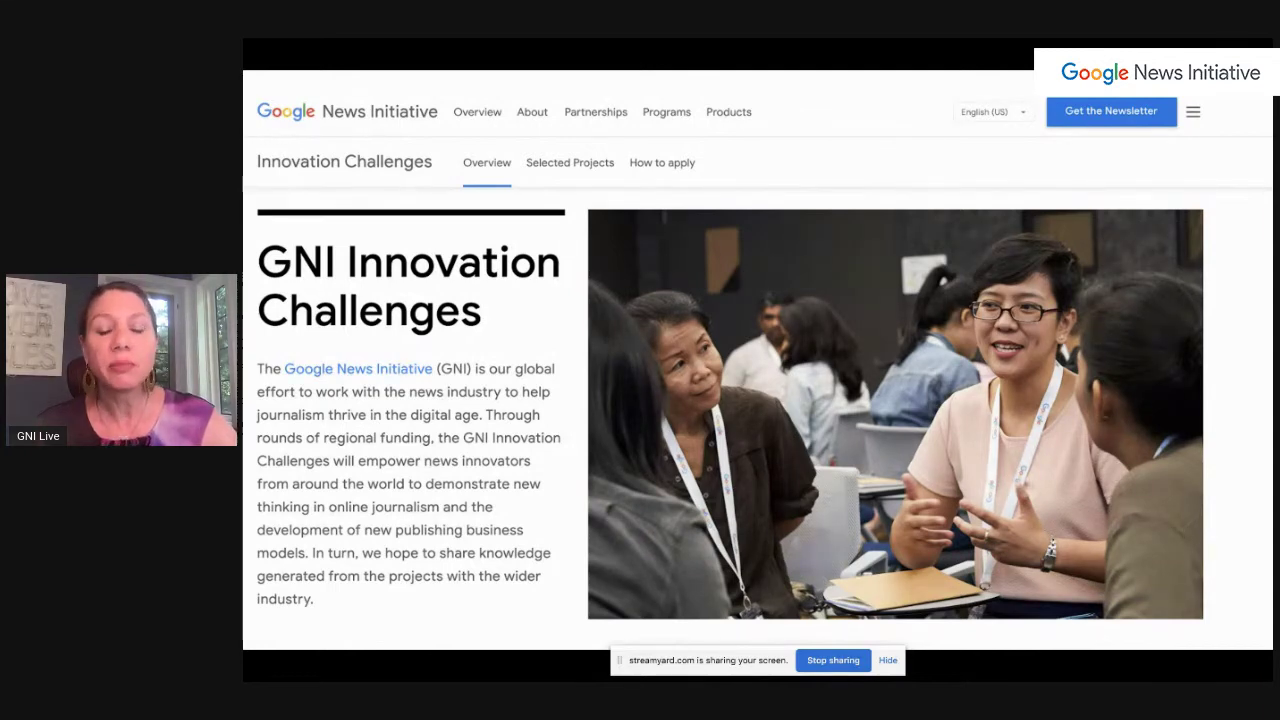
{"action": "key", "text": "Right"}
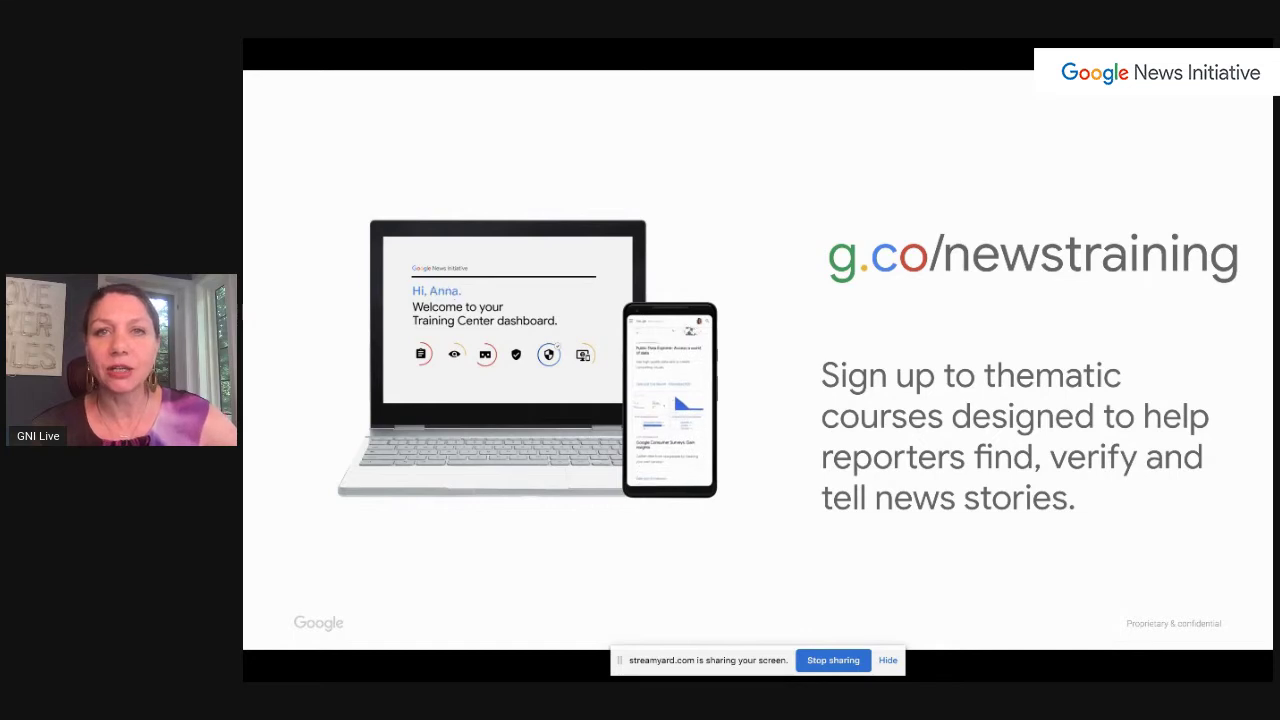
{"action": "key", "text": "Right"}
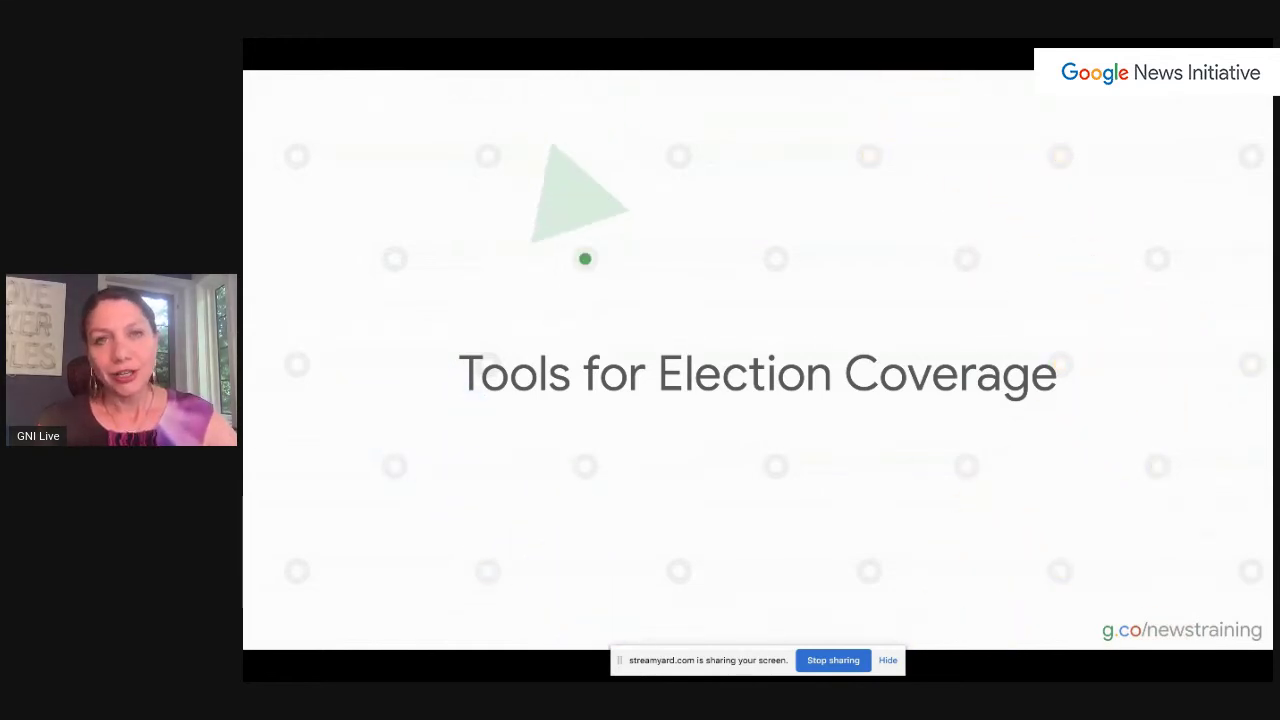
{"action": "key", "text": "Right"}
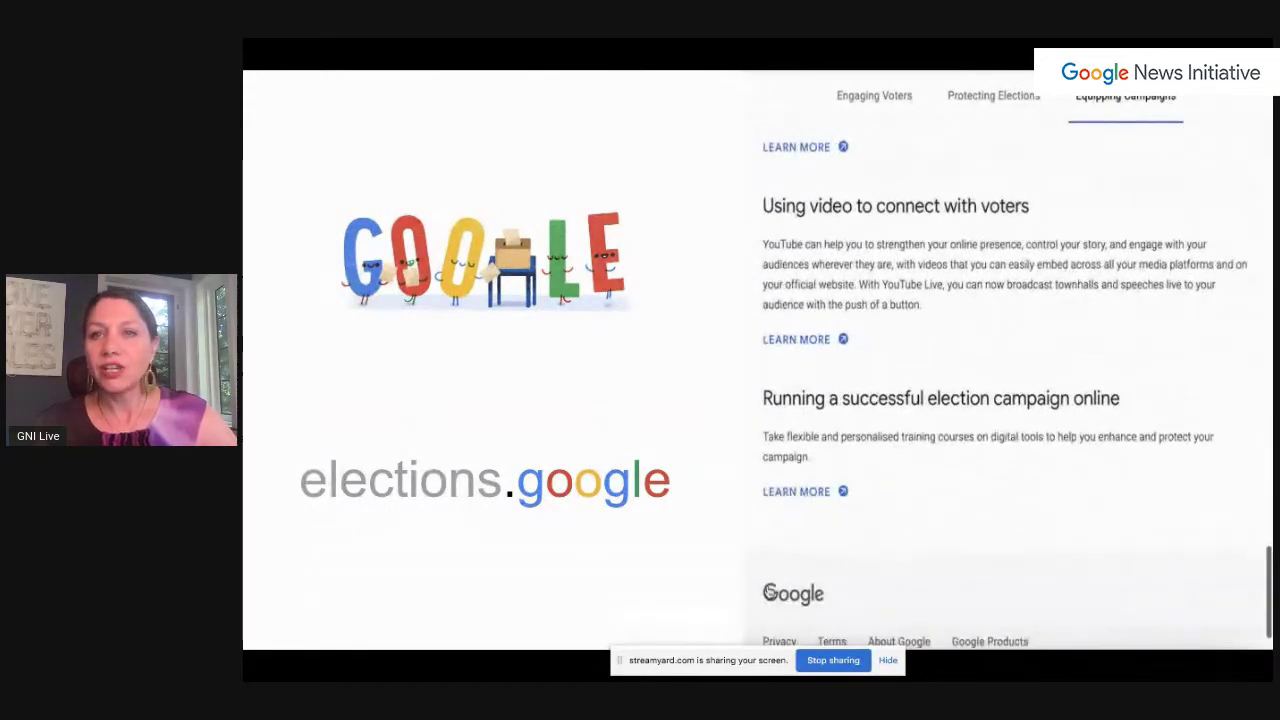
{"action": "key", "text": "Right"}
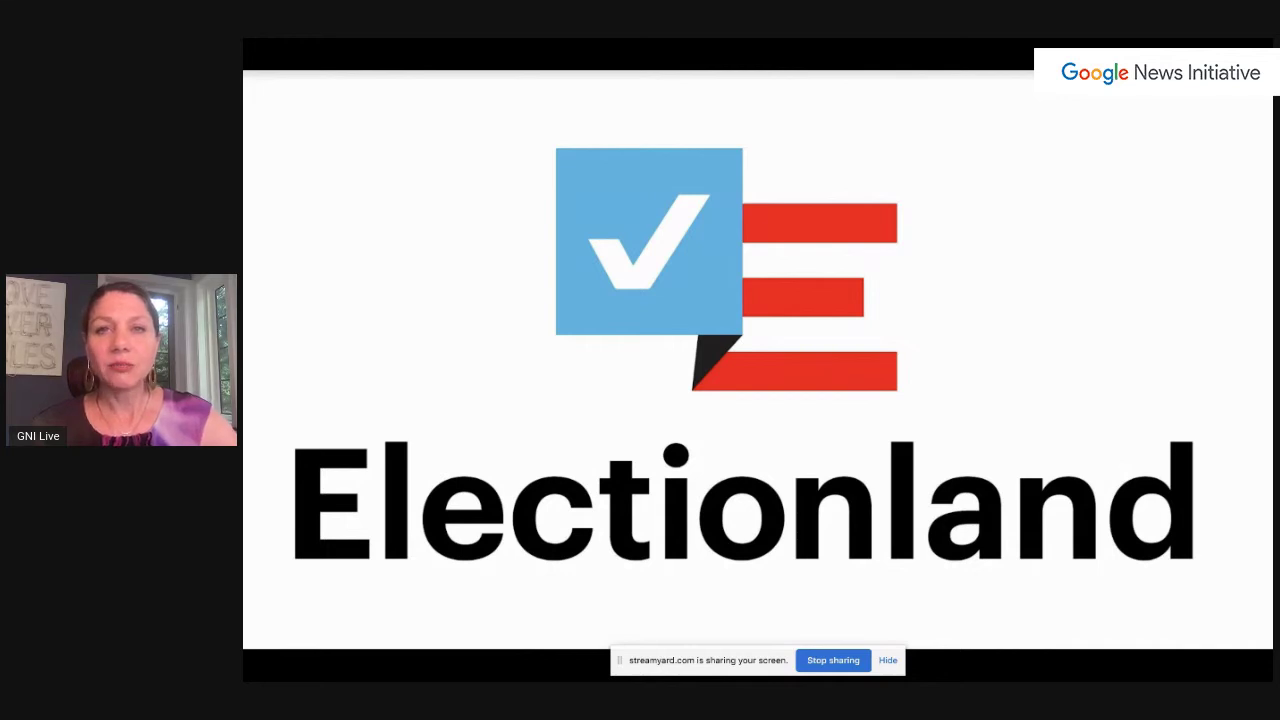
{"action": "key", "text": "Right"}
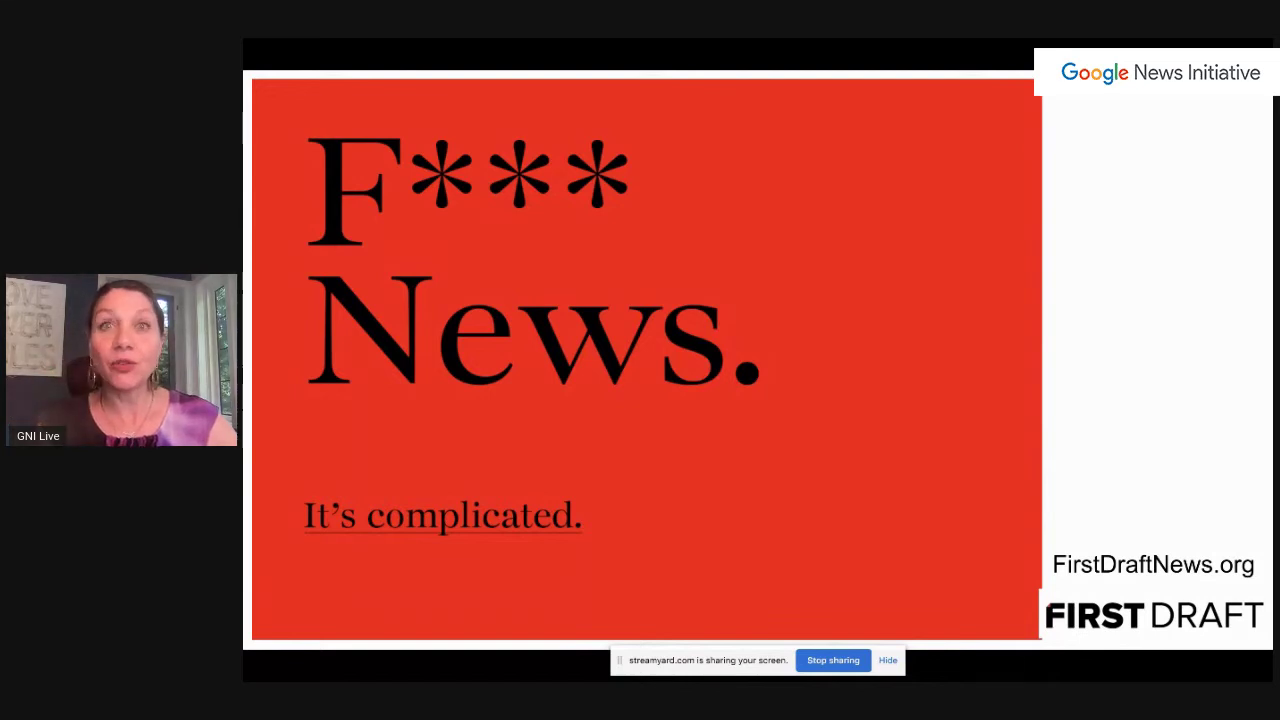
{"action": "key", "text": "Right"}
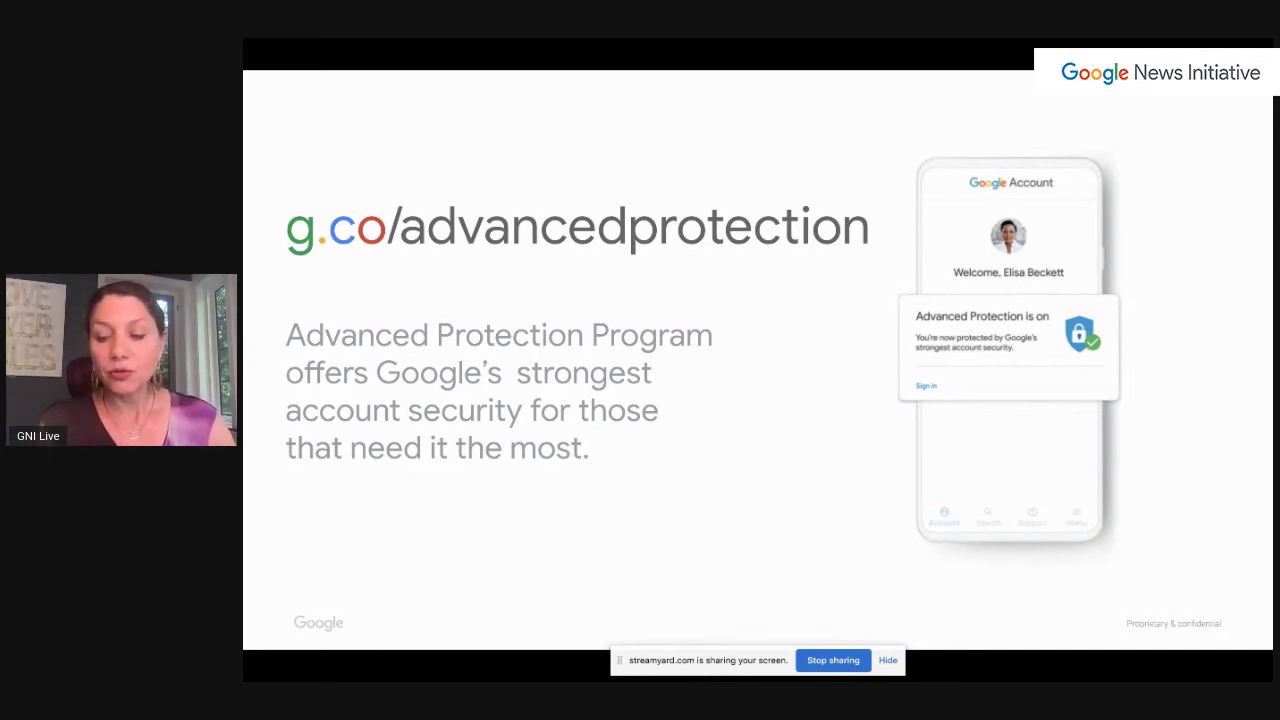
{"action": "key", "text": "Right"}
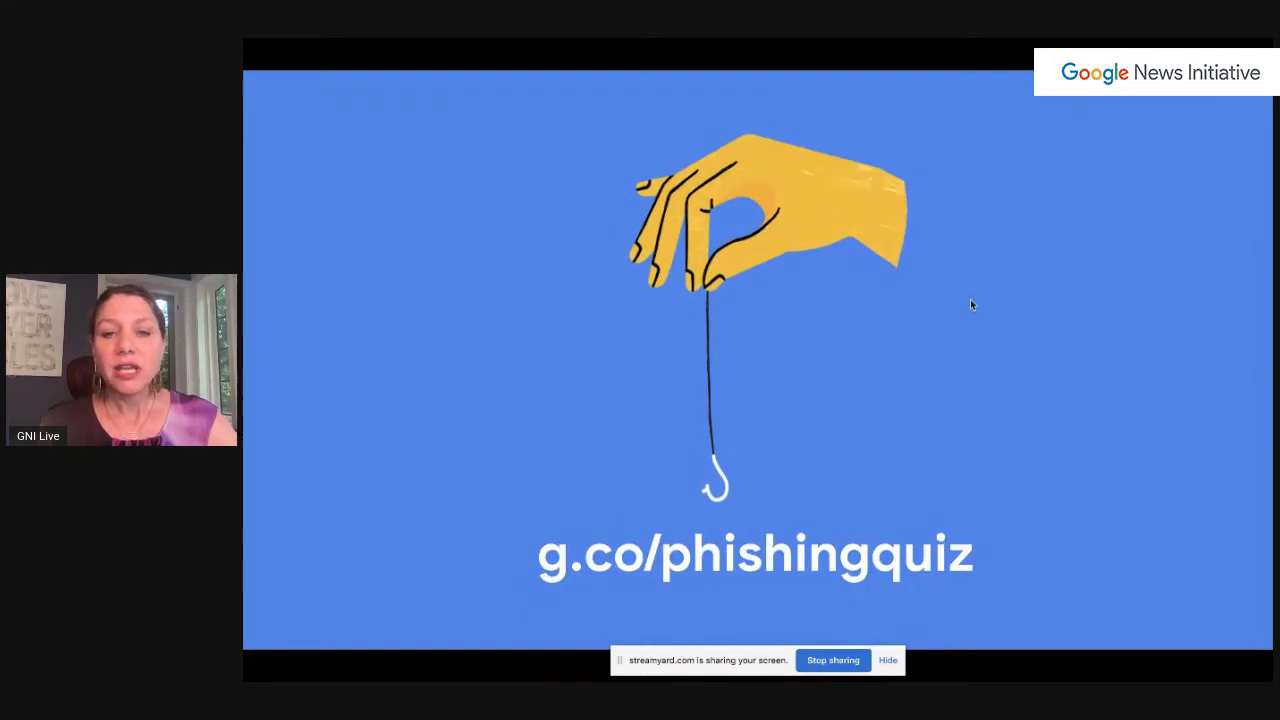
{"action": "mouse_move", "coordinate": [573, 575]}
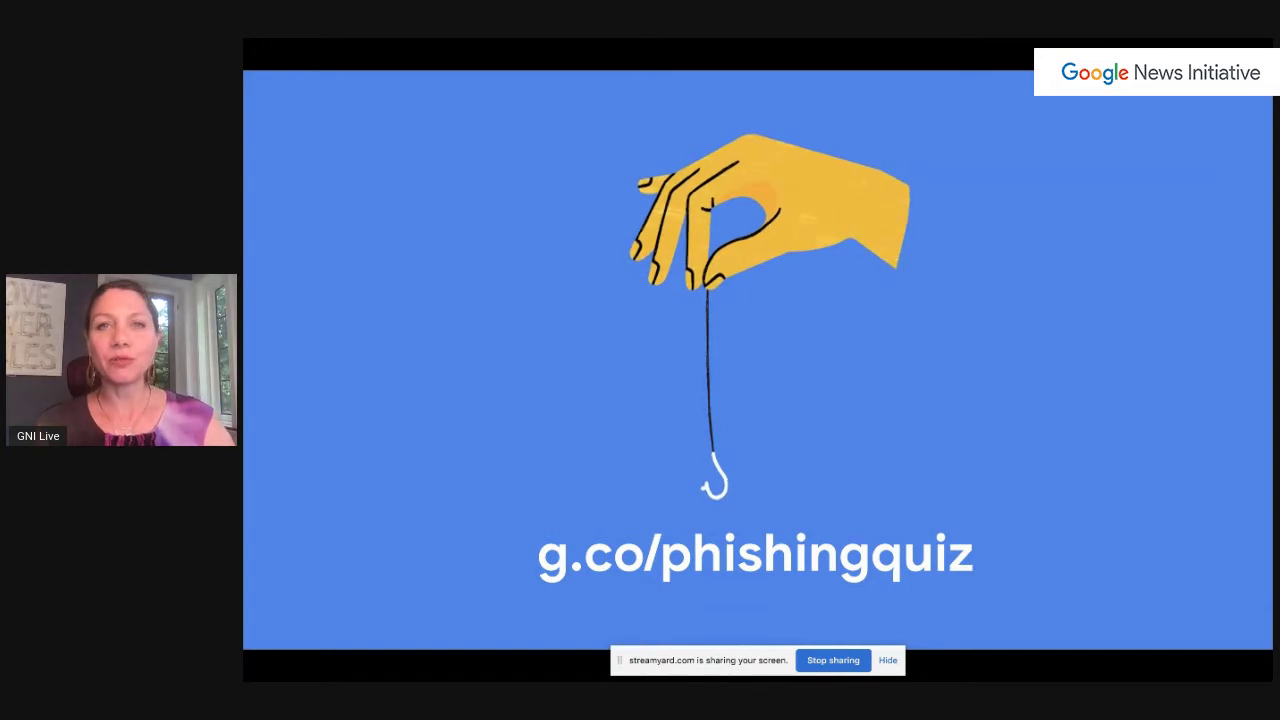
{"action": "key", "text": "Right"}
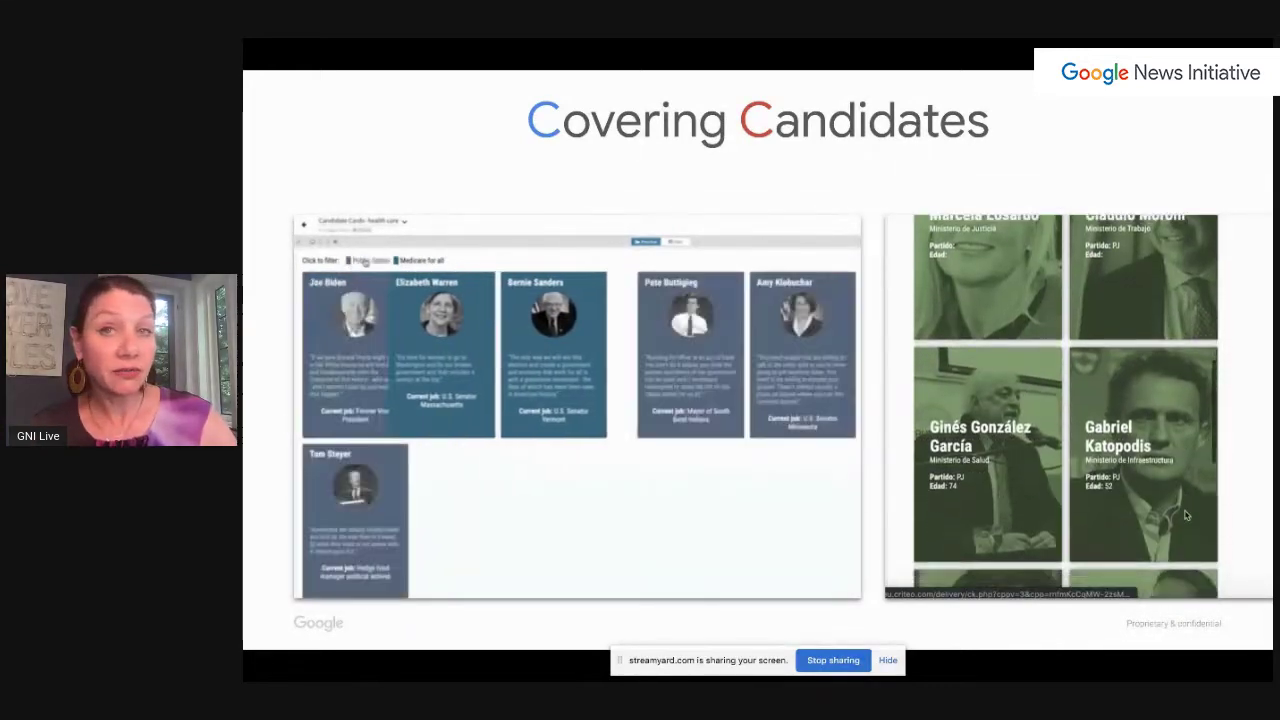
{"action": "key", "text": "Right"}
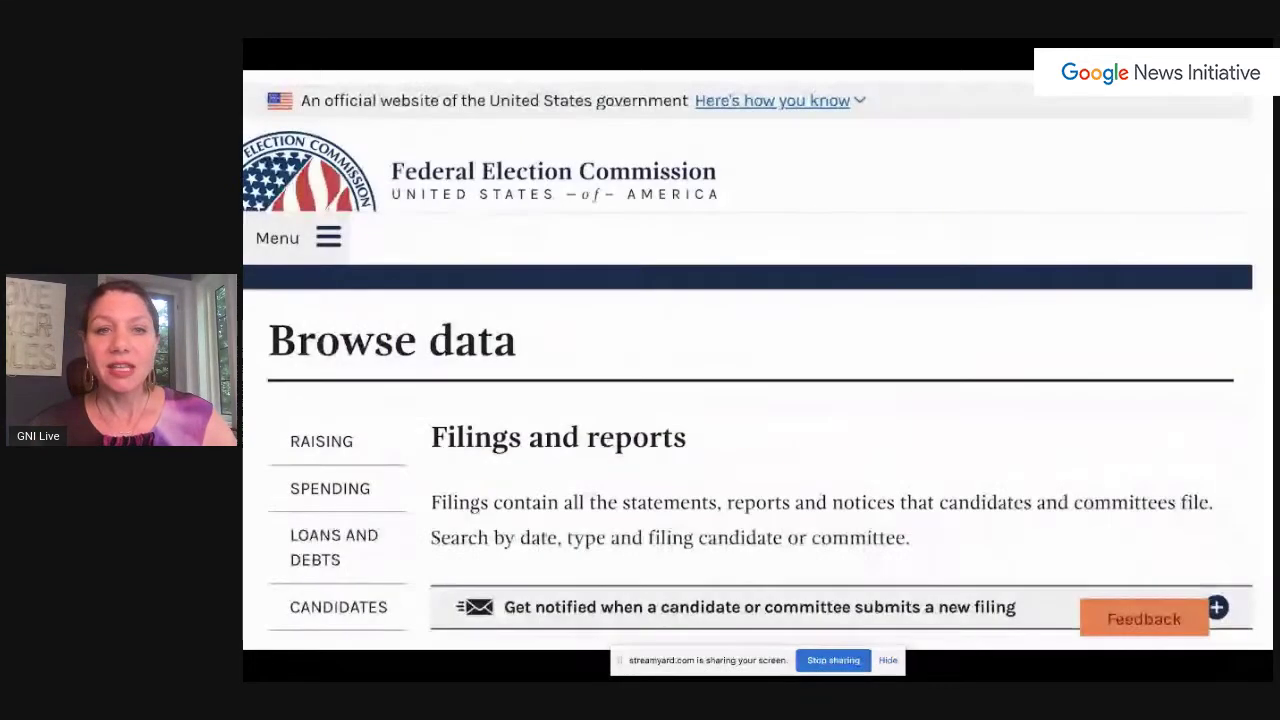
{"action": "key", "text": "Left"}
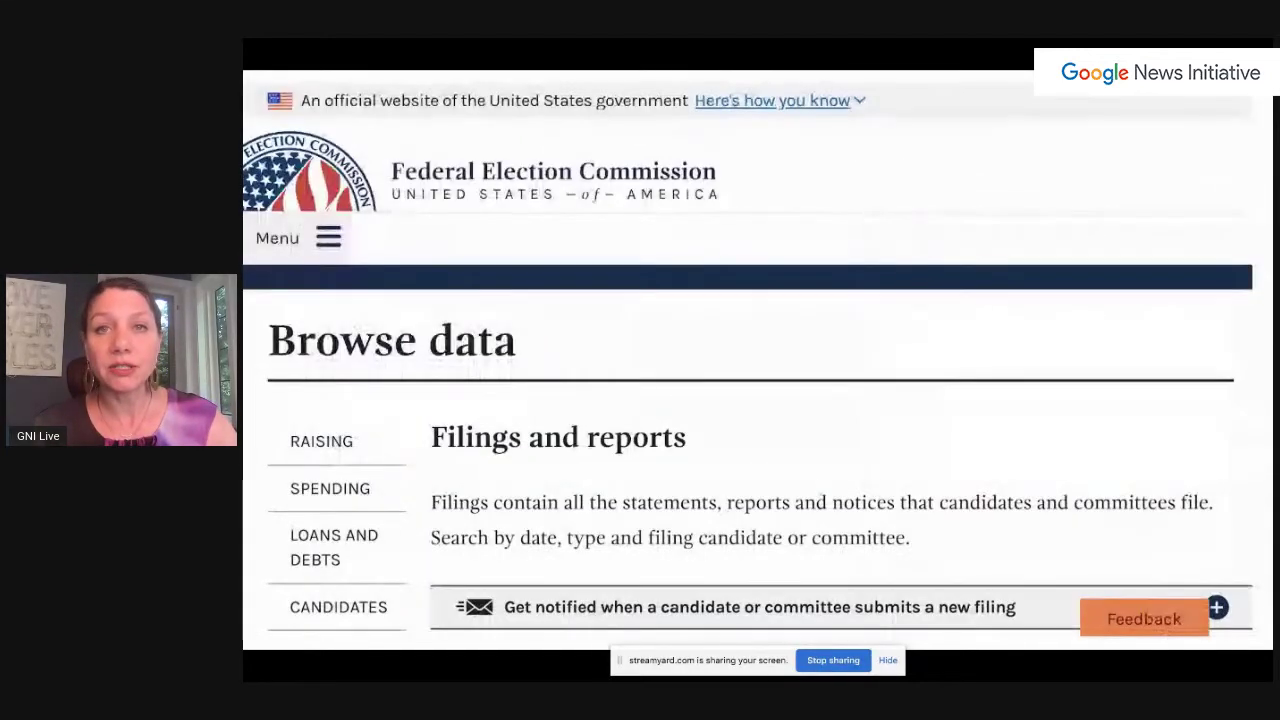
{"action": "key", "text": "alt+Tab"}
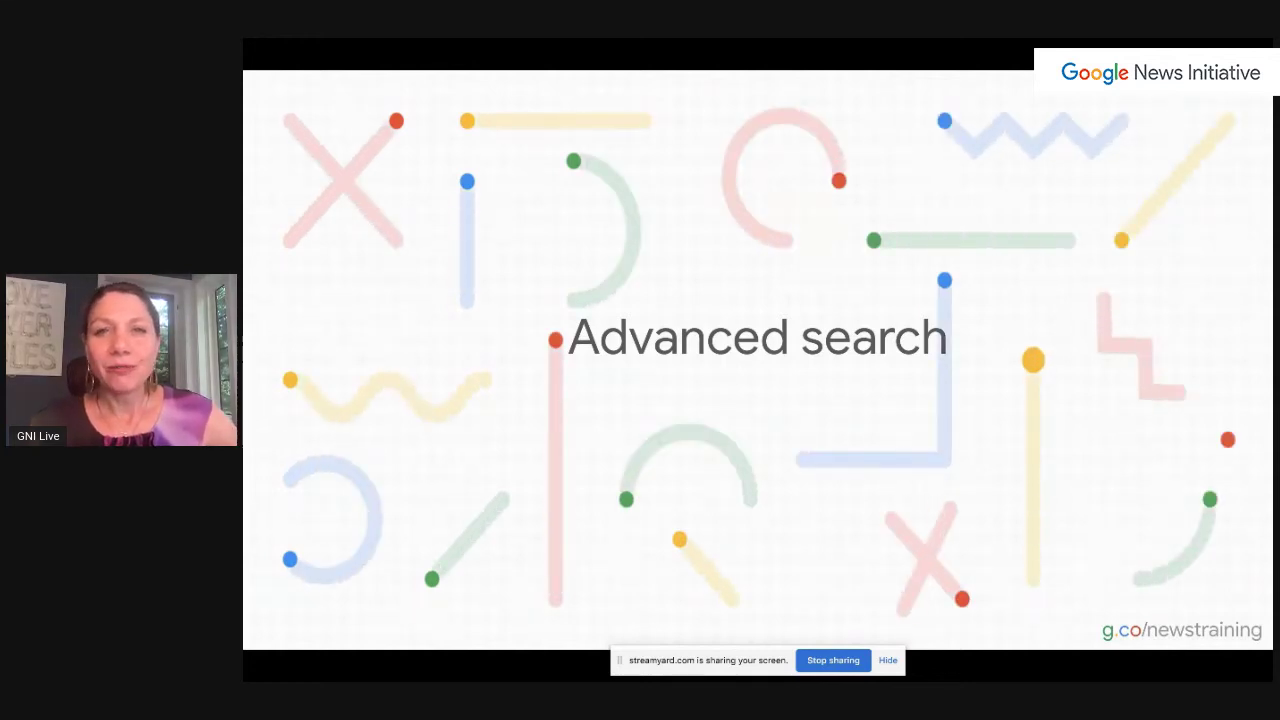
{"action": "key", "text": "Right"}
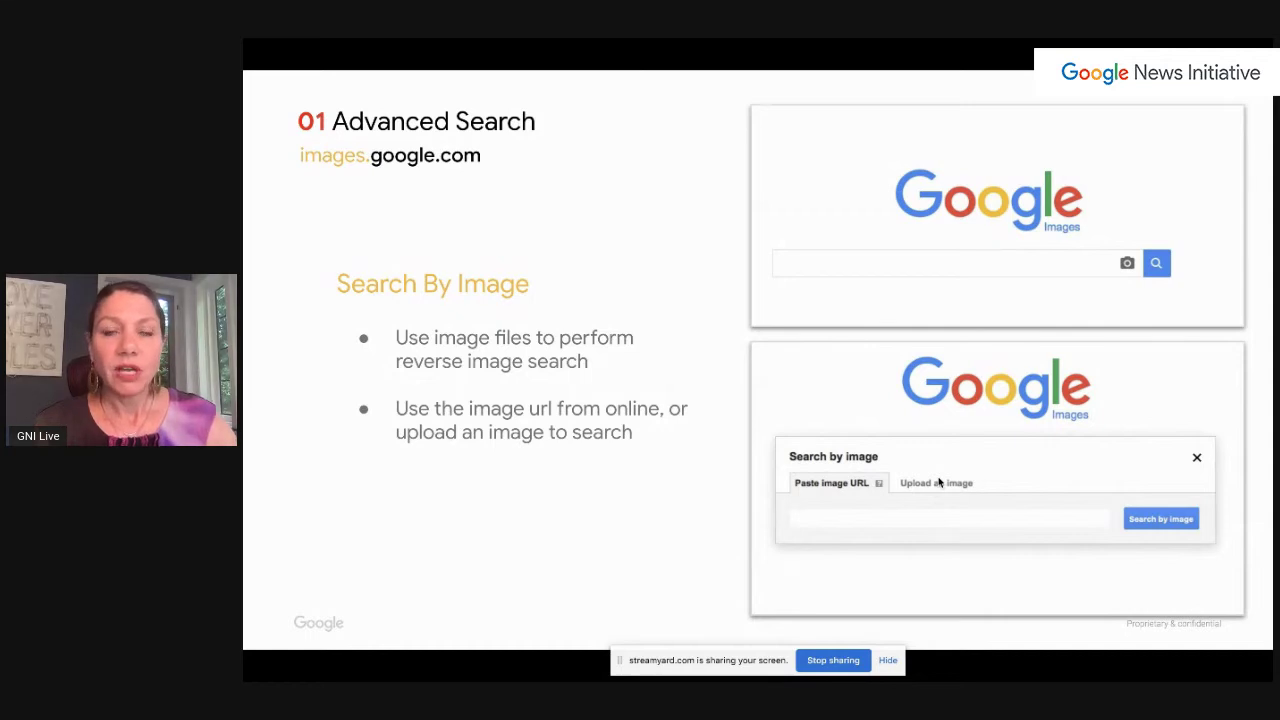
{"action": "key", "text": "Right"}
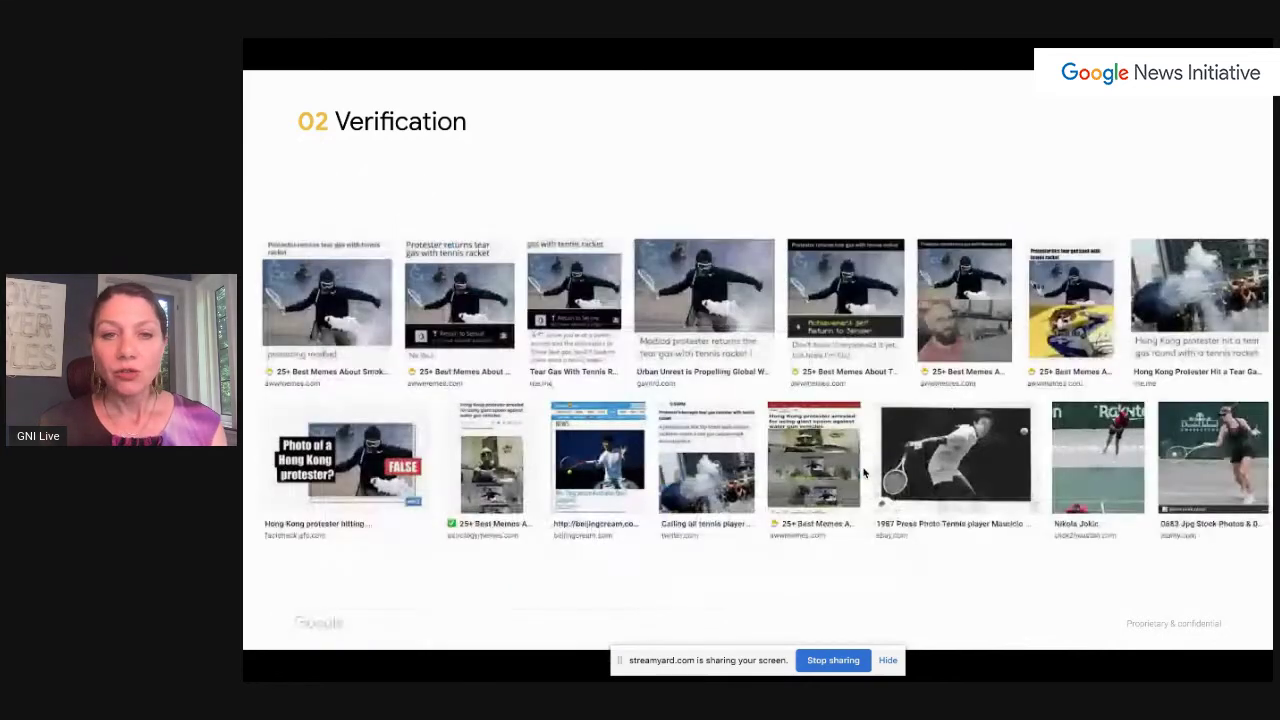
{"action": "left_click", "coordinate": [864, 472]}
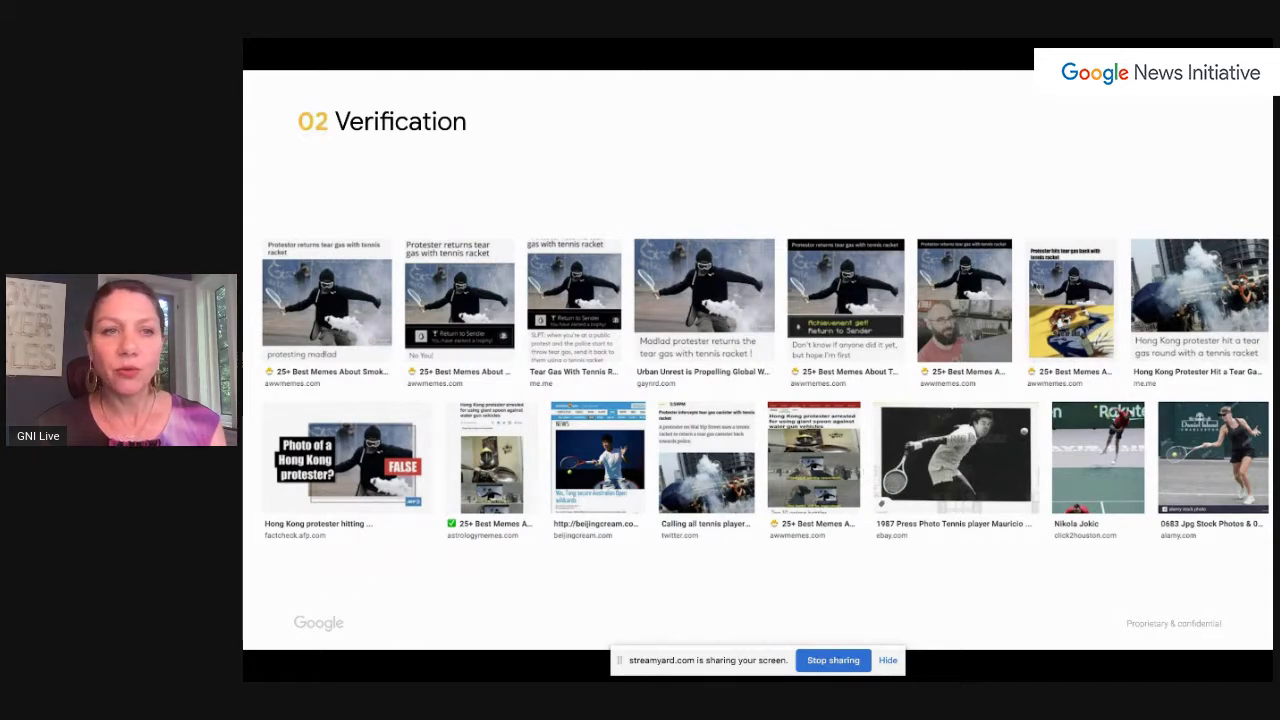
{"action": "key", "text": "Right"}
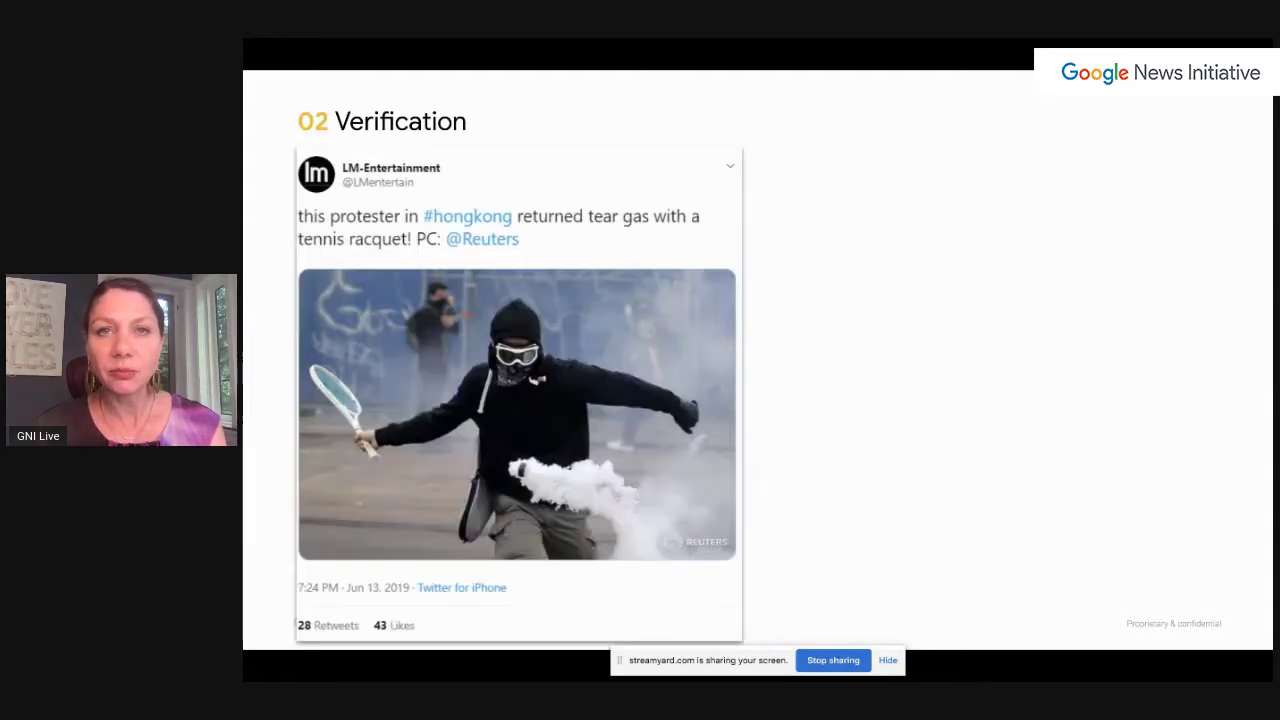
{"action": "key", "text": "Right"}
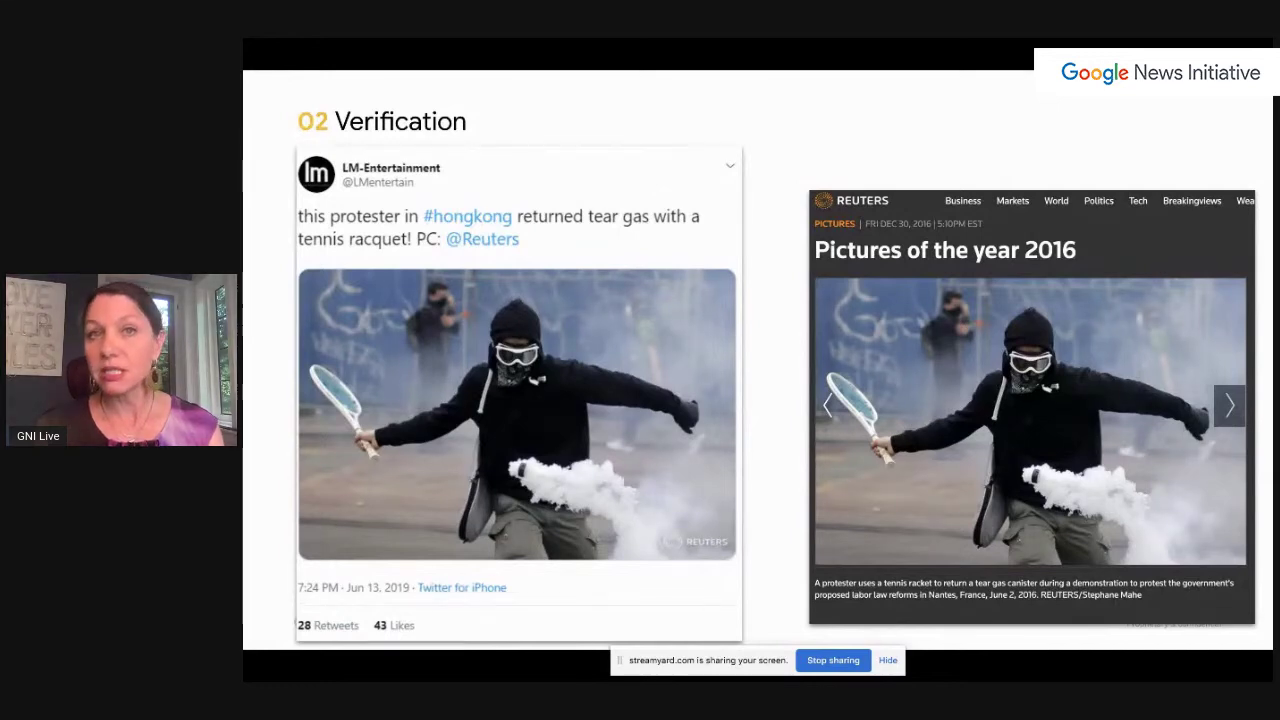
{"action": "key", "text": "Left"}
{"action": "key", "text": "Right"}
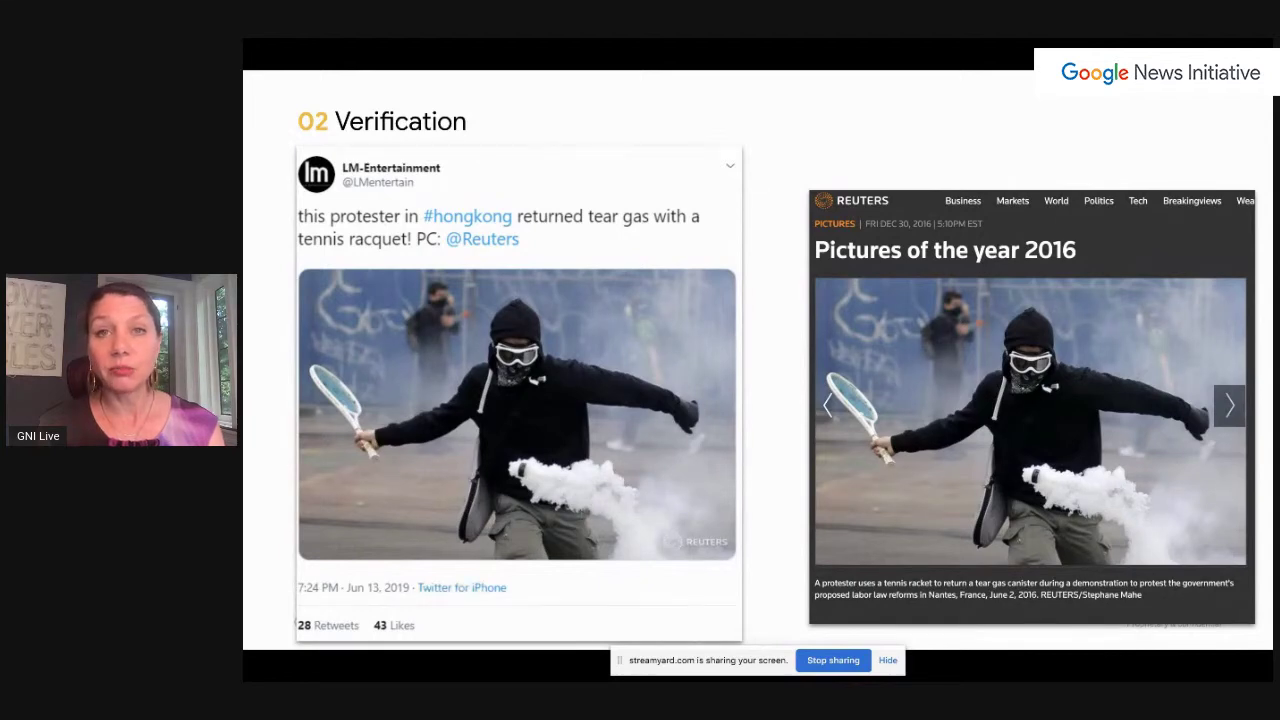
{"action": "key", "text": "Left"}
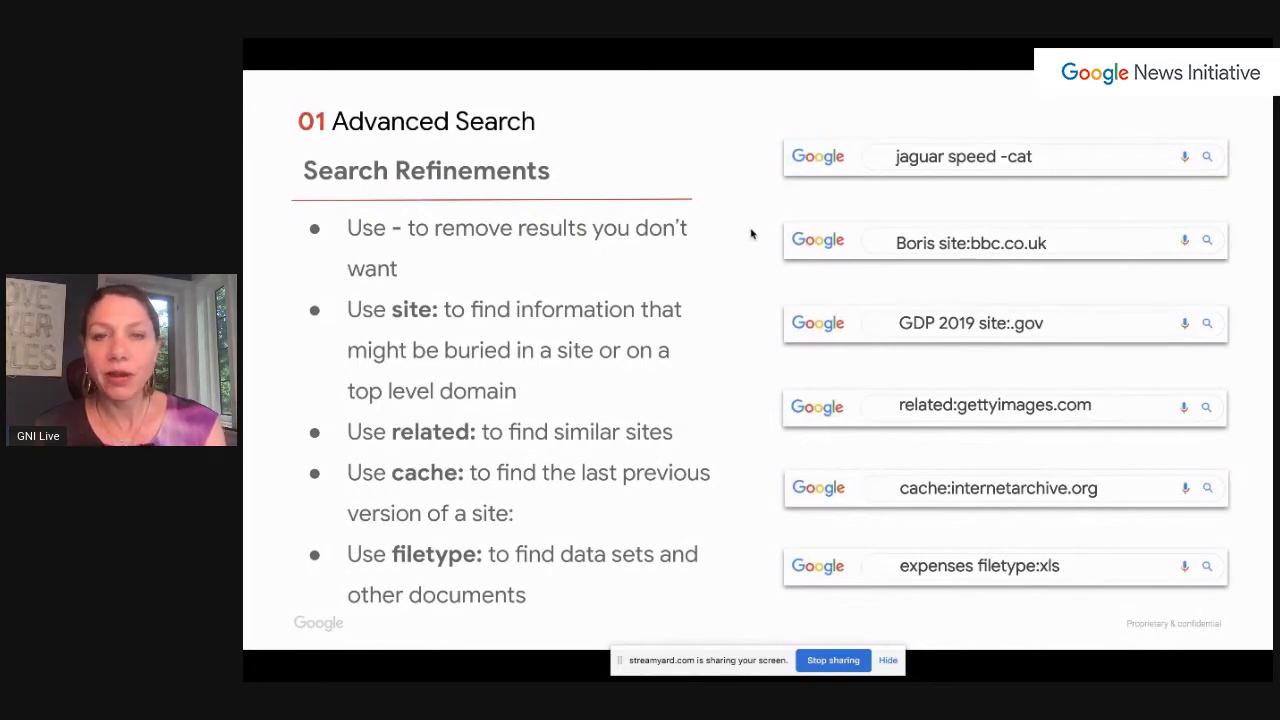
{"action": "key", "text": "Right"}
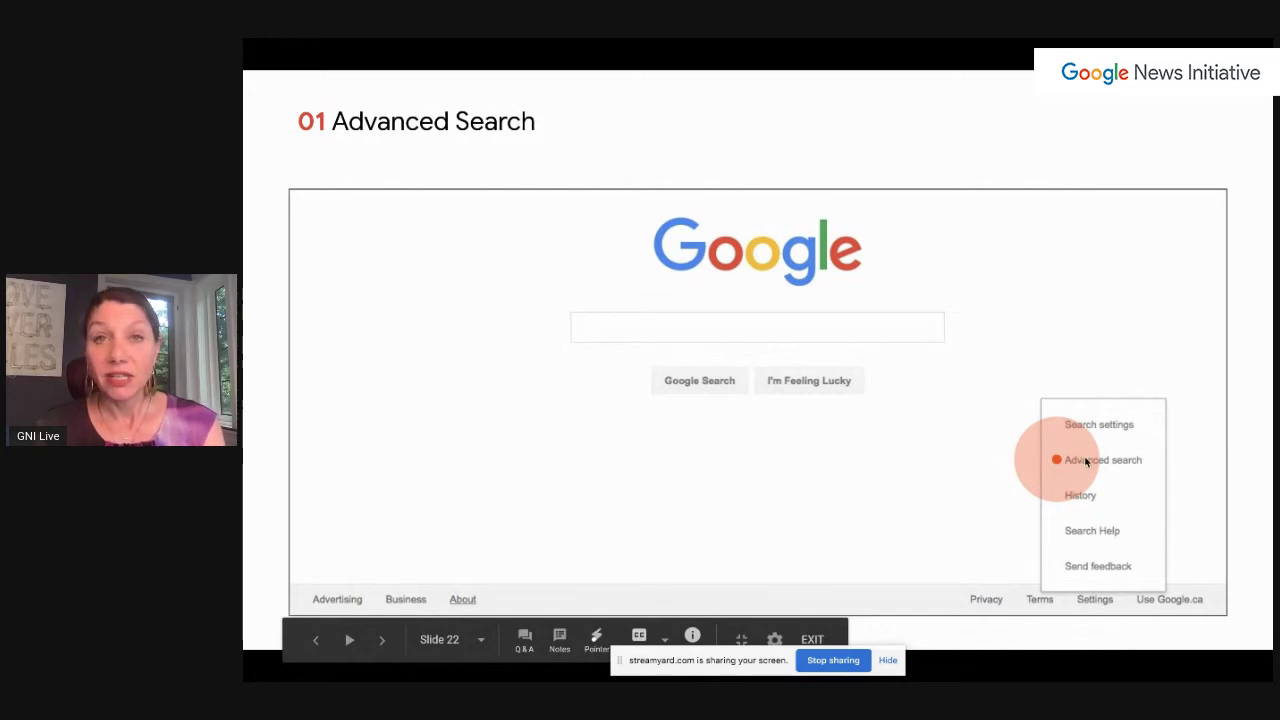
{"action": "key", "text": "Right"}
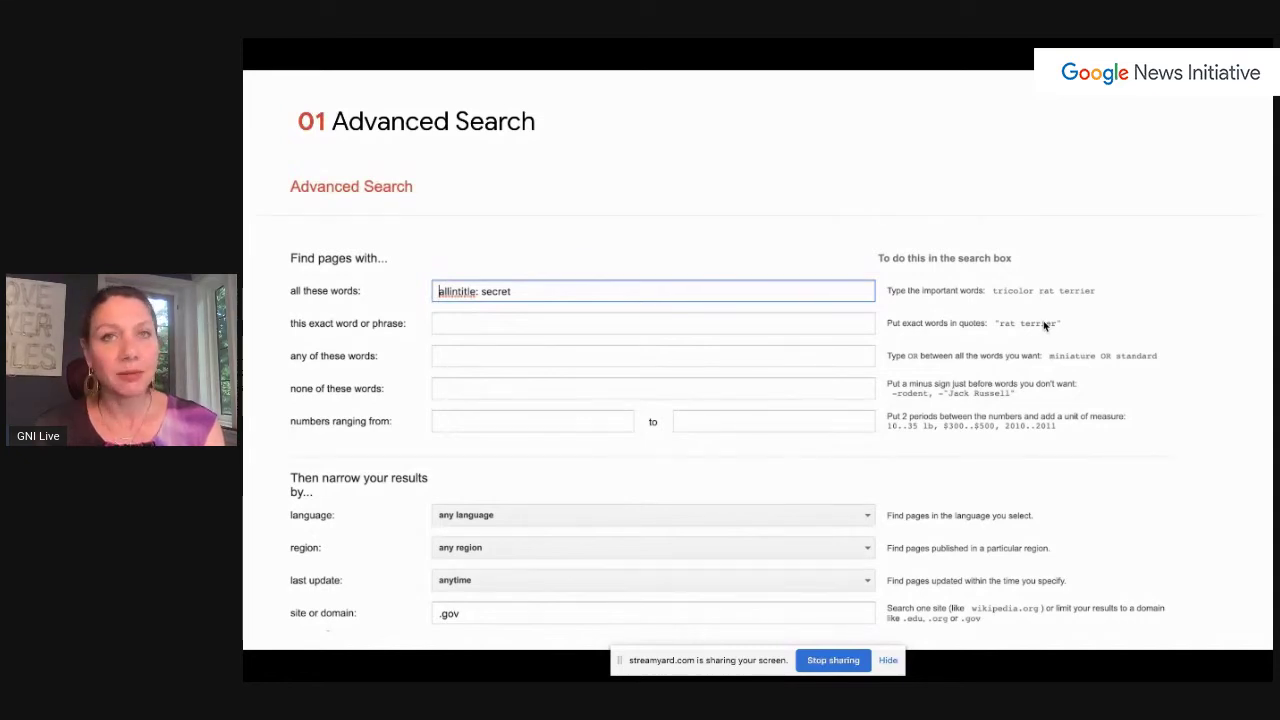
{"action": "key", "text": "Right"}
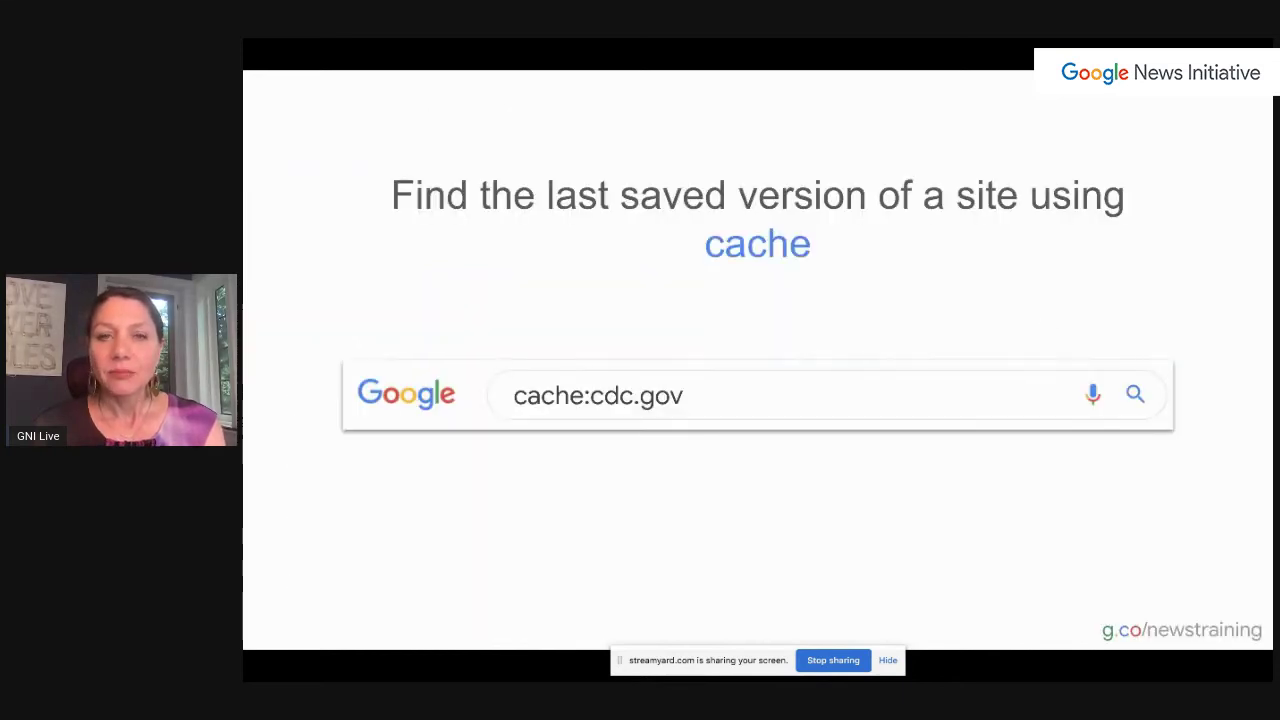
{"action": "key", "text": "Left"}
{"action": "key", "text": "Right"}
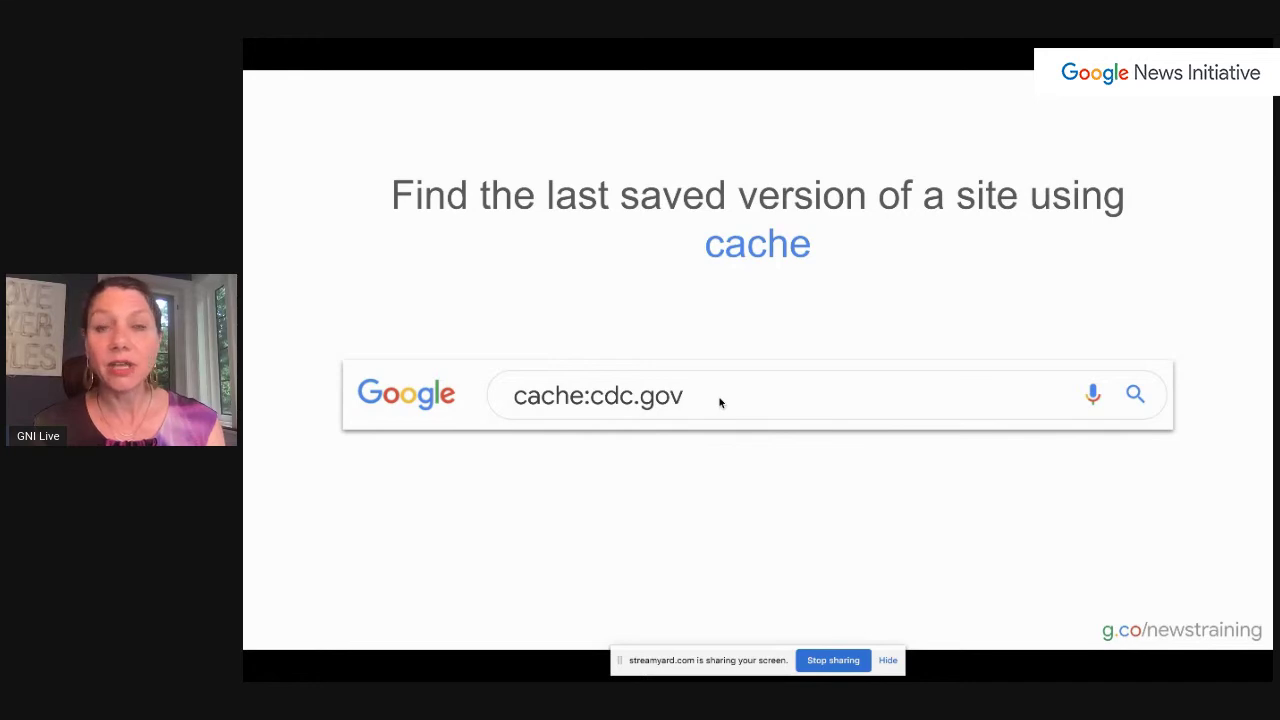
{"action": "key", "text": "Right"}
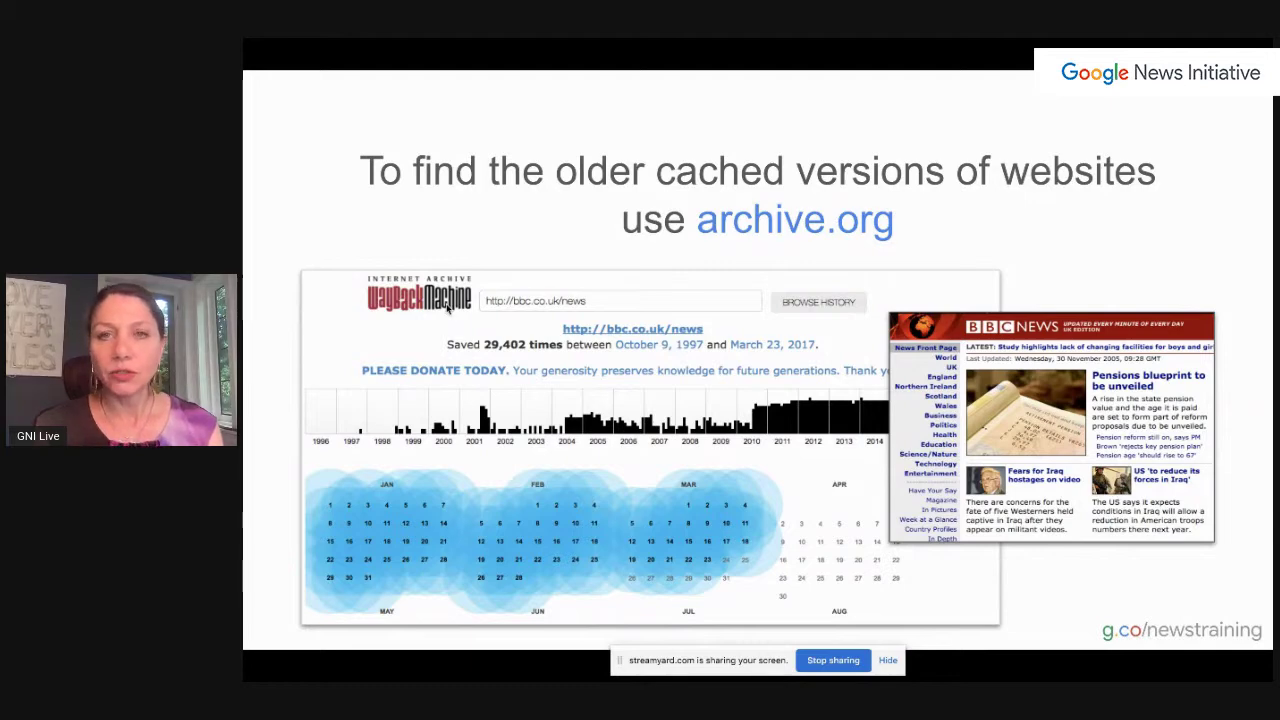
{"action": "key", "text": "alt+Tab"}
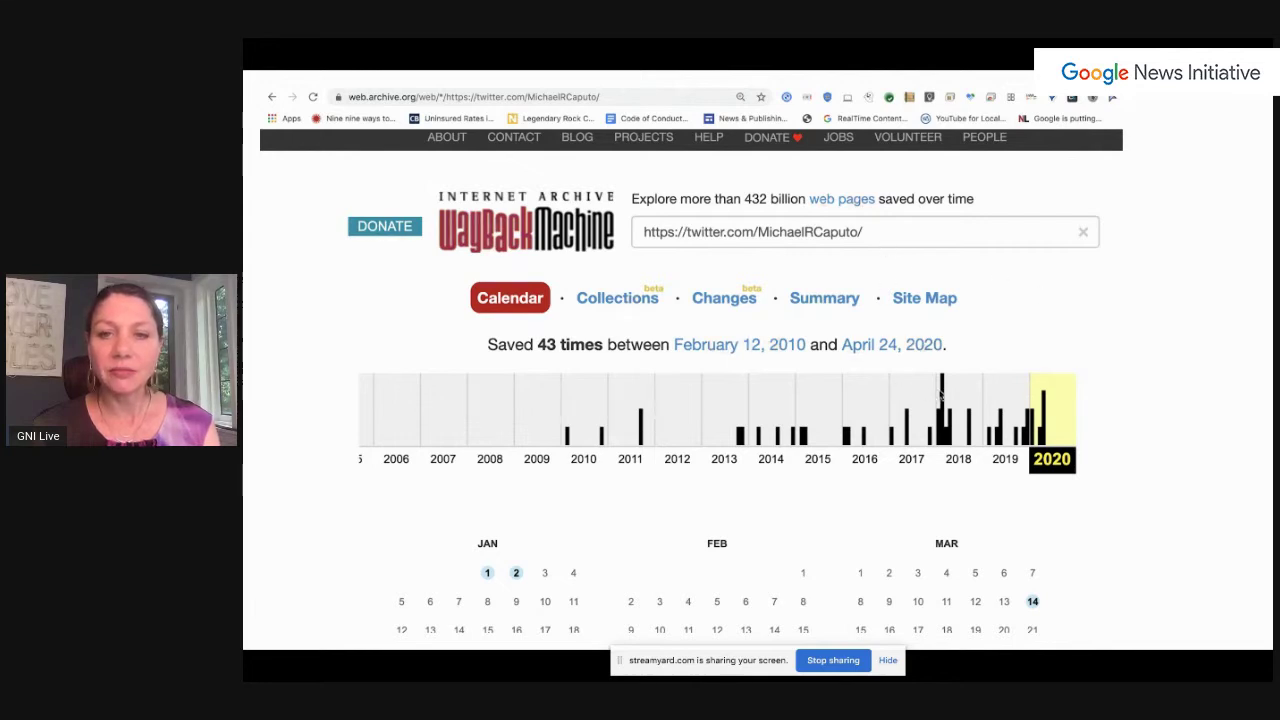
{"action": "left_click", "coordinate": [1043, 437]}
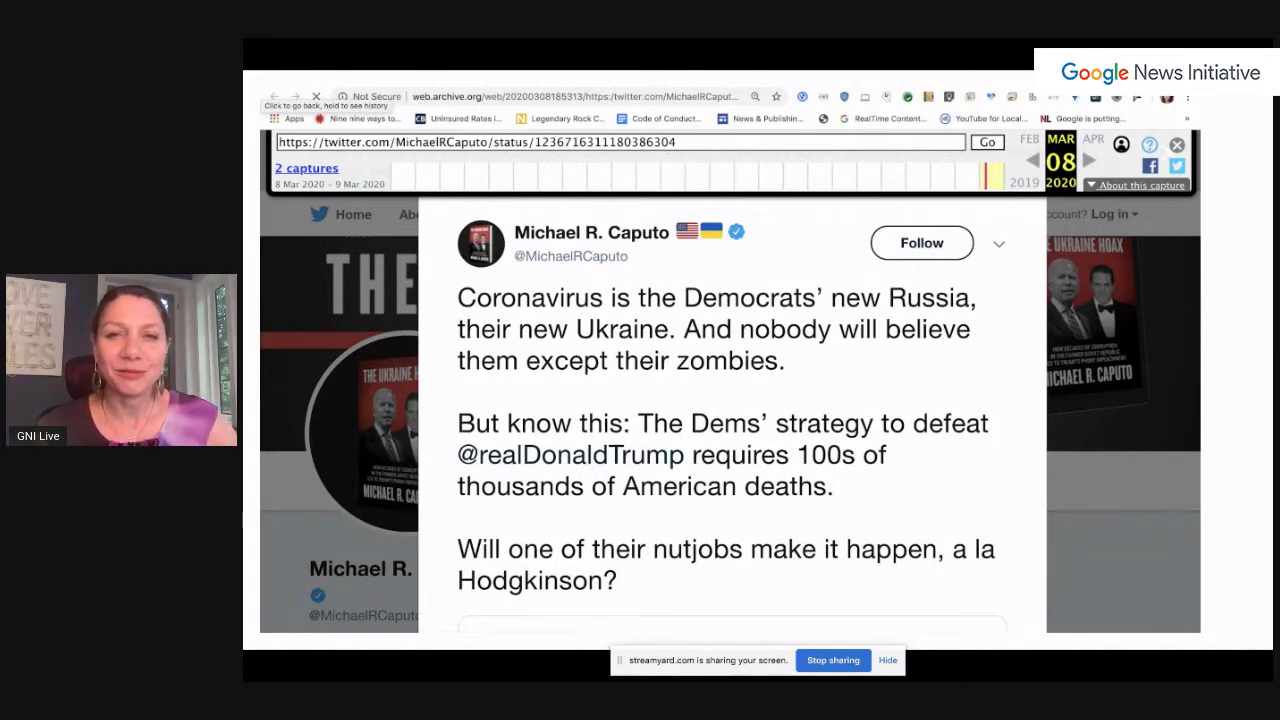
{"action": "key", "text": "alt+Tab"}
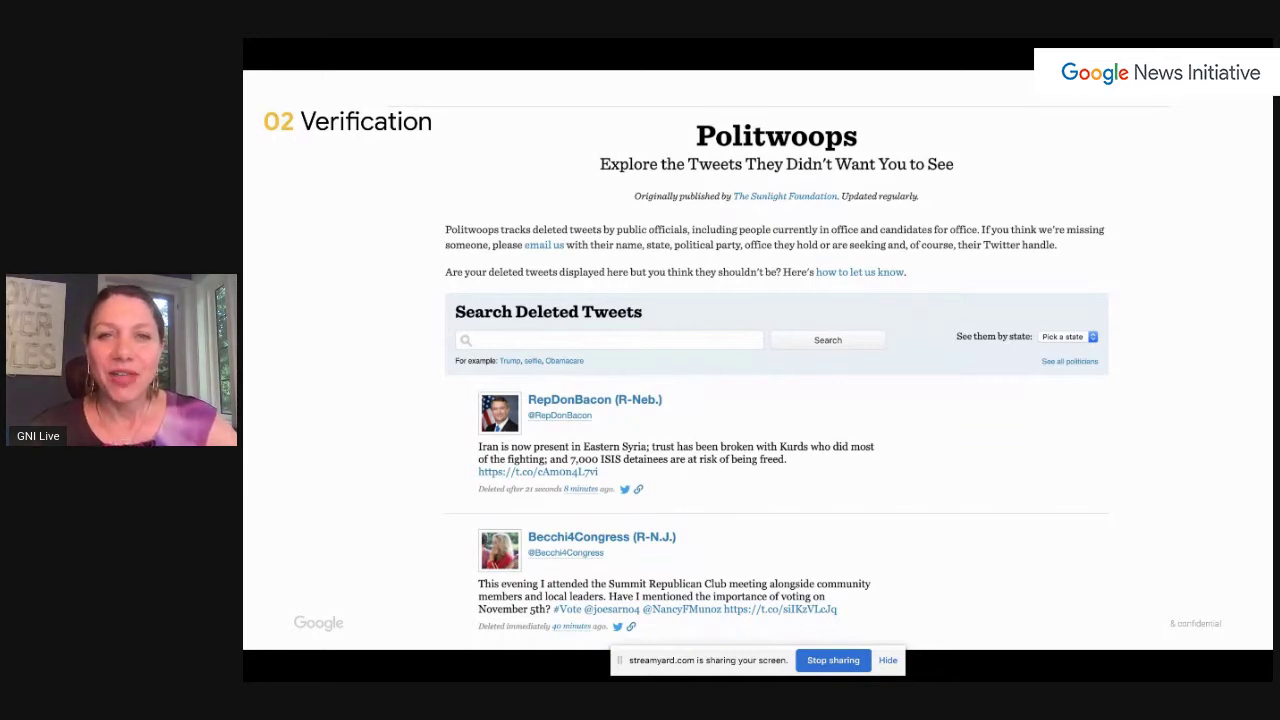
{"action": "key", "text": "Right"}
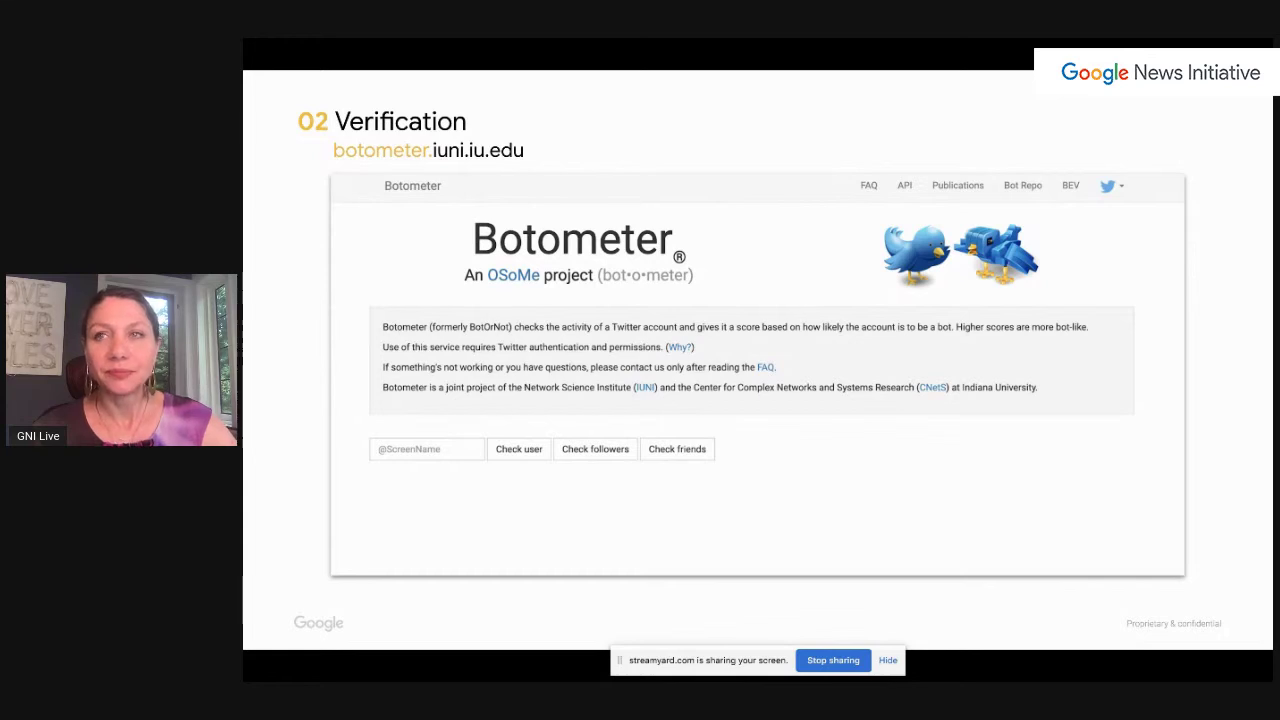
{"action": "key", "text": "Right"}
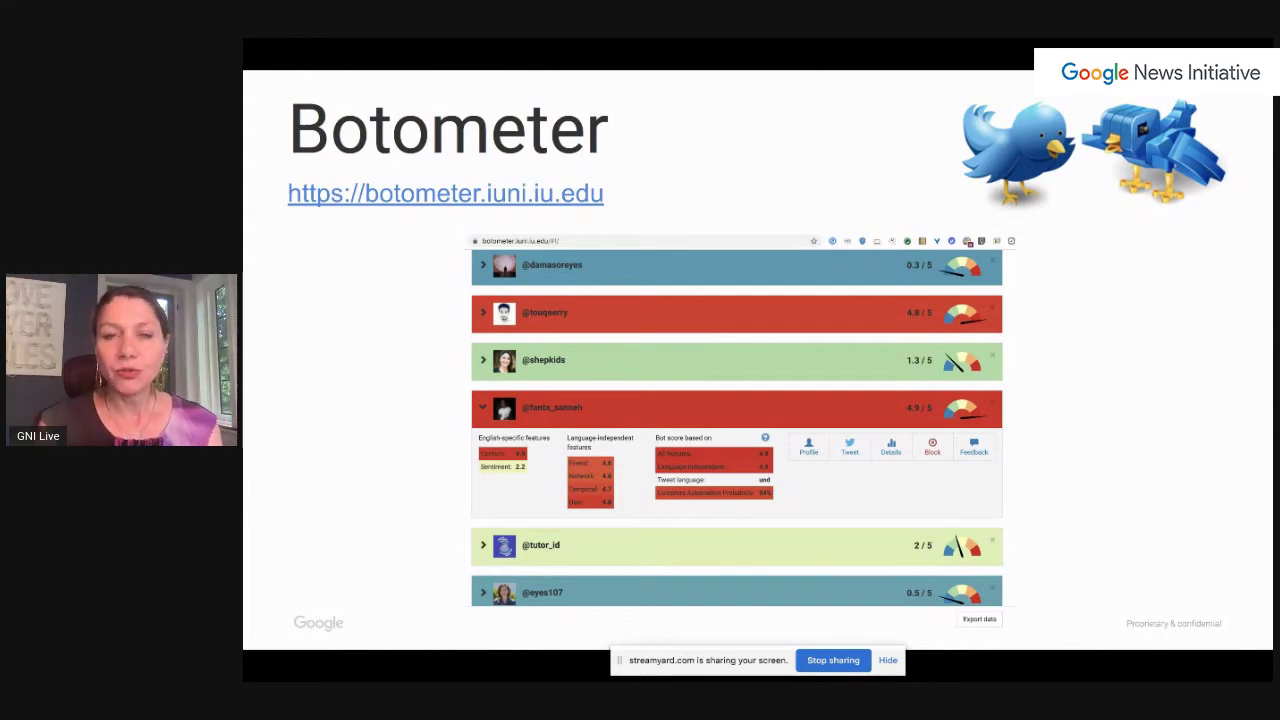
{"action": "key", "text": "Right"}
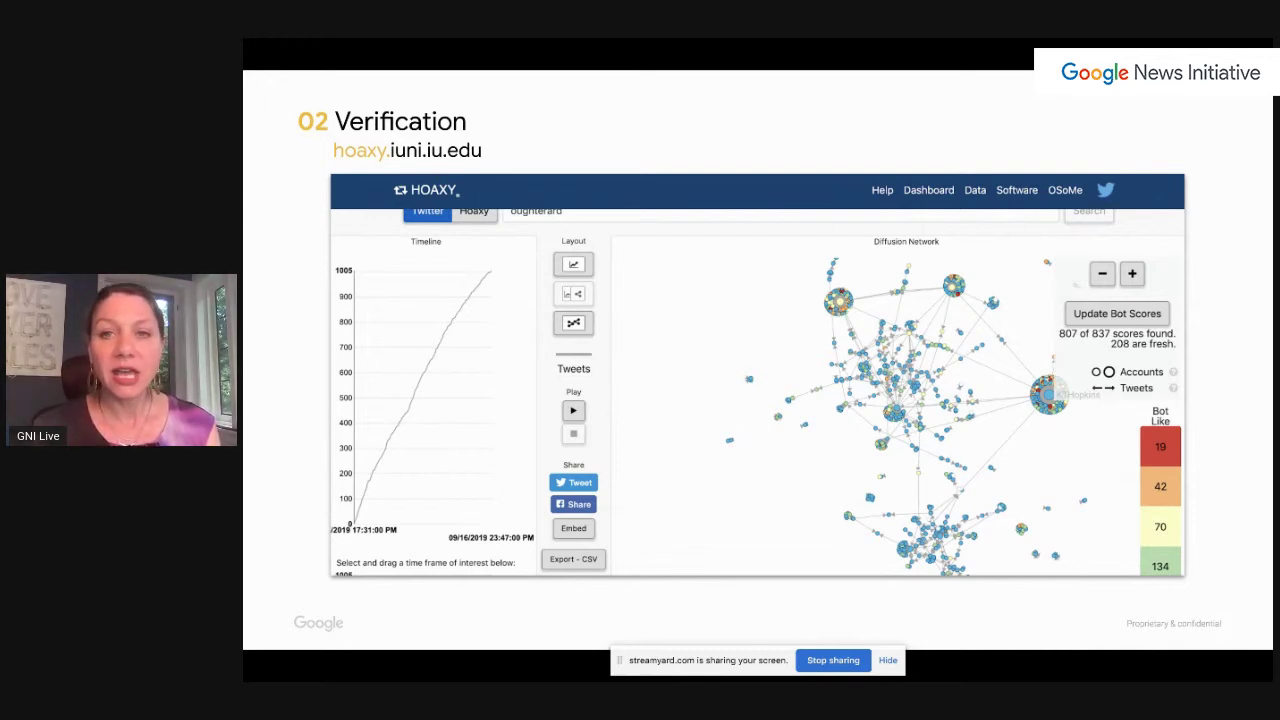
{"action": "key", "text": "Right"}
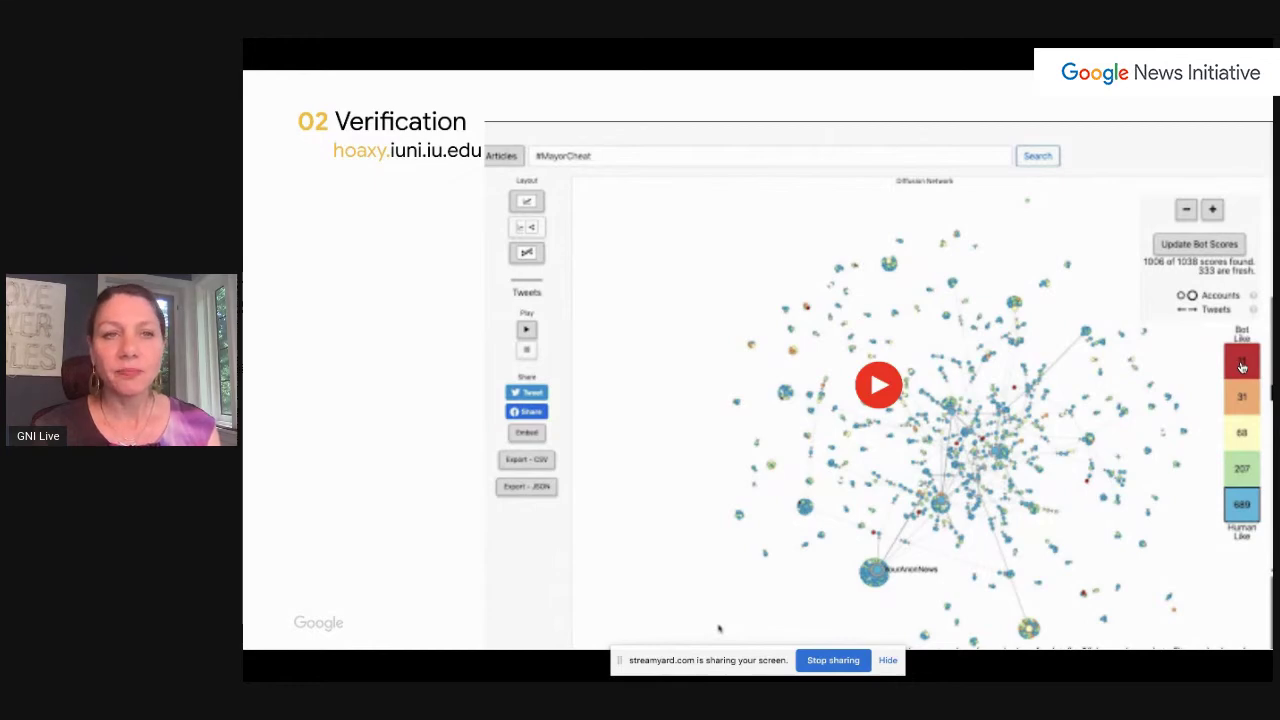
{"action": "key", "text": "Right"}
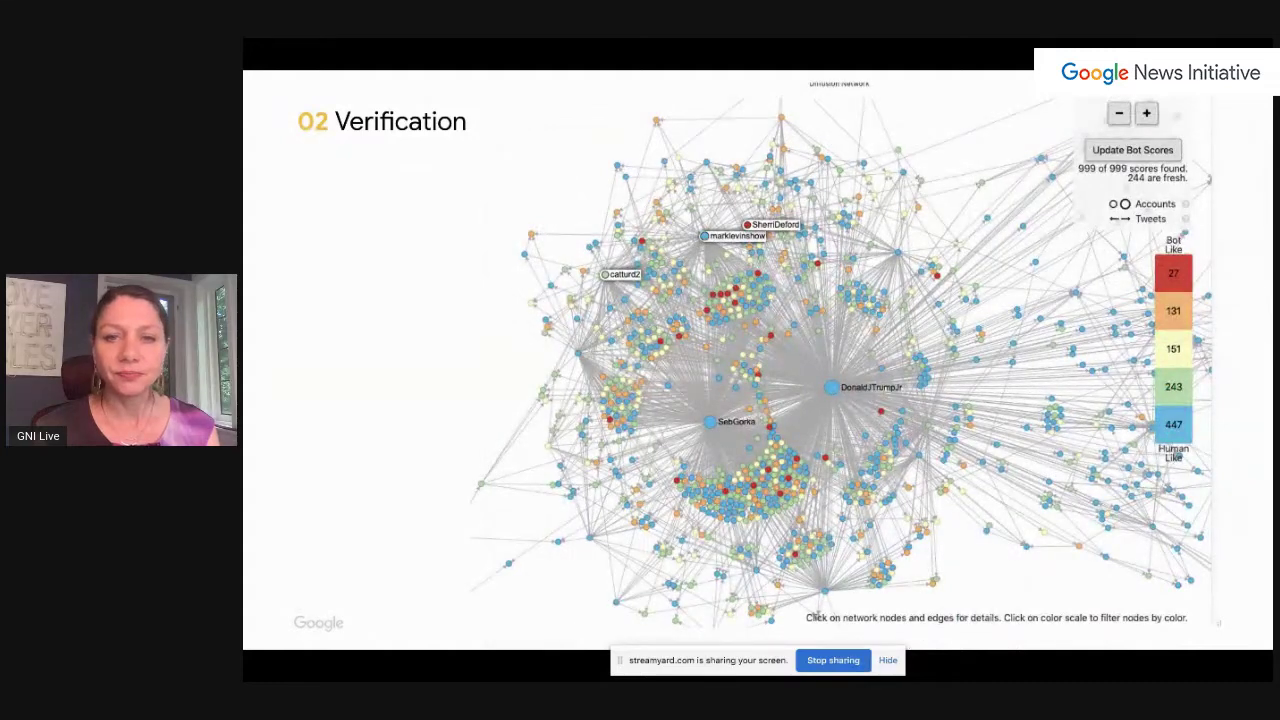
{"action": "key", "text": "Right"}
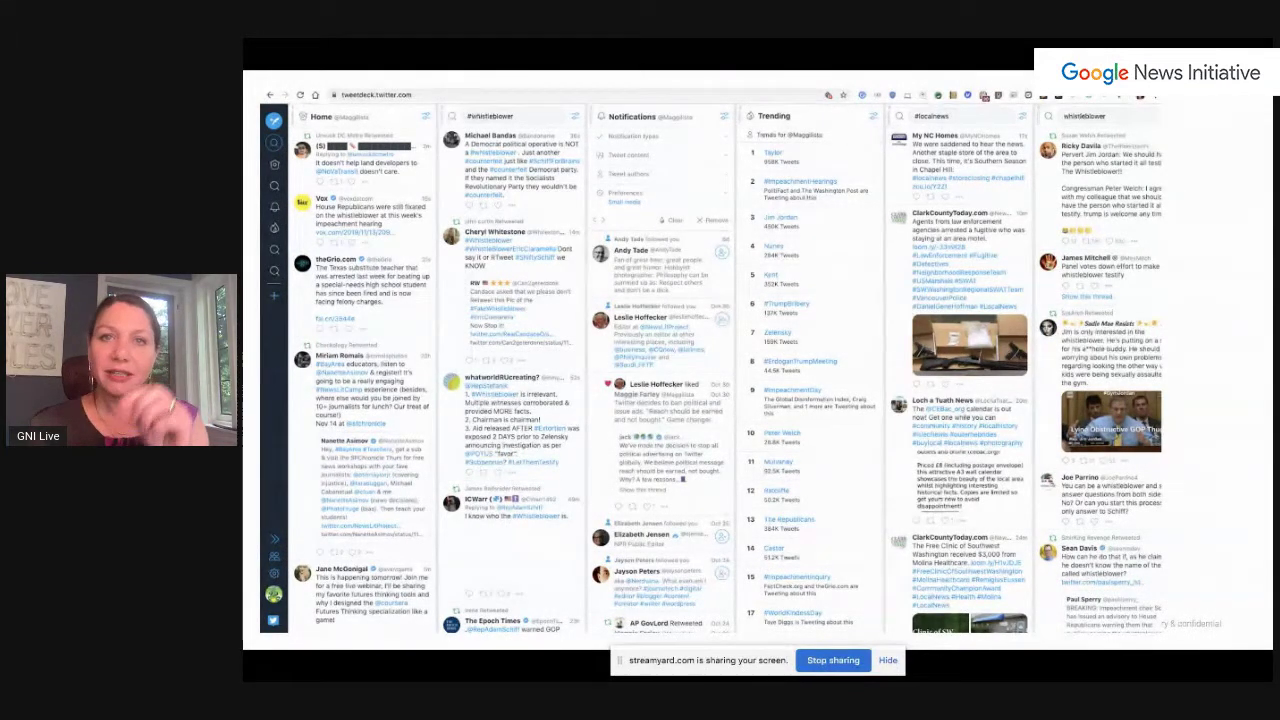
{"action": "key", "text": "alt+Tab"}
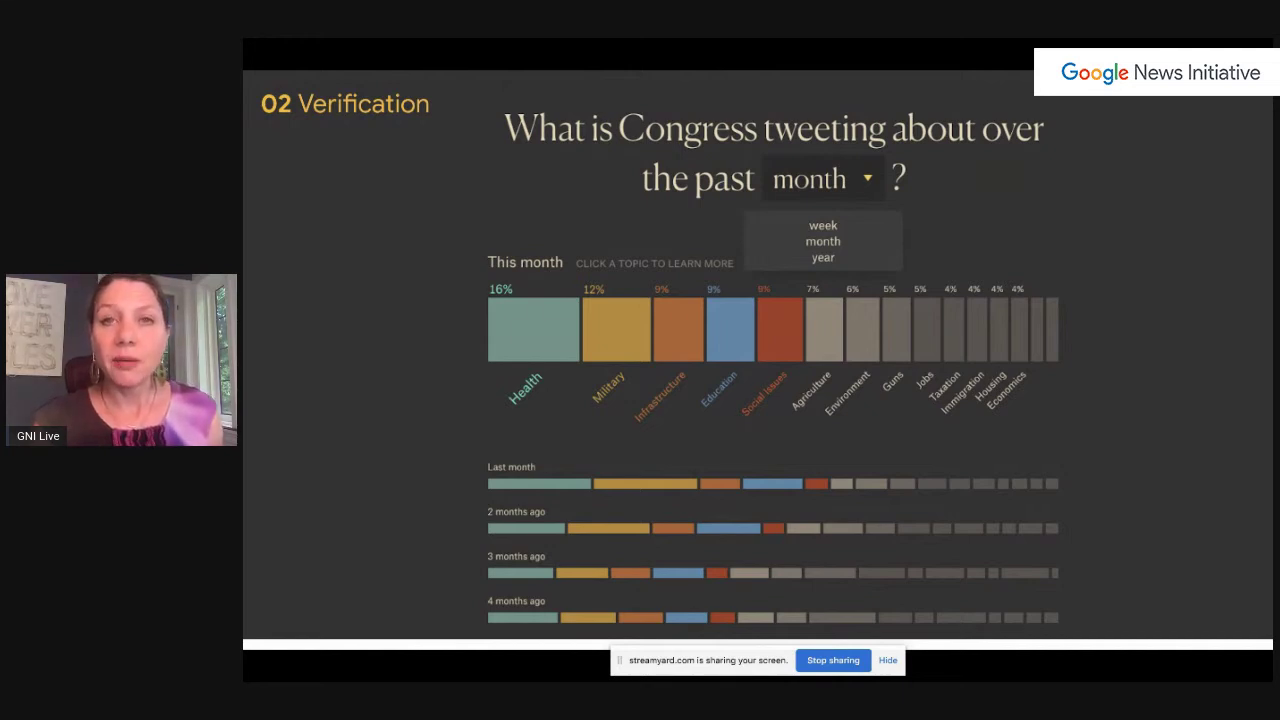
{"action": "key", "text": "alt+Tab"}
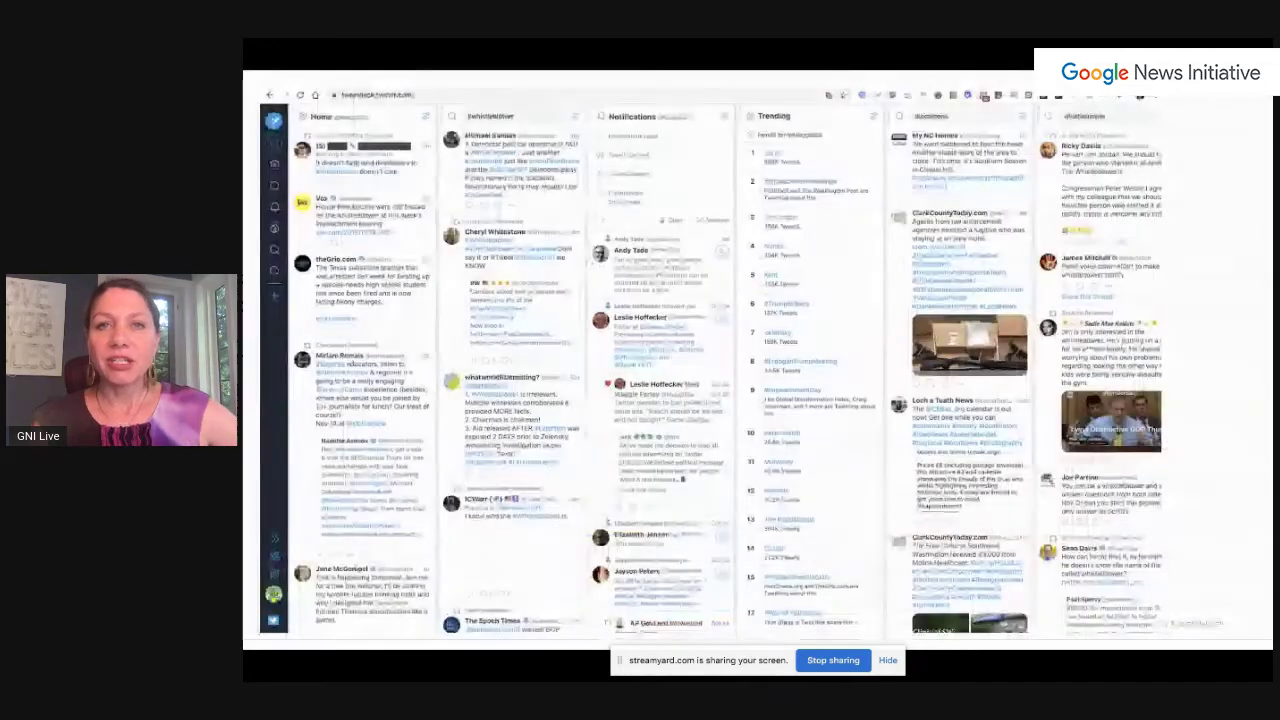
{"action": "key", "text": "alt+Tab"}
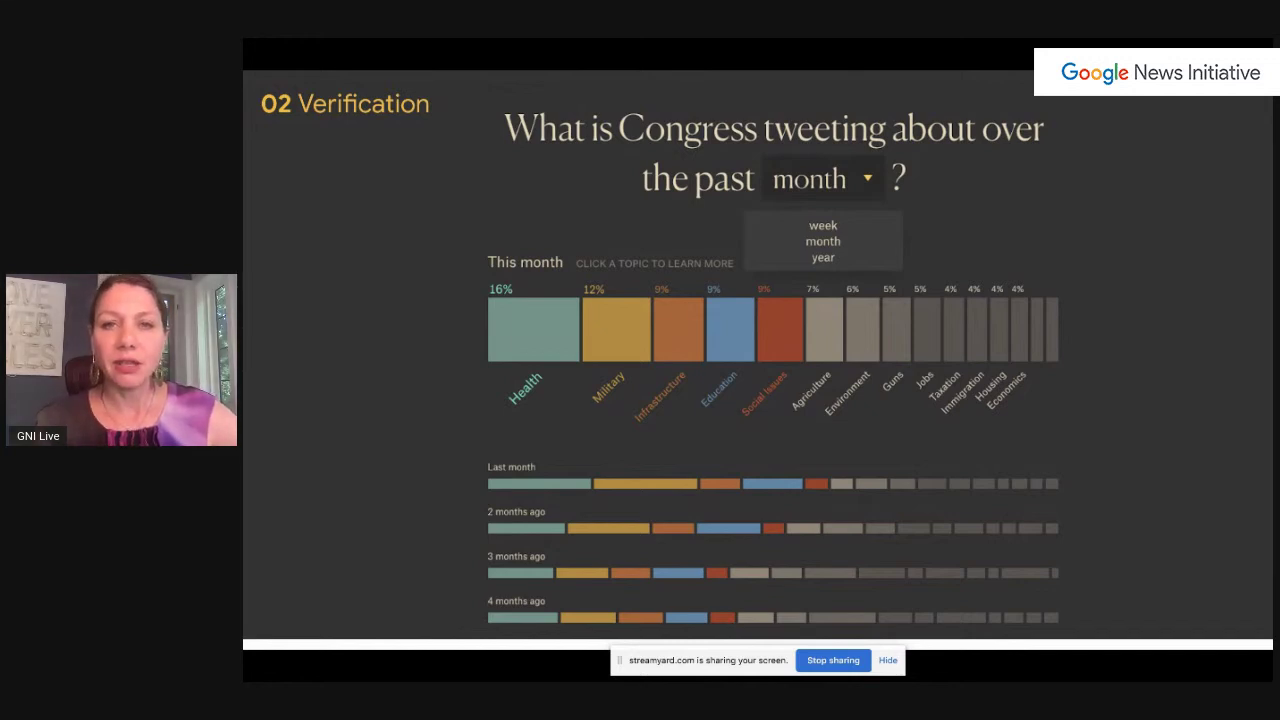
{"action": "key", "text": "Right"}
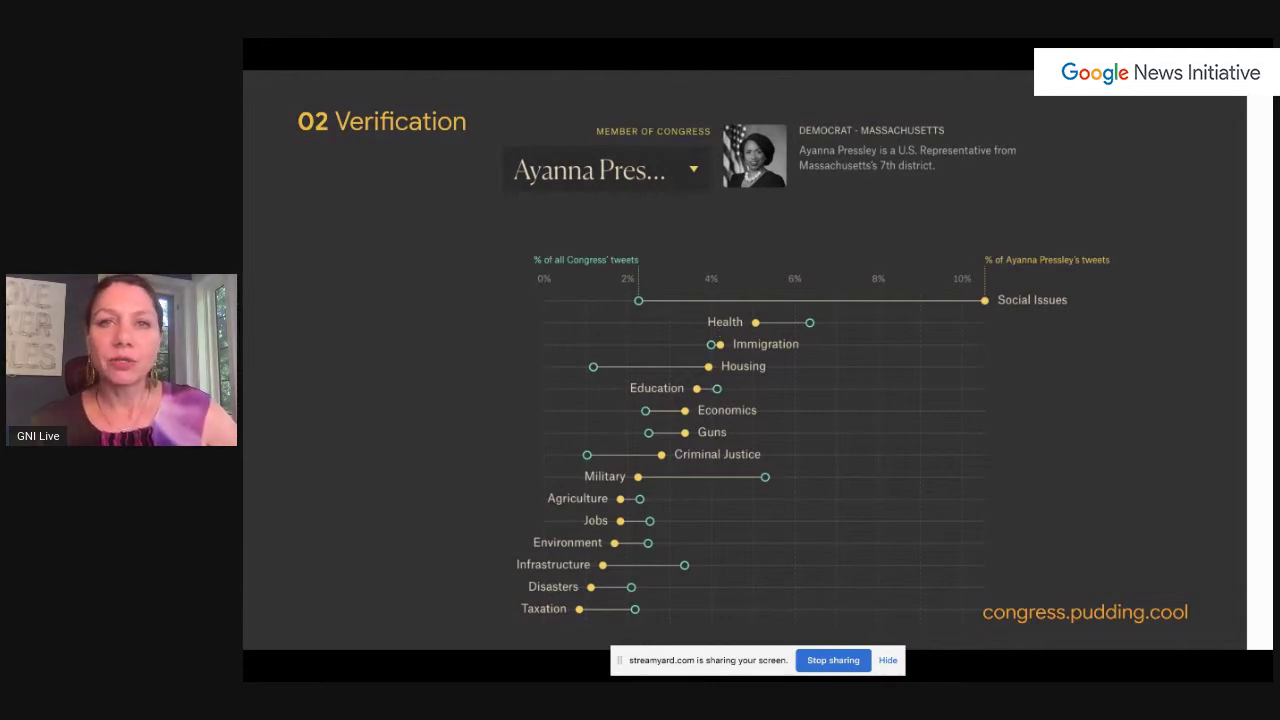
{"action": "key", "text": "Left"}
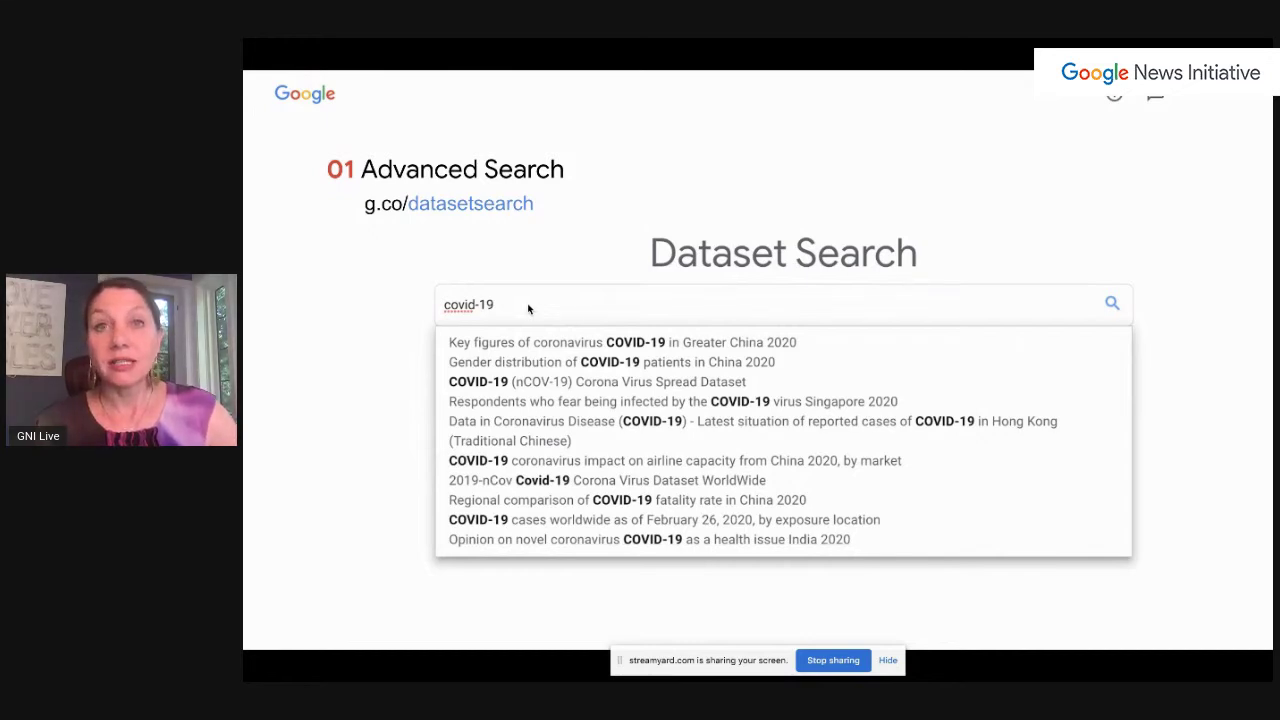
{"action": "key", "text": "Right"}
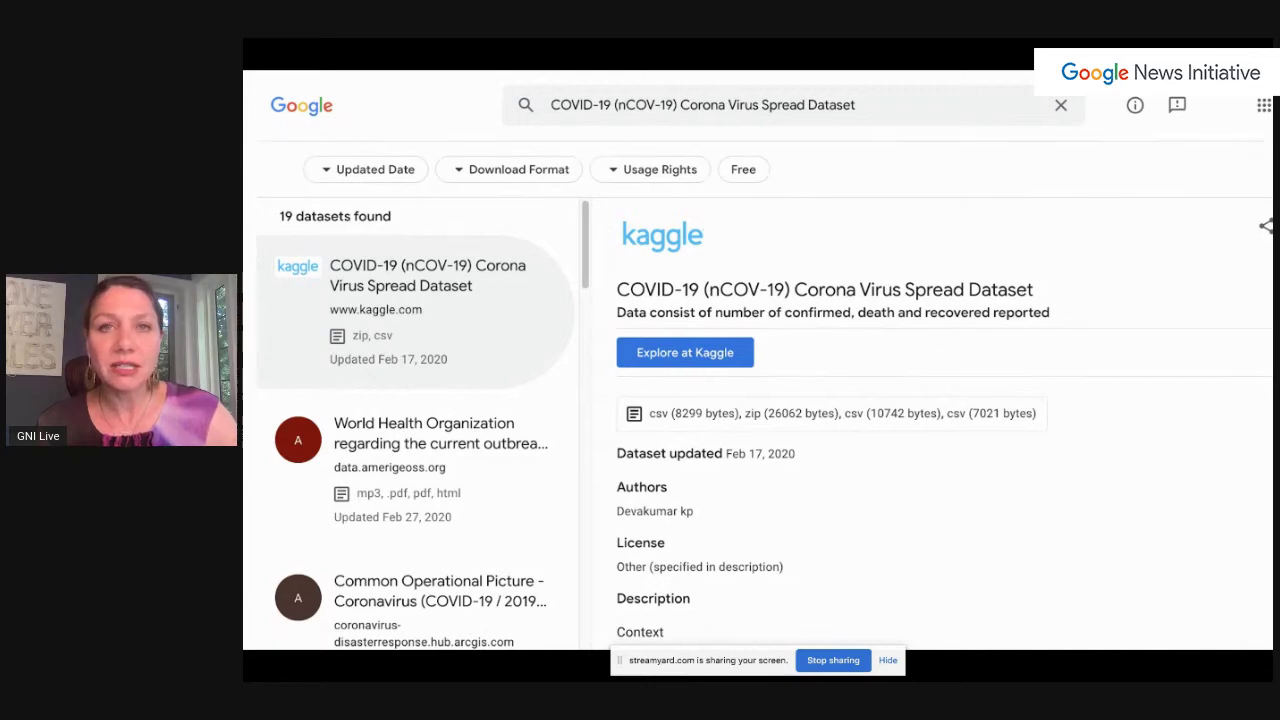
{"action": "key", "text": "Right"}
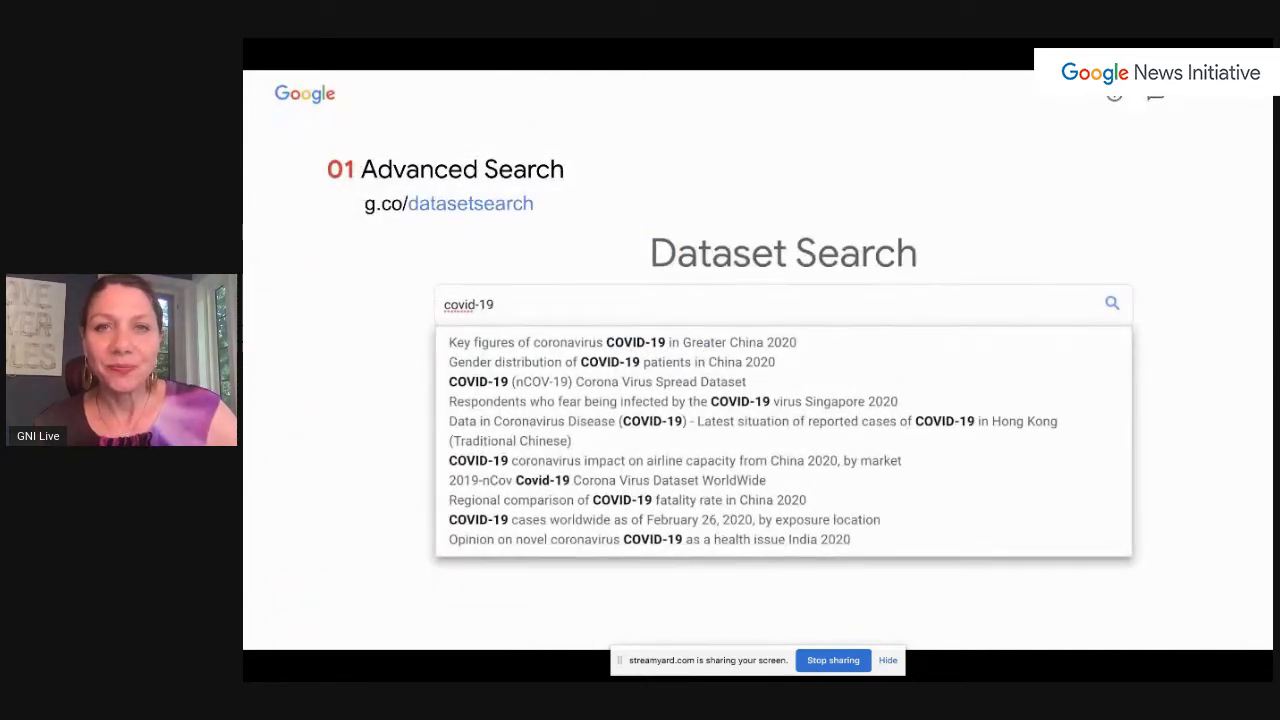
{"action": "key", "text": "Right"}
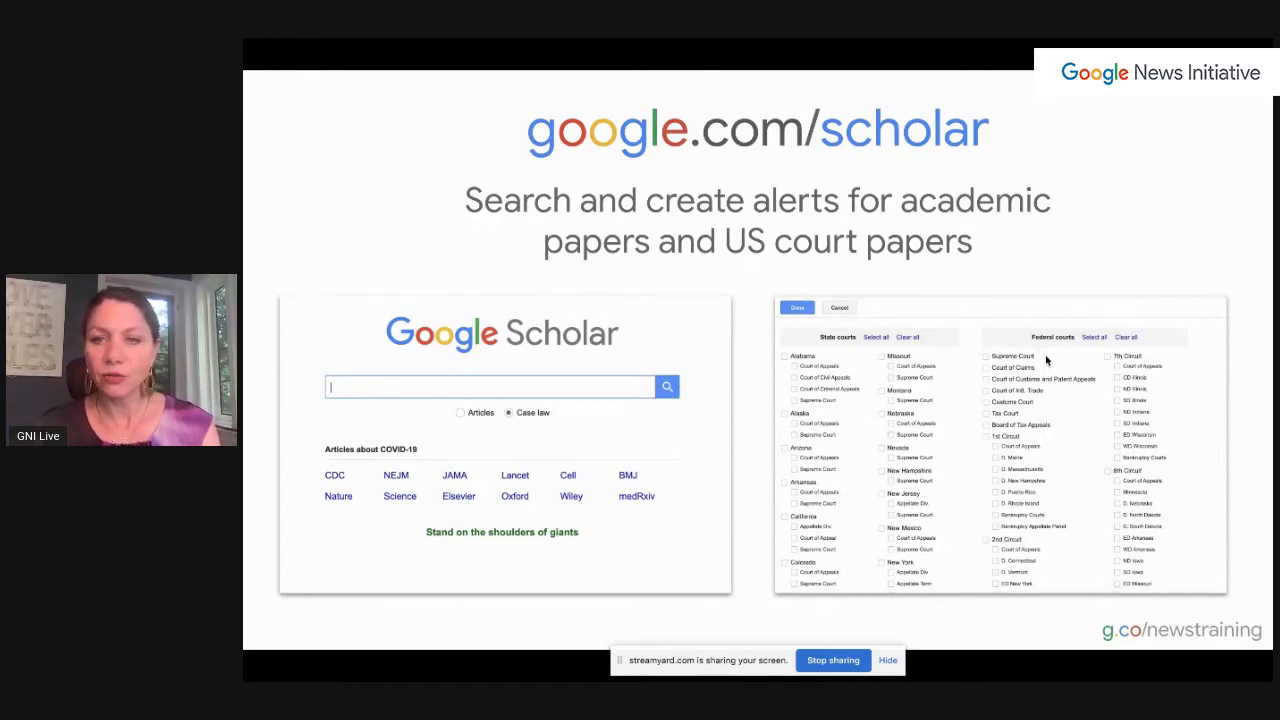
{"action": "key", "text": "Right"}
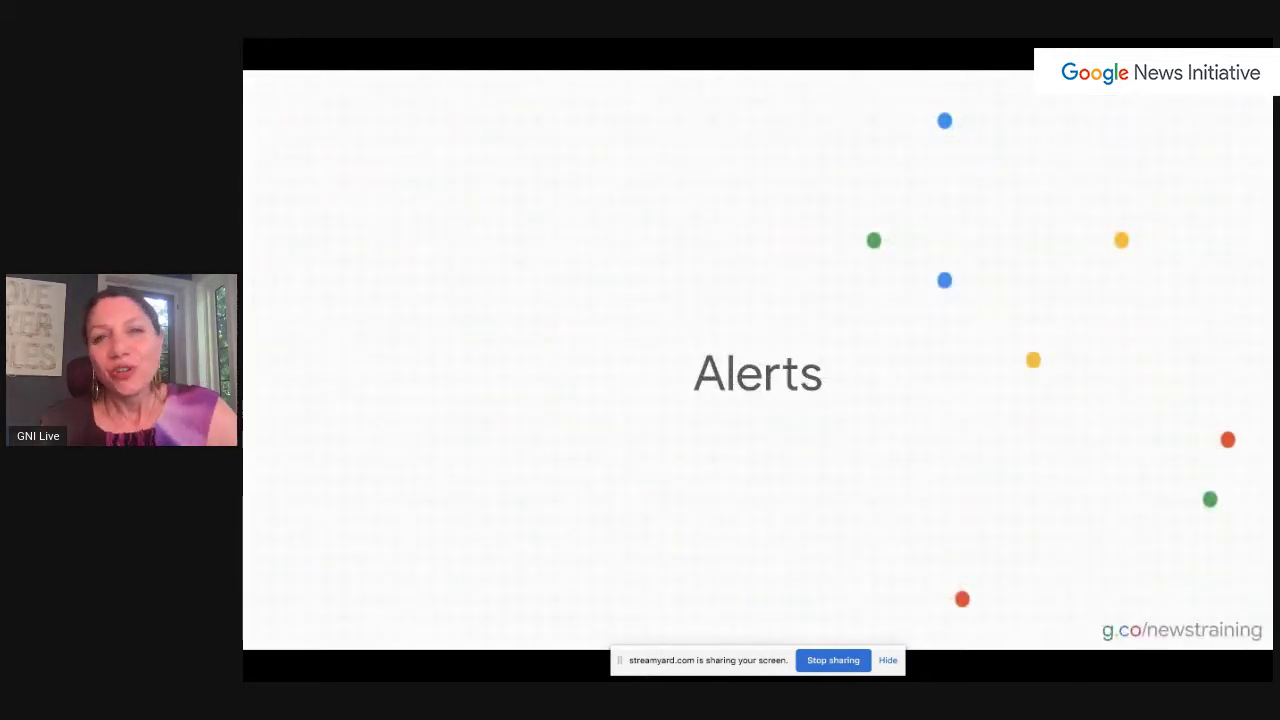
{"action": "key", "text": "Right"}
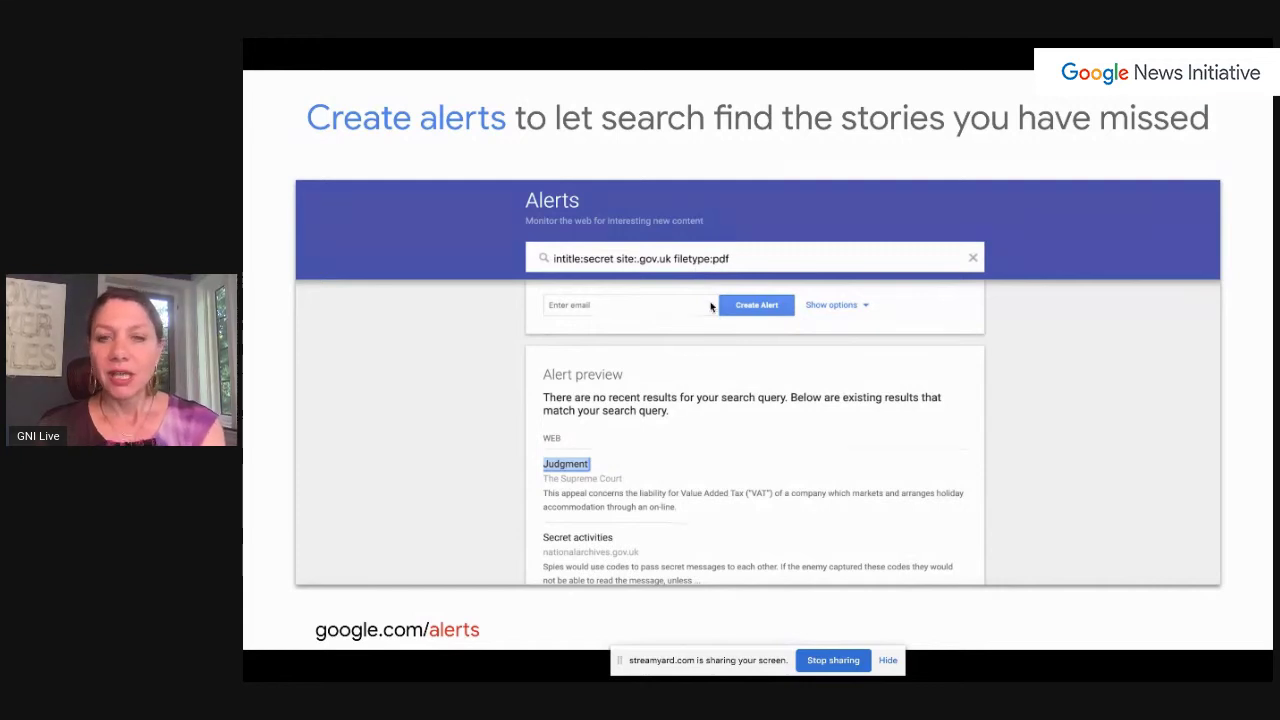
{"action": "key", "text": "Right"}
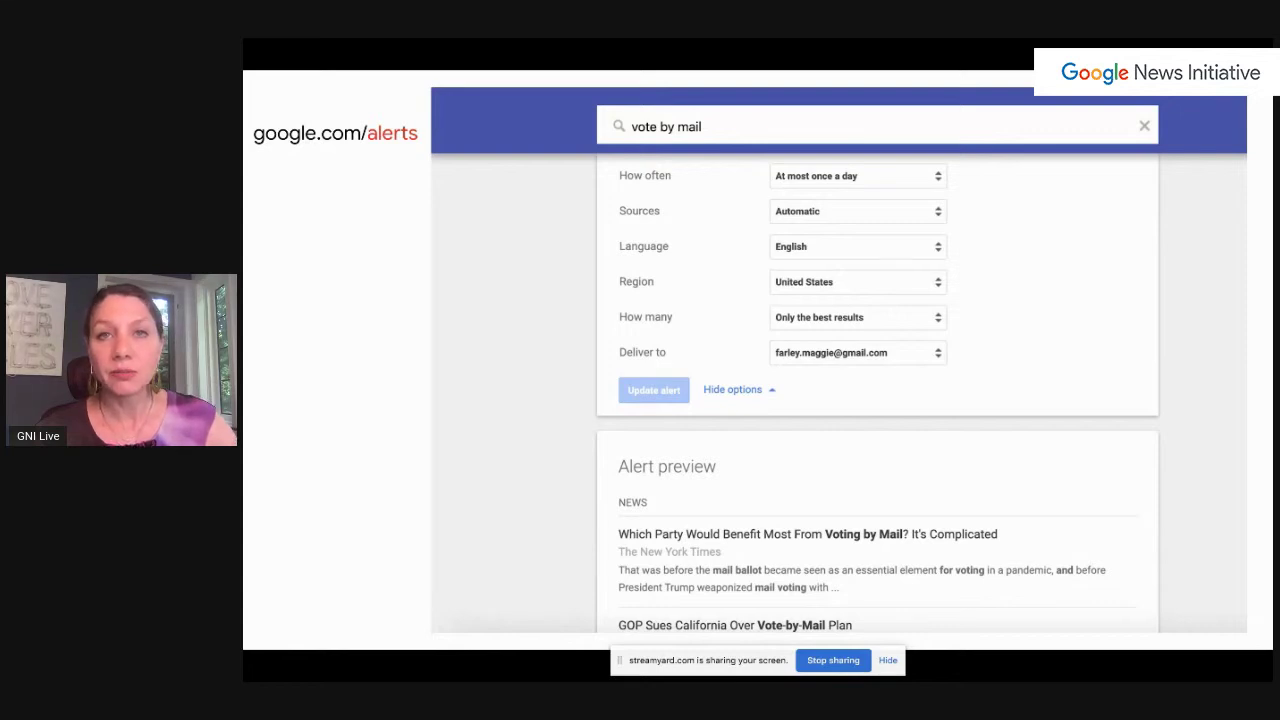
{"action": "key", "text": "Right"}
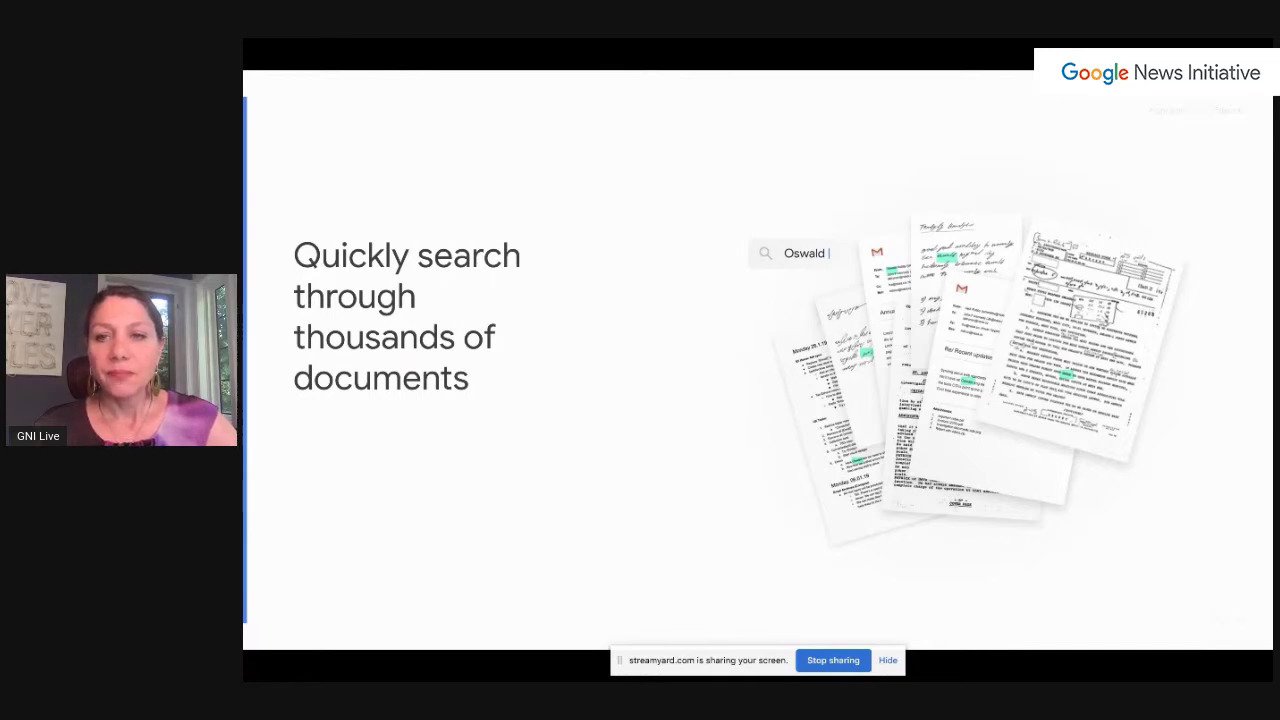
{"action": "key", "text": "Right"}
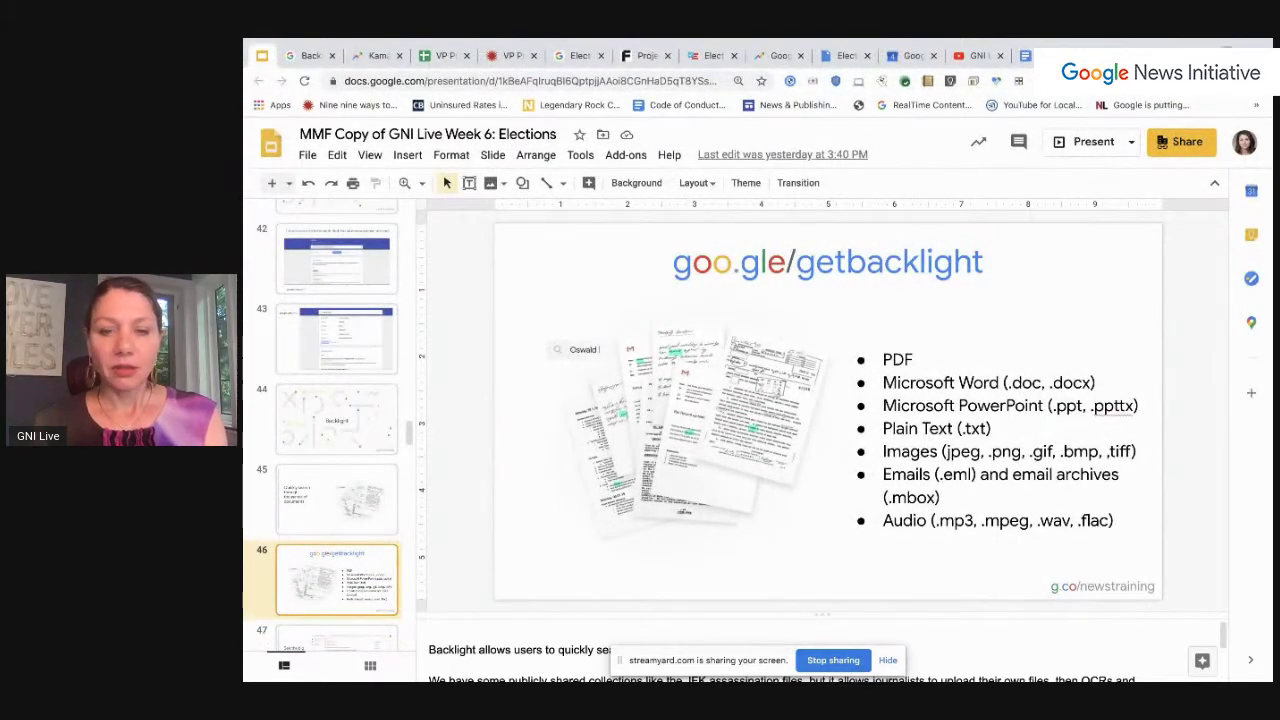
Step: Go to the Backlight collections page in a new browser tab and open the Ukraine - Parnas collection
{"action": "key", "text": "ctrl+t"}
{"action": "type", "text": "back"}
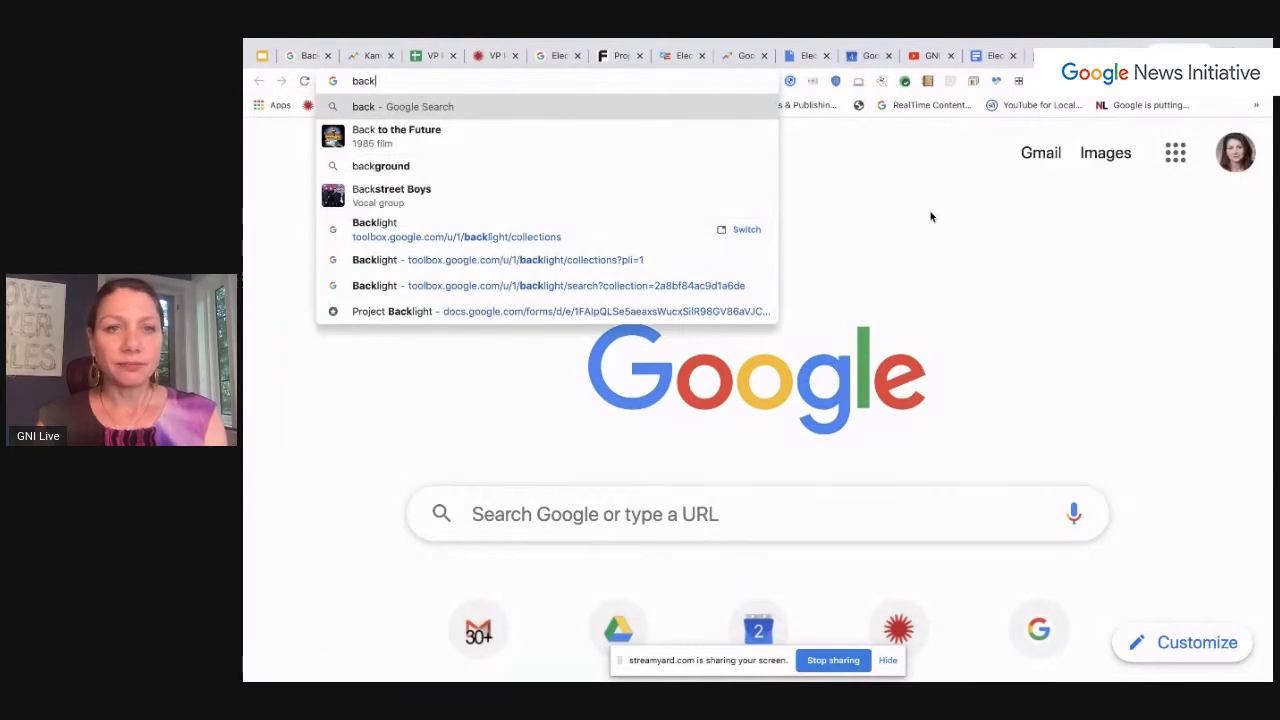
{"action": "left_click", "coordinate": [660, 259]}
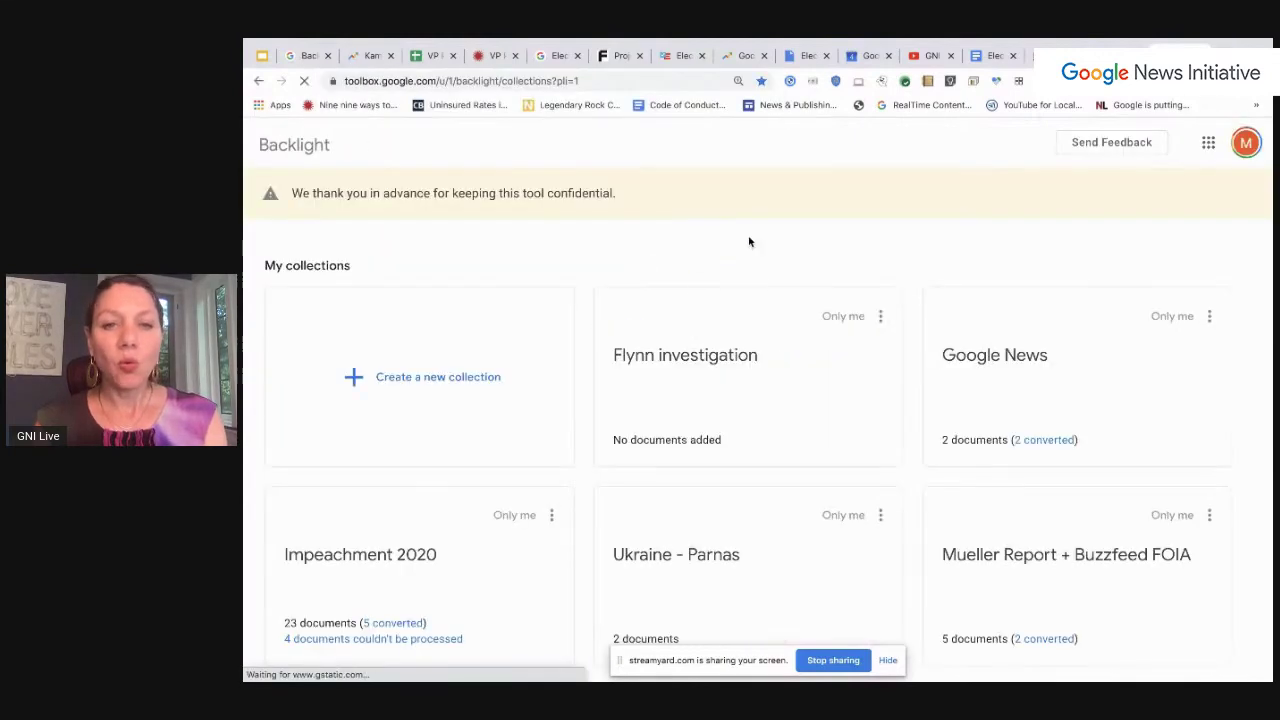
{"action": "left_click", "coordinate": [720, 547]}
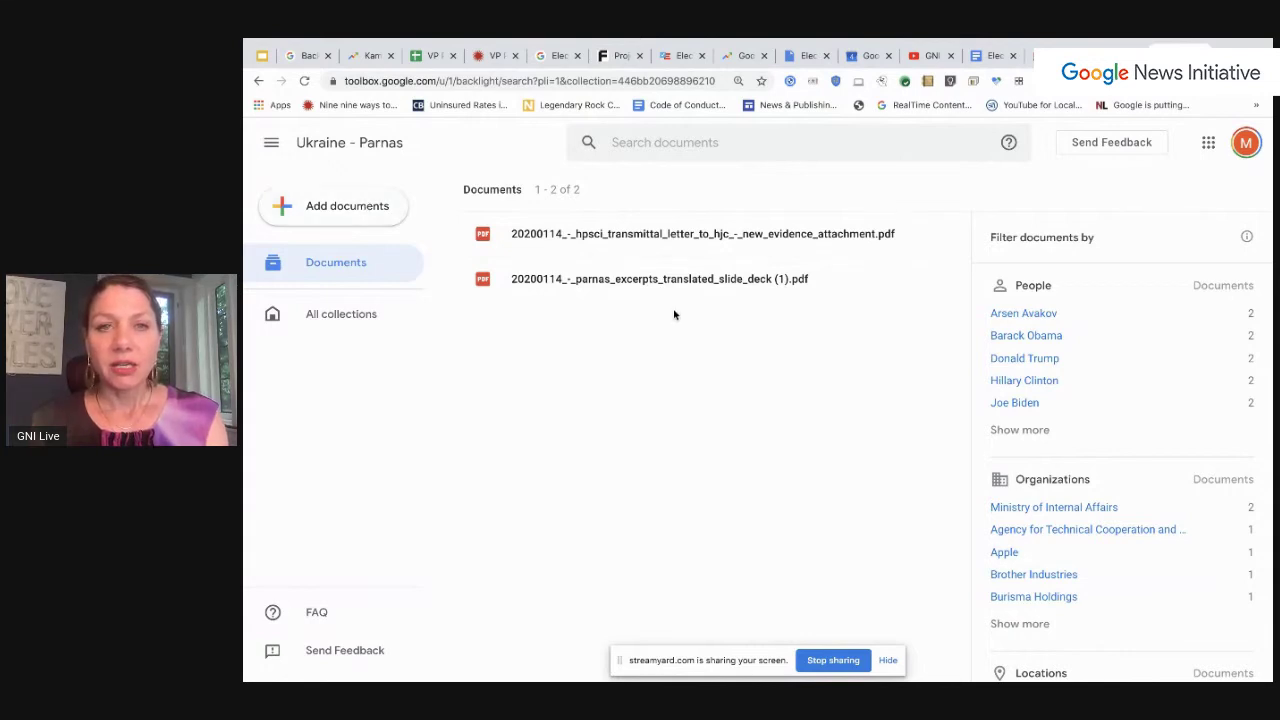
Step: Open the new evidence attachment PDF of the HPSCI transmittal letter and look through its handwritten note pages
{"action": "left_click", "coordinate": [703, 236]}
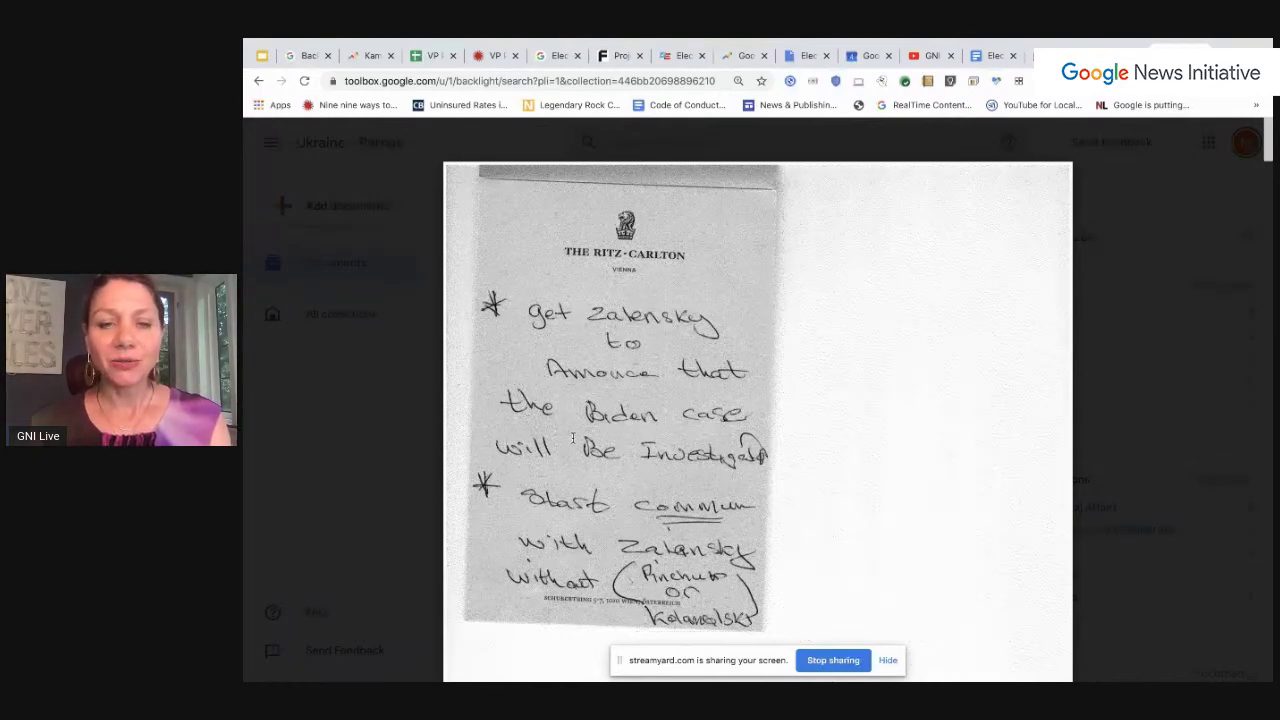
{"action": "scroll", "coordinate": [572, 437], "scroll_direction": "down", "scroll_amount": 2}
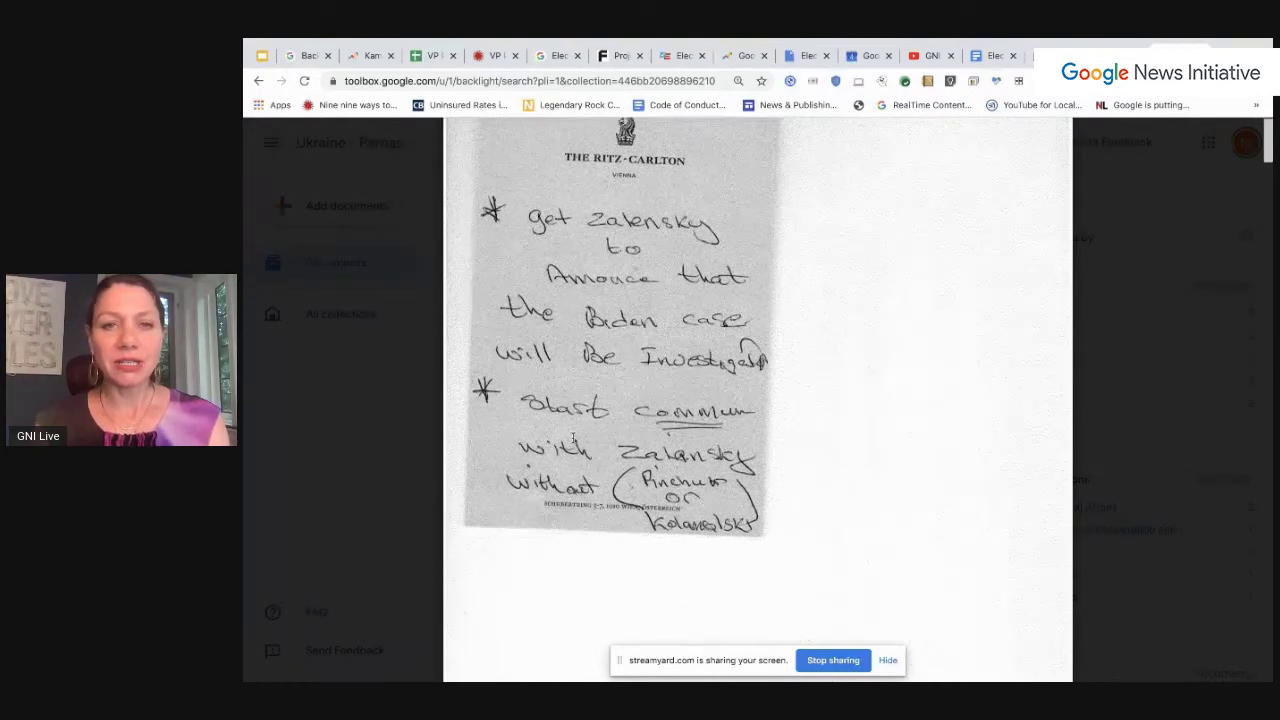
{"action": "scroll", "coordinate": [572, 437], "scroll_direction": "down", "scroll_amount": 15}
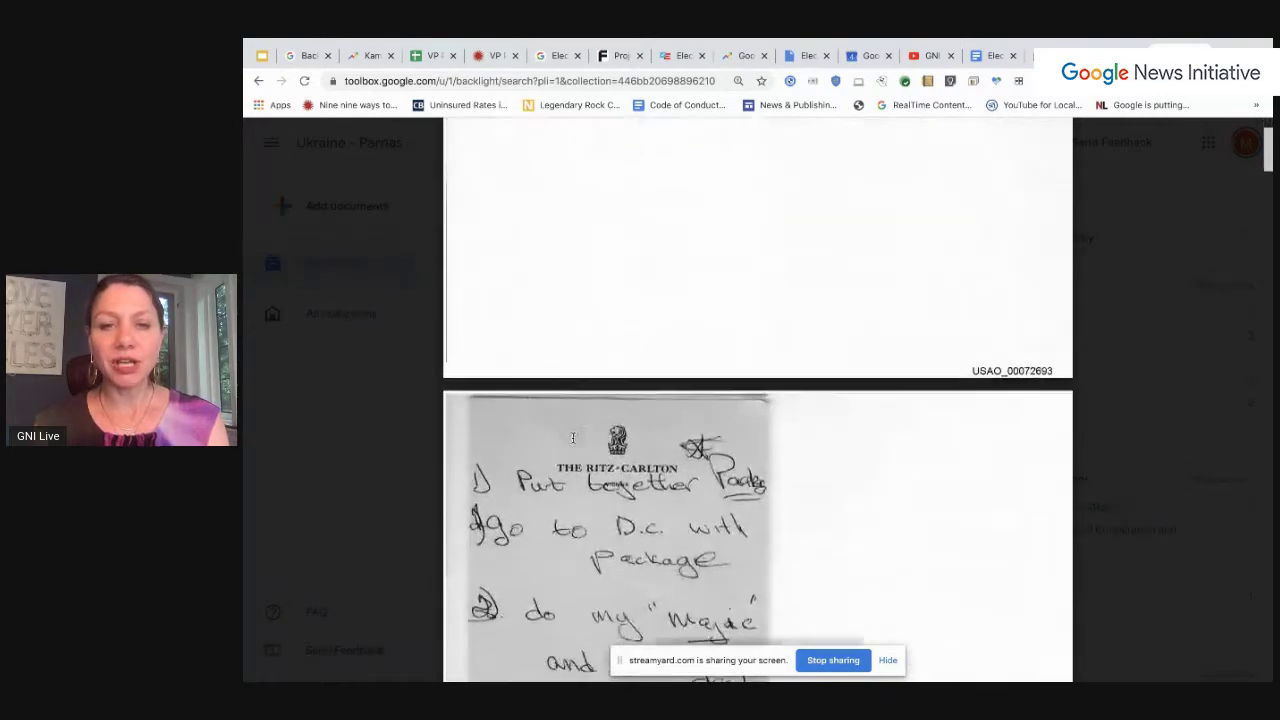
{"action": "scroll", "coordinate": [573, 437], "scroll_direction": "down", "scroll_amount": 20}
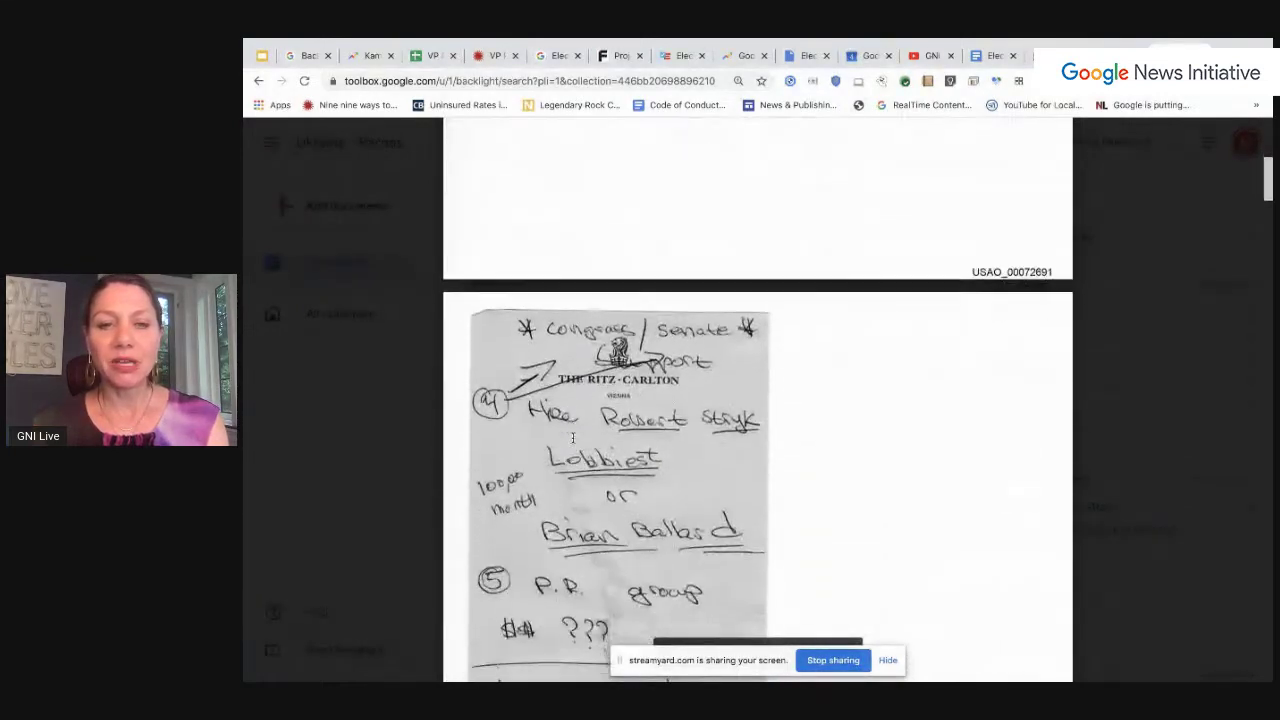
{"action": "scroll", "coordinate": [573, 437], "scroll_direction": "down", "scroll_amount": 15}
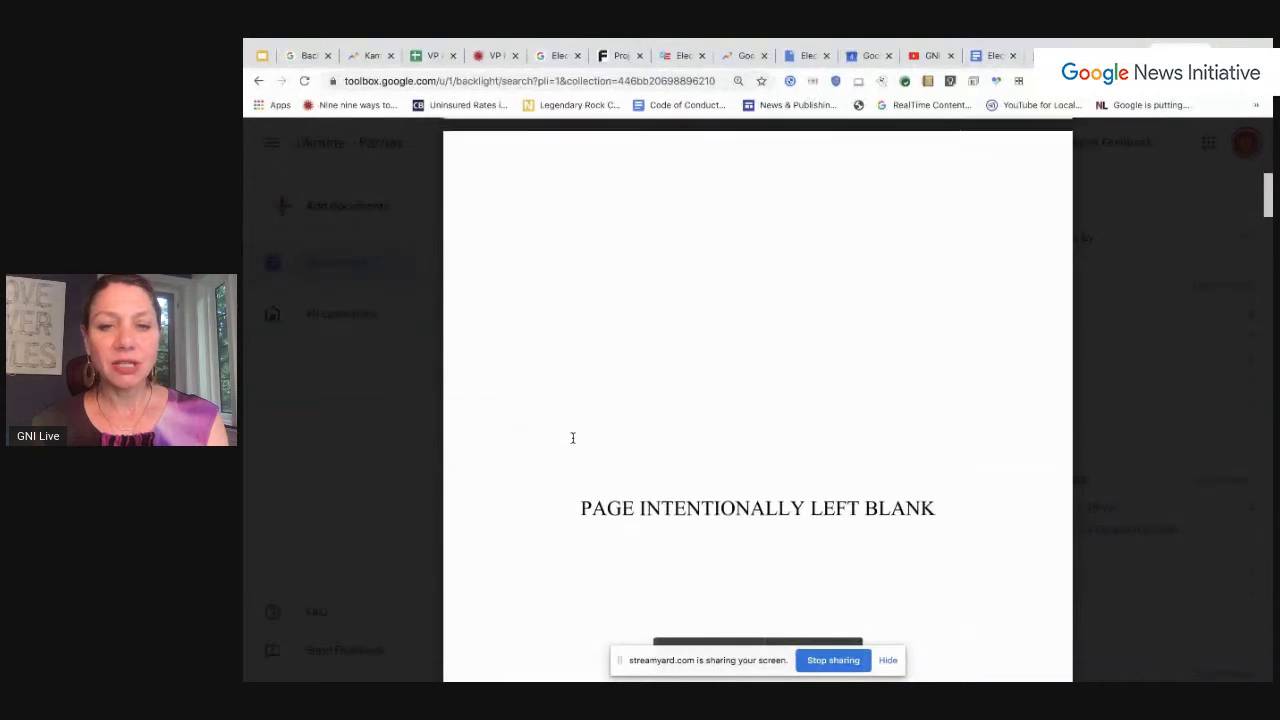
Step: Examine the text message pages with photo attachments in the evidence PDF, and return to the collection's document list
{"action": "key", "text": "Escape"}
{"action": "scroll", "coordinate": [573, 437], "scroll_direction": "up", "scroll_amount": 15}
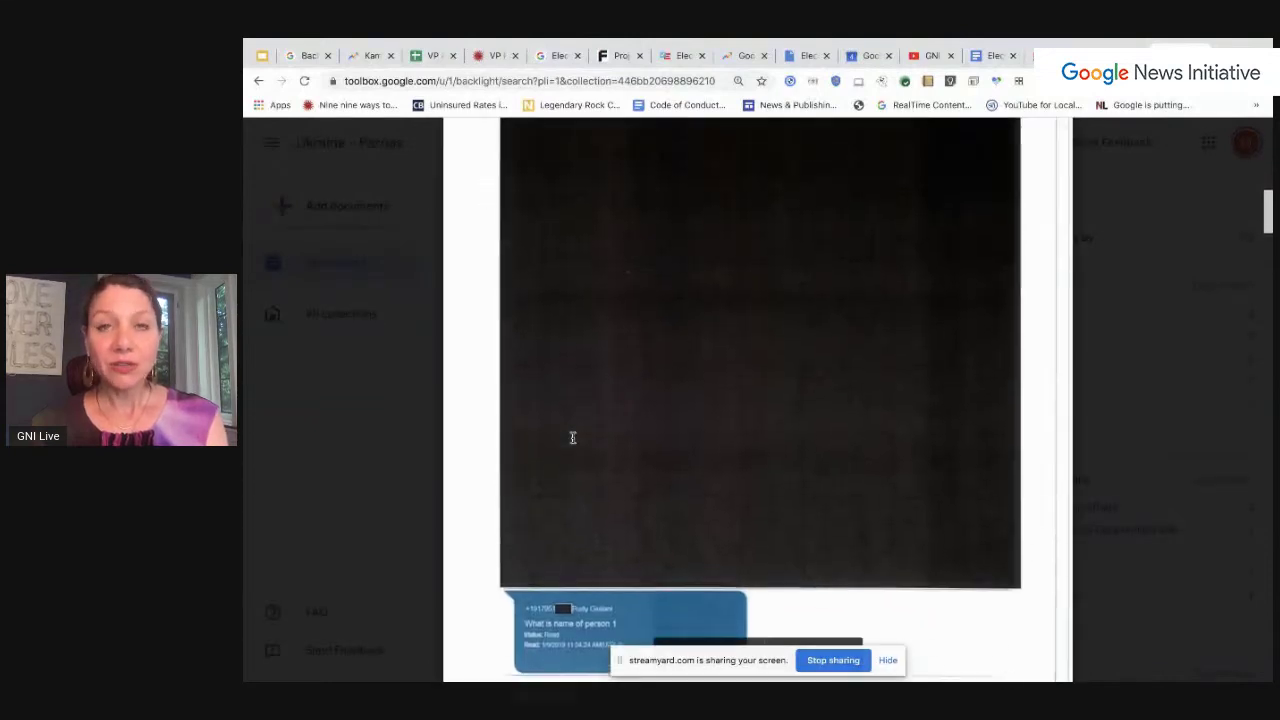
{"action": "scroll", "coordinate": [573, 437], "scroll_direction": "down", "scroll_amount": 9}
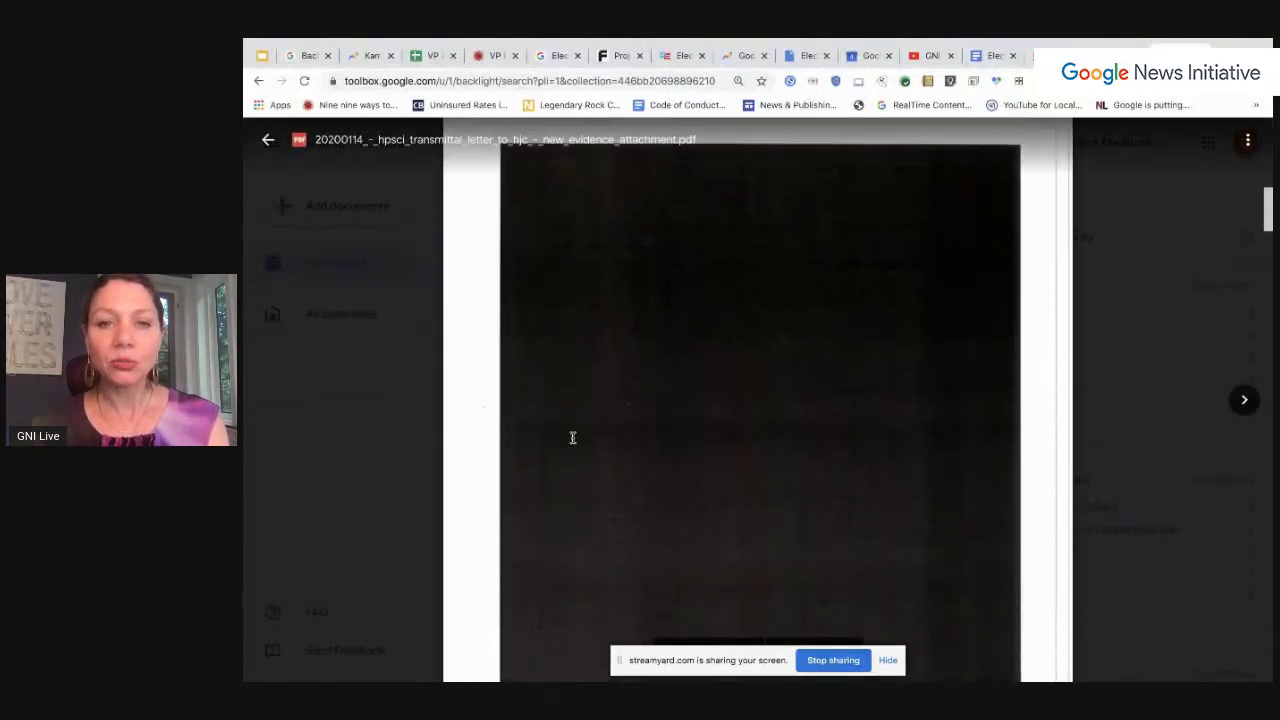
{"action": "scroll", "coordinate": [573, 437], "scroll_direction": "down", "scroll_amount": 8}
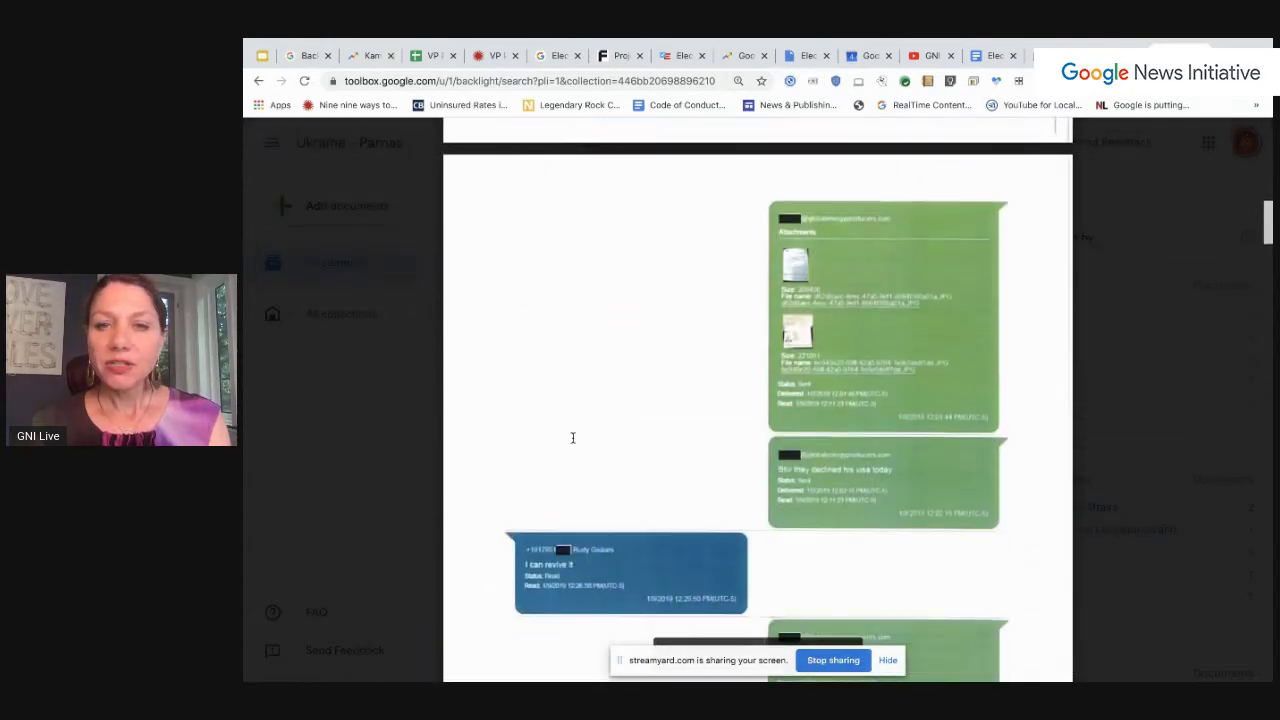
{"action": "scroll", "coordinate": [573, 437], "scroll_direction": "down", "scroll_amount": 1}
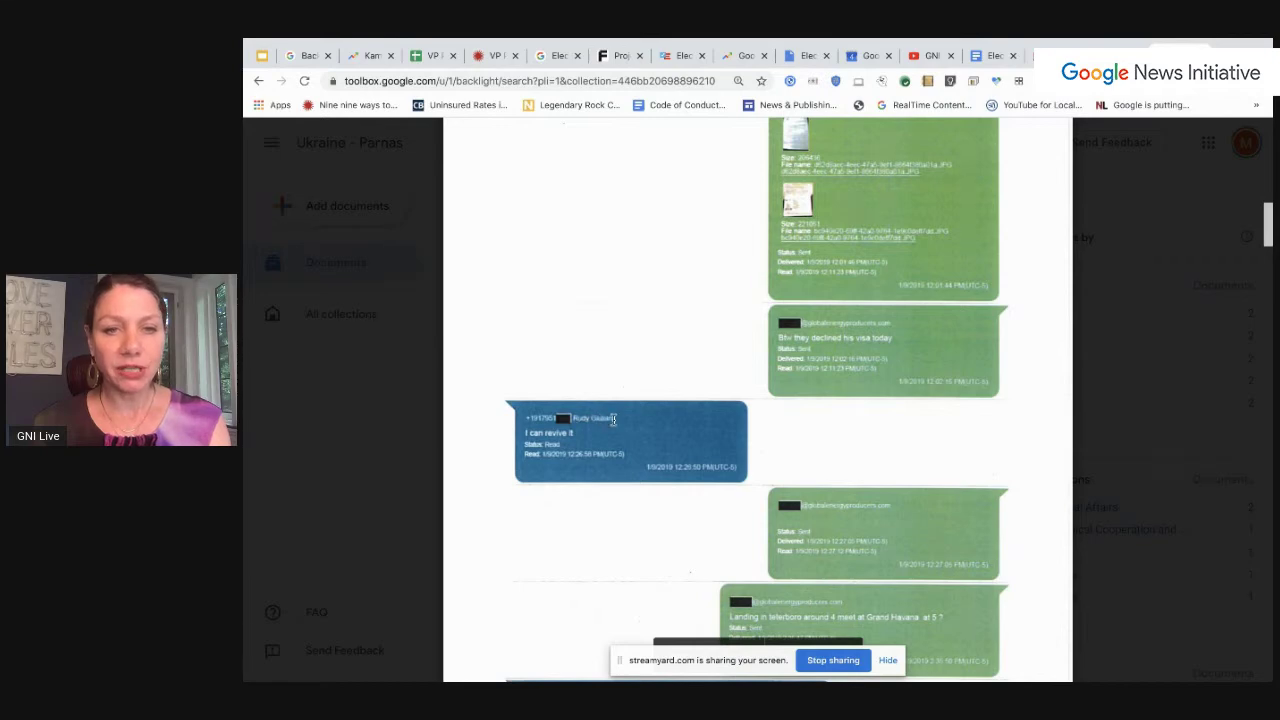
{"action": "scroll", "coordinate": [755, 413], "scroll_direction": "up", "scroll_amount": 1}
{"action": "scroll", "coordinate": [755, 413], "scroll_direction": "up", "scroll_amount": 2}
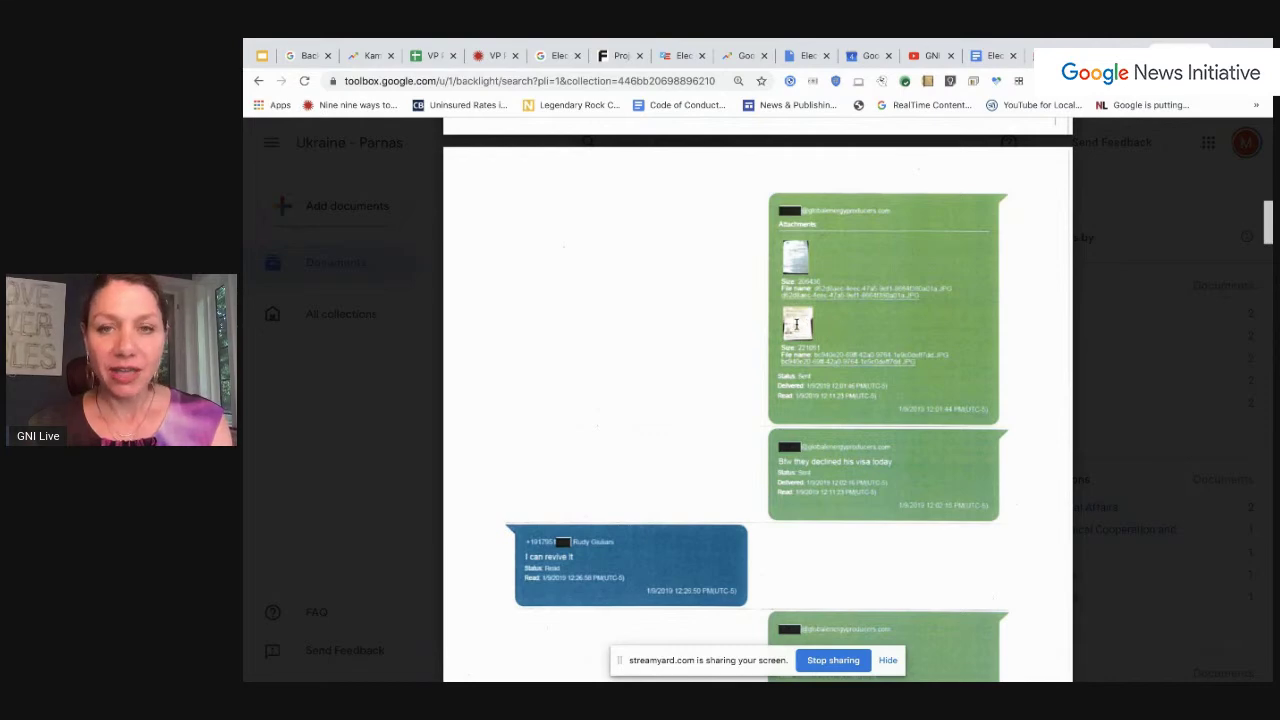
{"action": "mouse_move", "coordinate": [621, 271]}
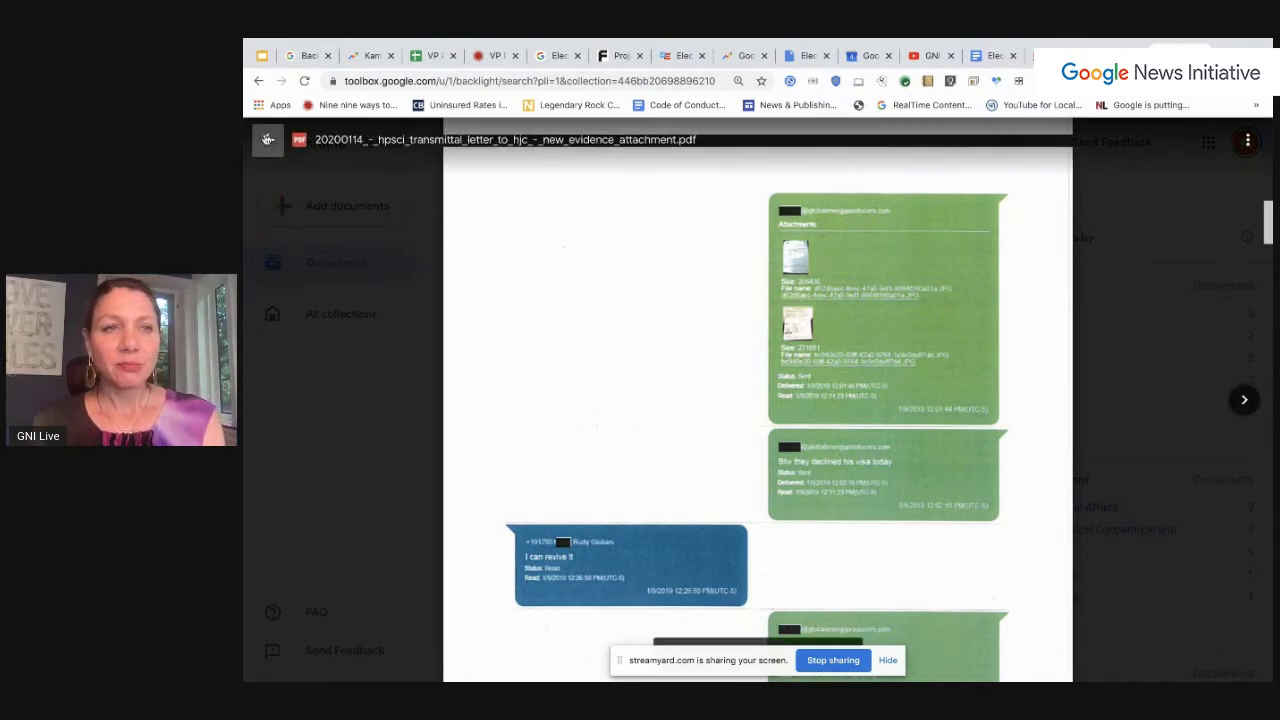
{"action": "left_click", "coordinate": [268, 140]}
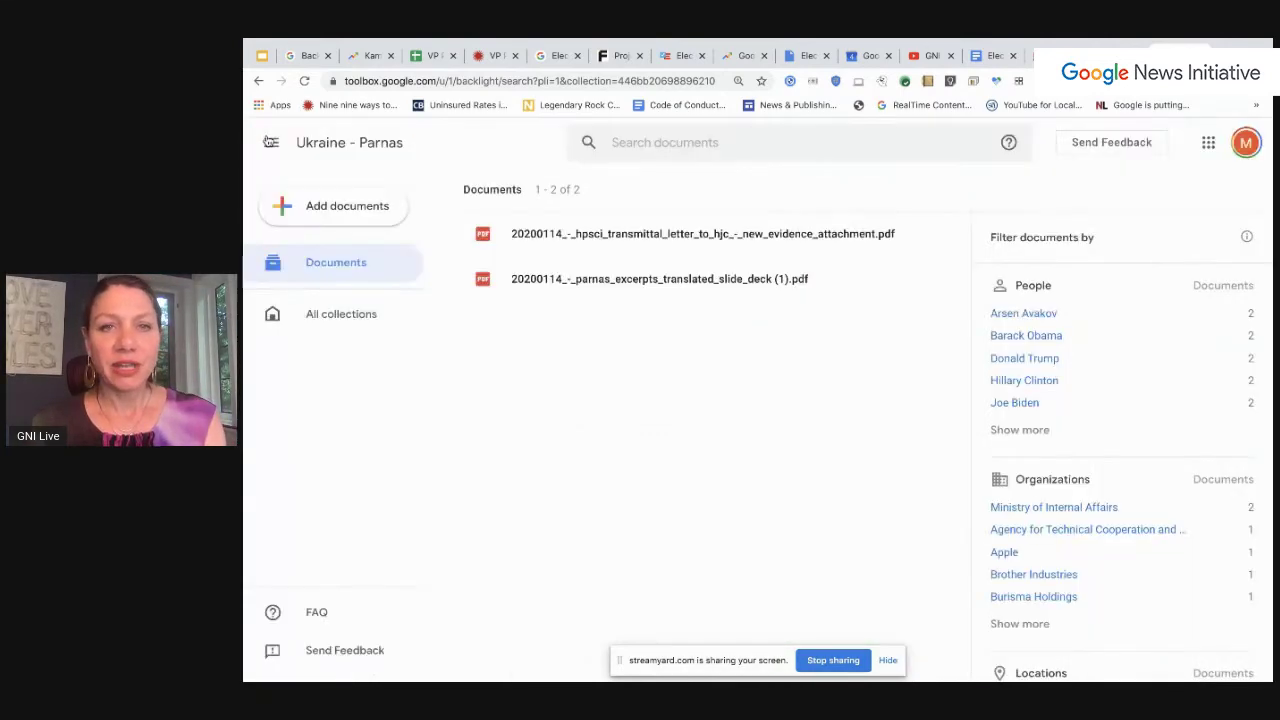
Step: Search the collection for "biktop", view the matching passport page in the evidence PDF, and close the document
{"action": "left_click", "coordinate": [653, 144]}
{"action": "type", "text": "bl"}
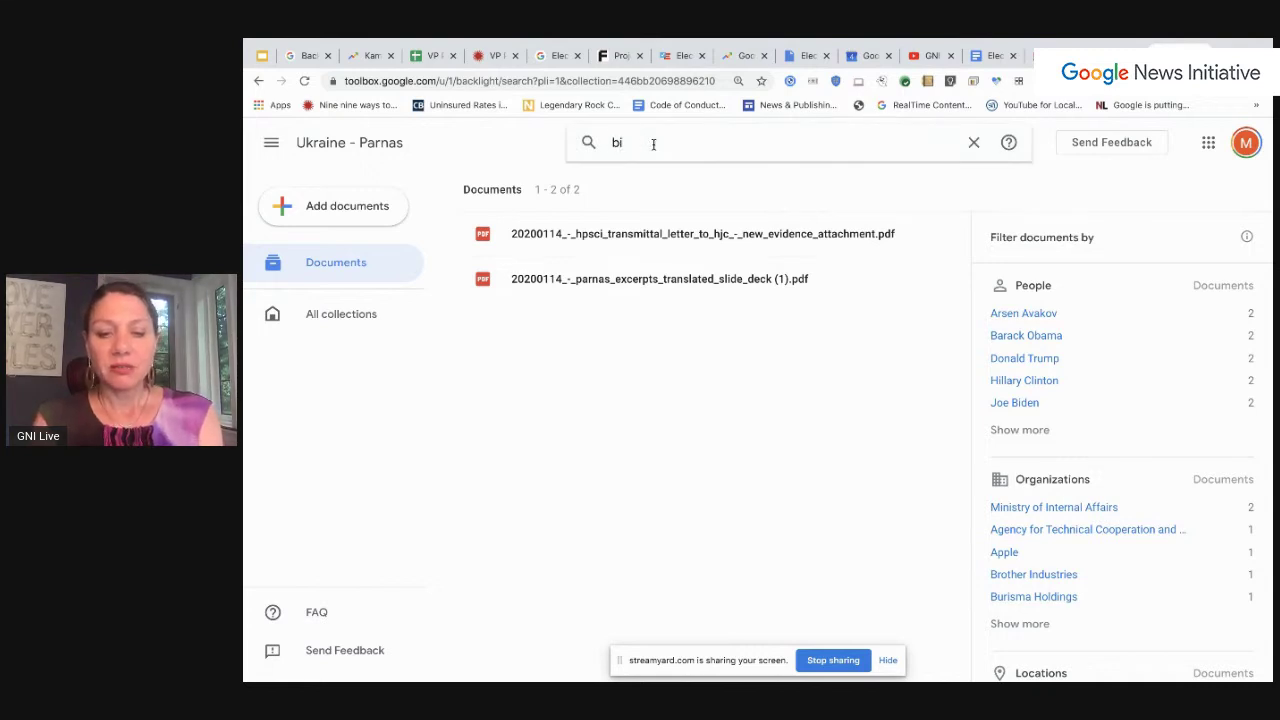
{"action": "type", "text": "d"}
{"action": "type", "text": "tor"}
{"action": "key", "text": "BackSpace"}
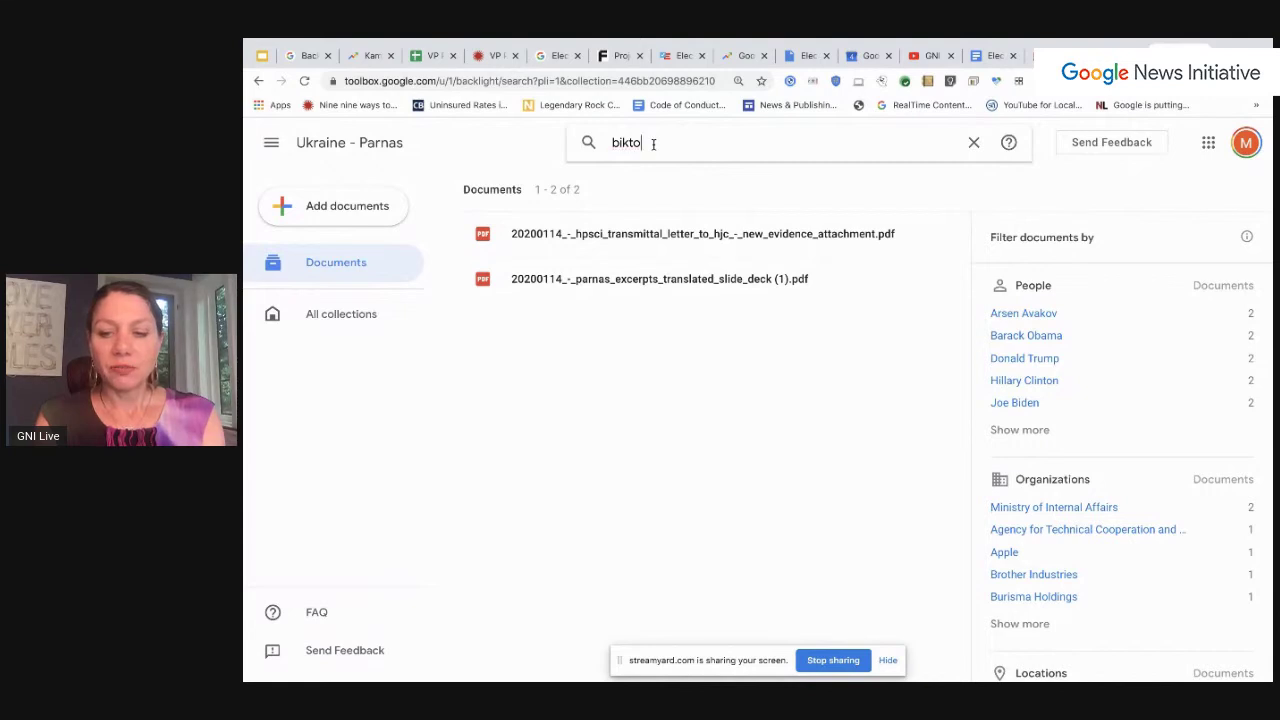
{"action": "type", "text": "p"}
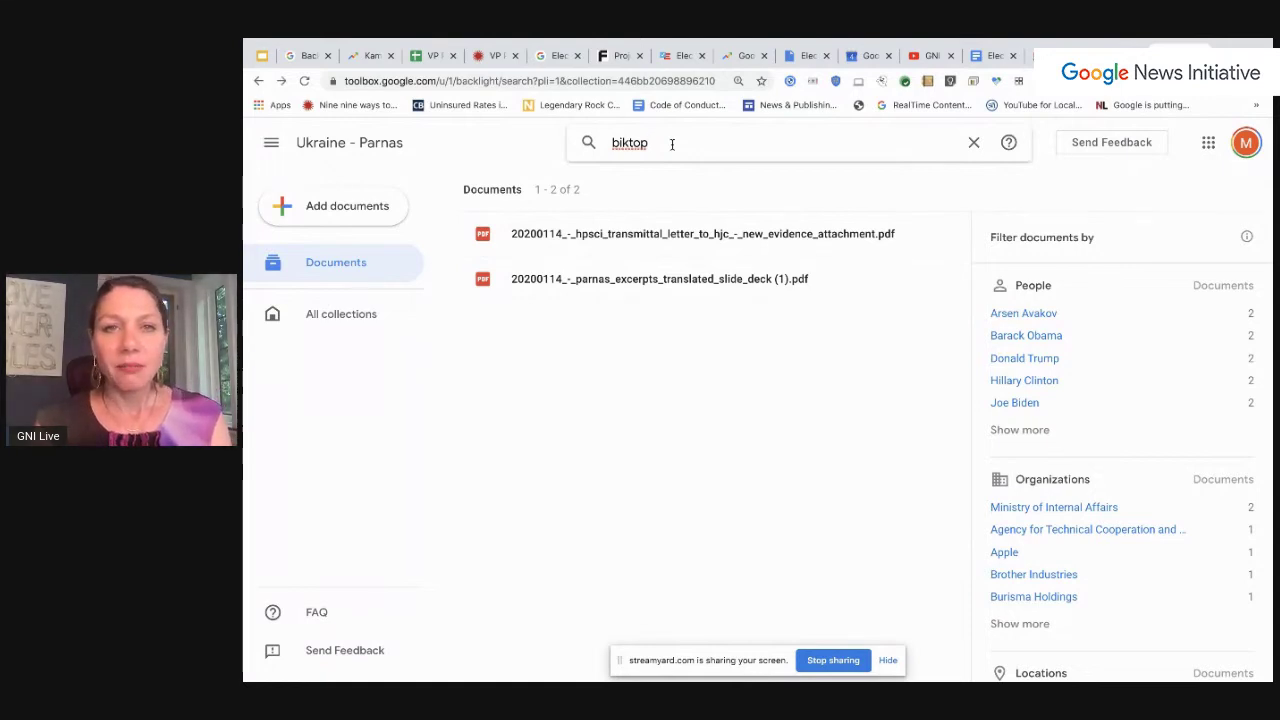
{"action": "key", "text": "Return"}
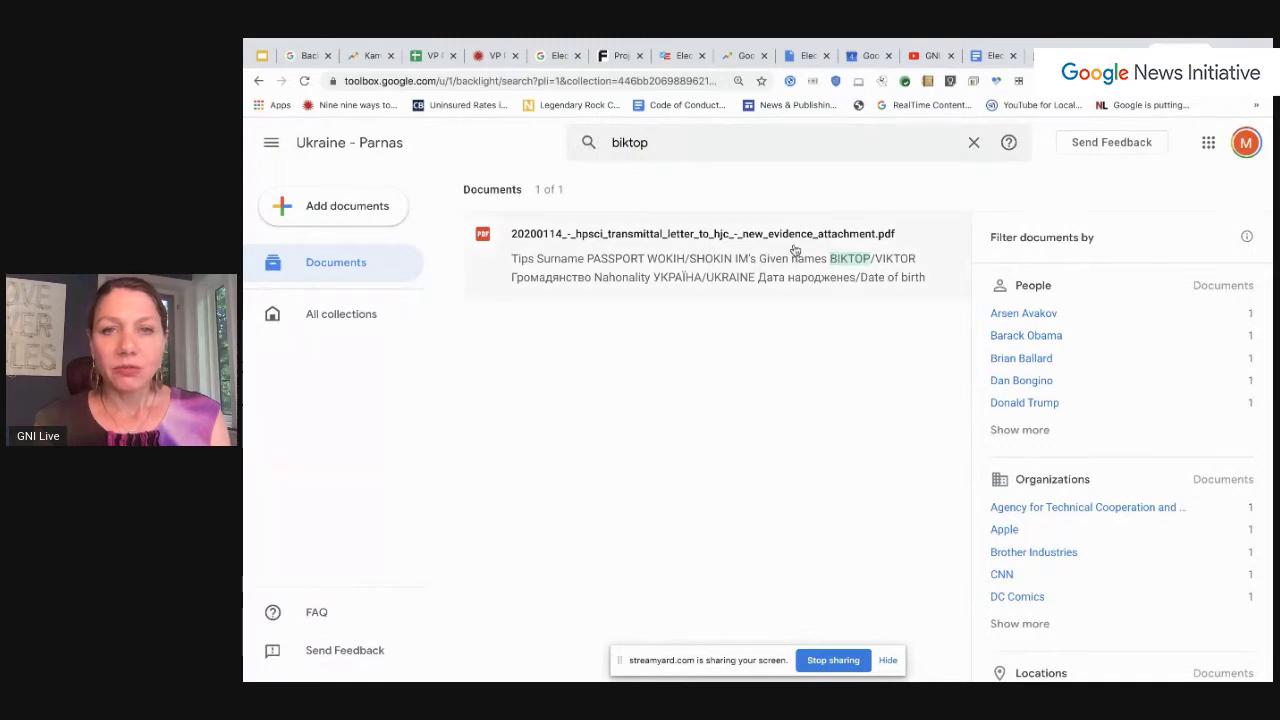
{"action": "left_click", "coordinate": [857, 262]}
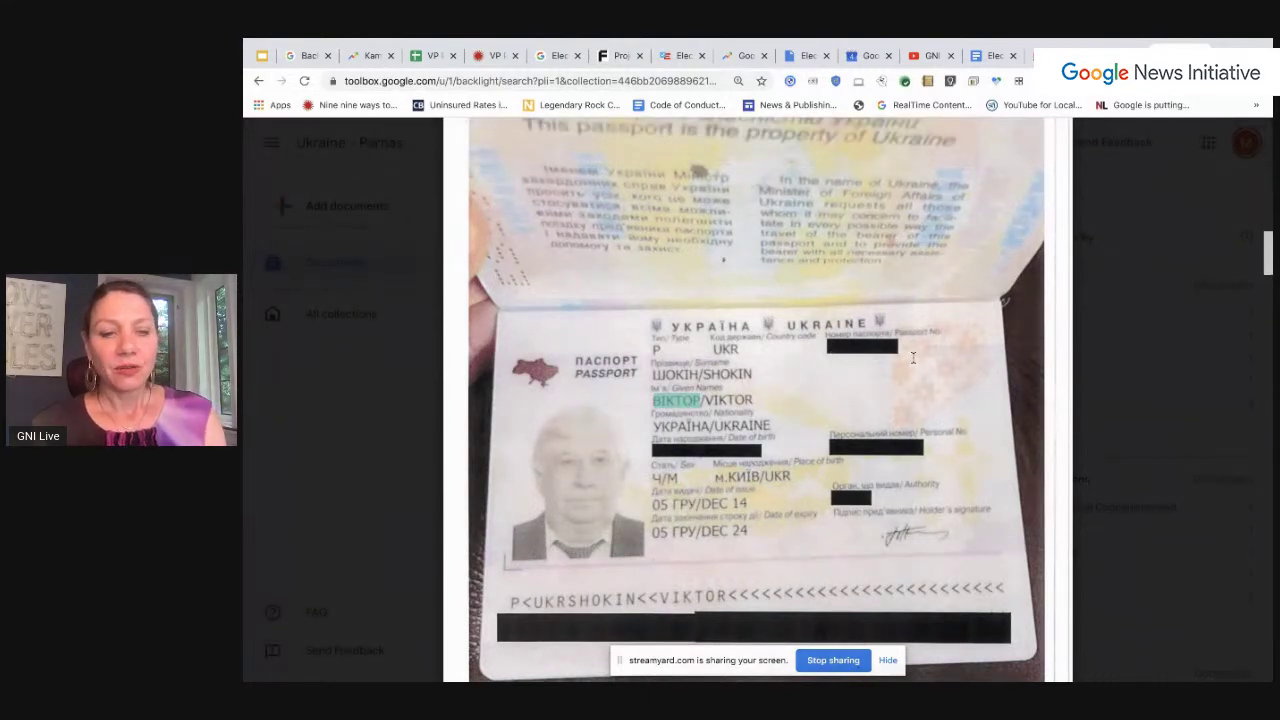
{"action": "key", "text": "Escape"}
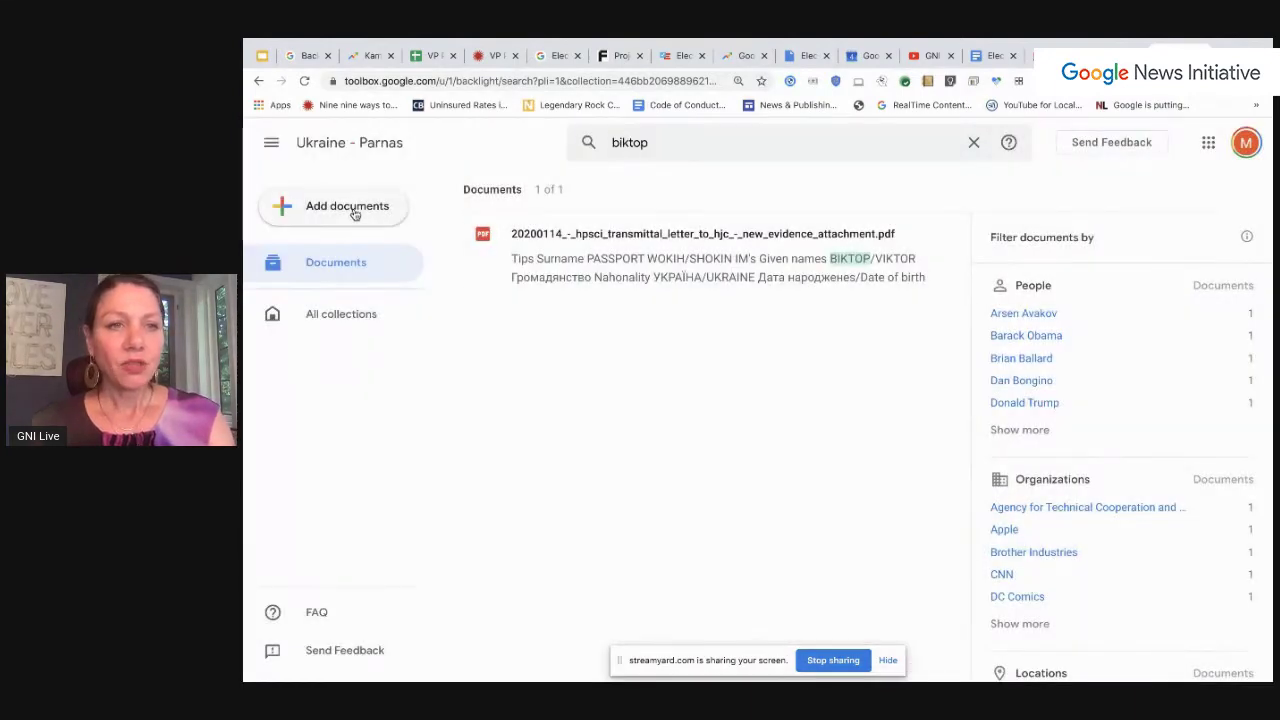
Step: Return to all collections and browse the shared public collections down to the JFK Assassination Records
{"action": "left_click", "coordinate": [340, 312]}
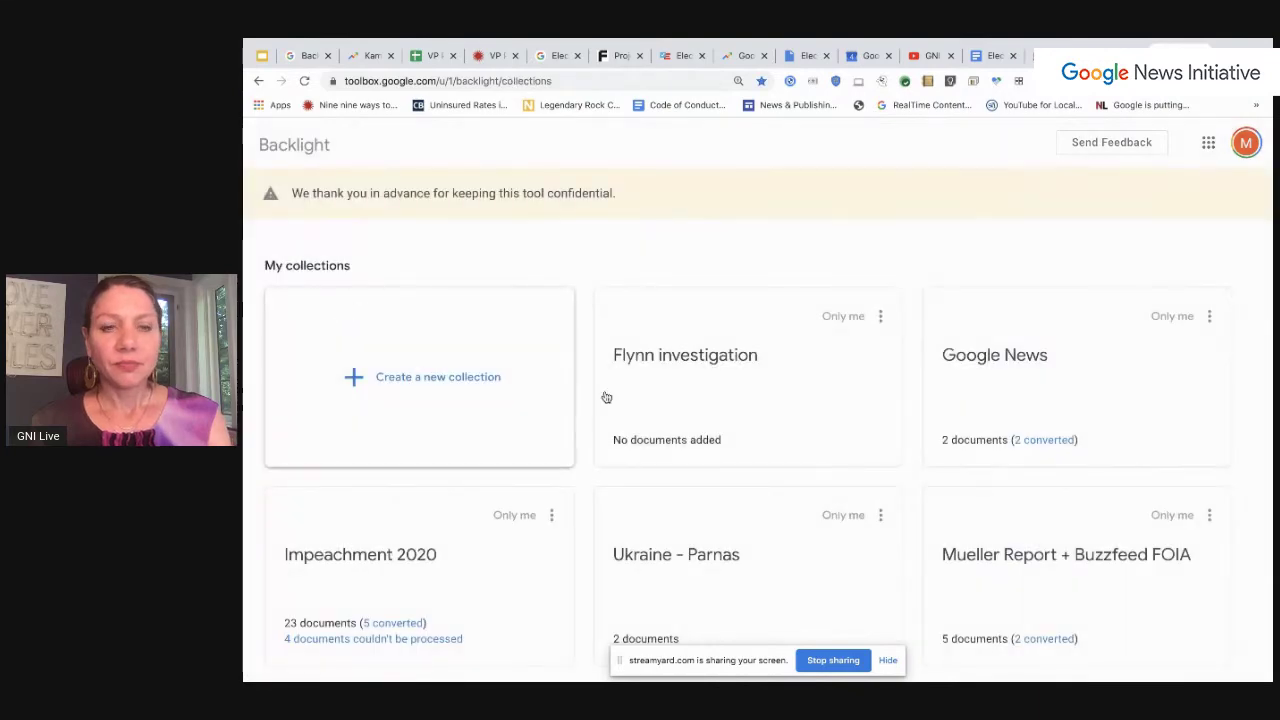
{"action": "scroll", "coordinate": [606, 397], "scroll_direction": "down", "scroll_amount": 10}
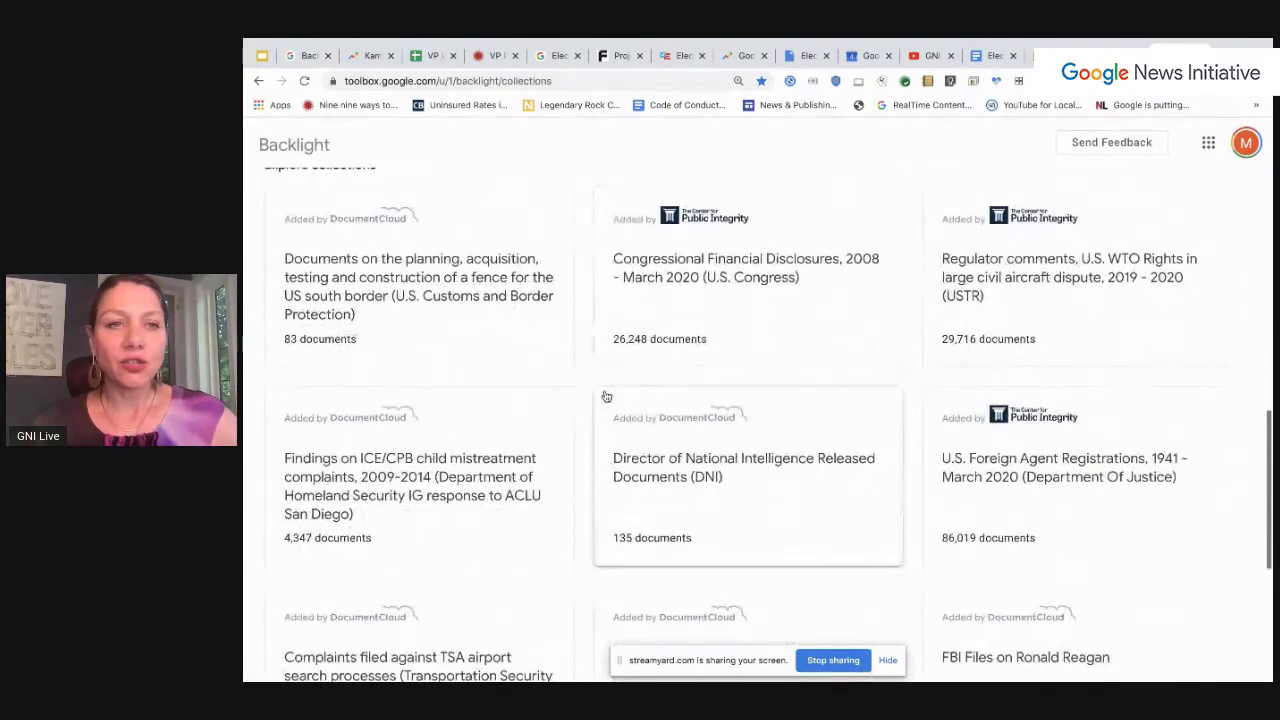
{"action": "scroll", "coordinate": [606, 397], "scroll_direction": "down", "scroll_amount": 4}
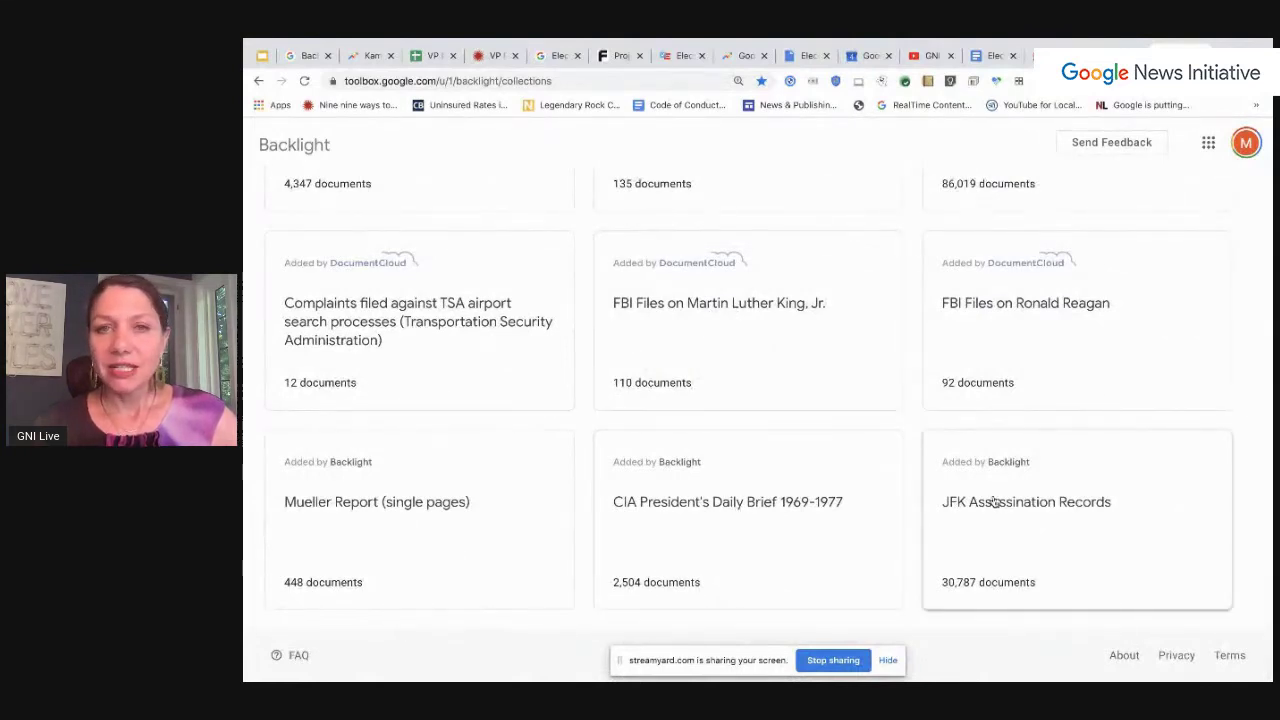
{"action": "scroll", "coordinate": [870, 253], "scroll_direction": "up", "scroll_amount": 1}
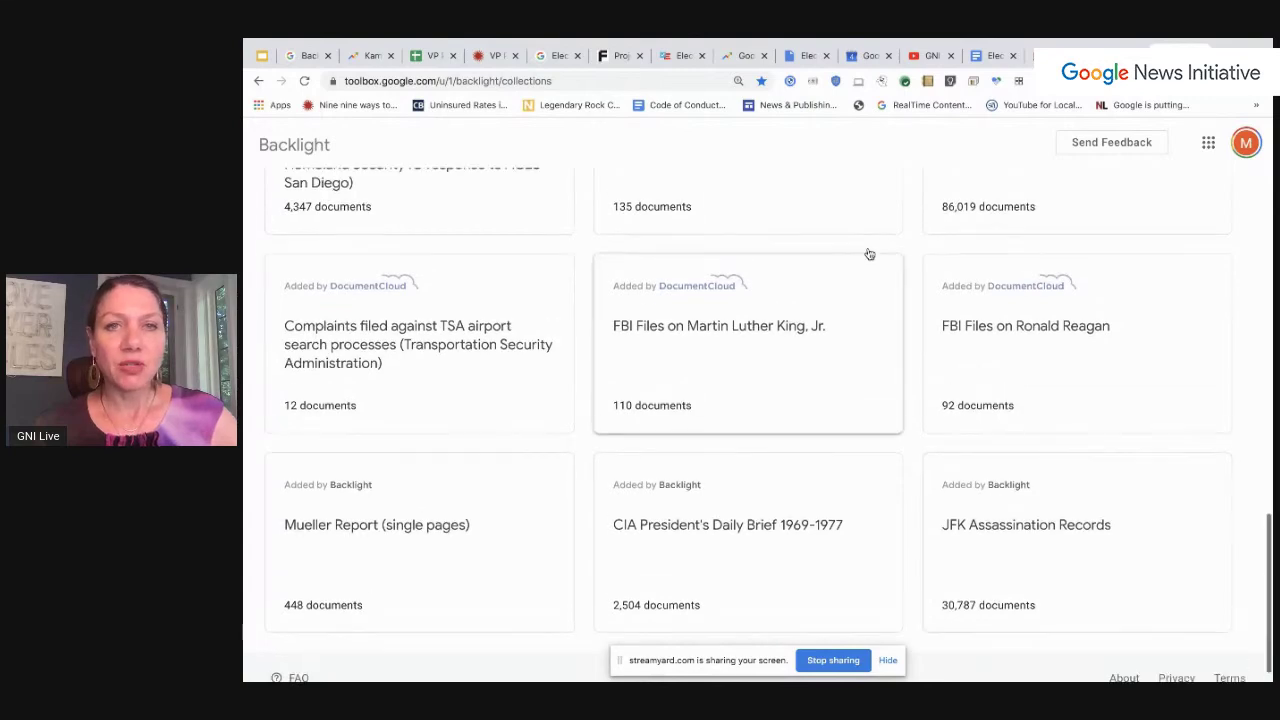
{"action": "scroll", "coordinate": [870, 255], "scroll_direction": "down", "scroll_amount": 1}
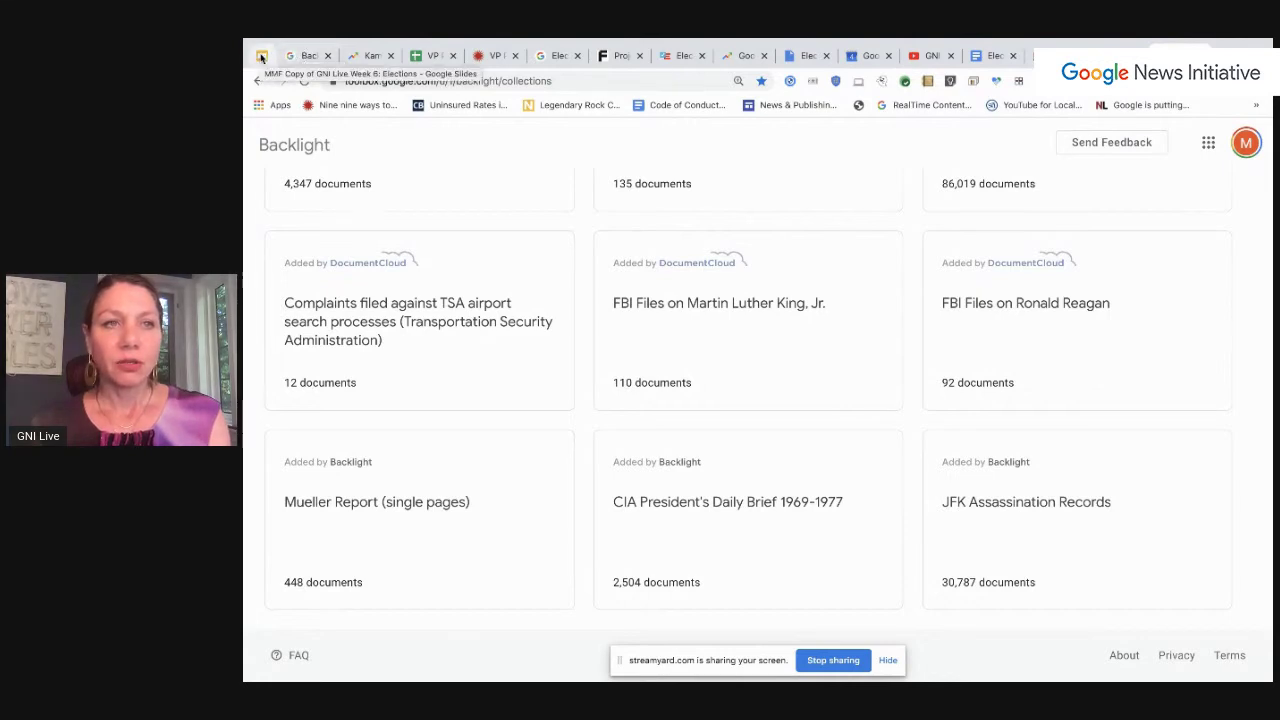
Step: Switch to the Google Slides election deck and present it from the g.co/factchecking slide
{"action": "left_click", "coordinate": [302, 56]}
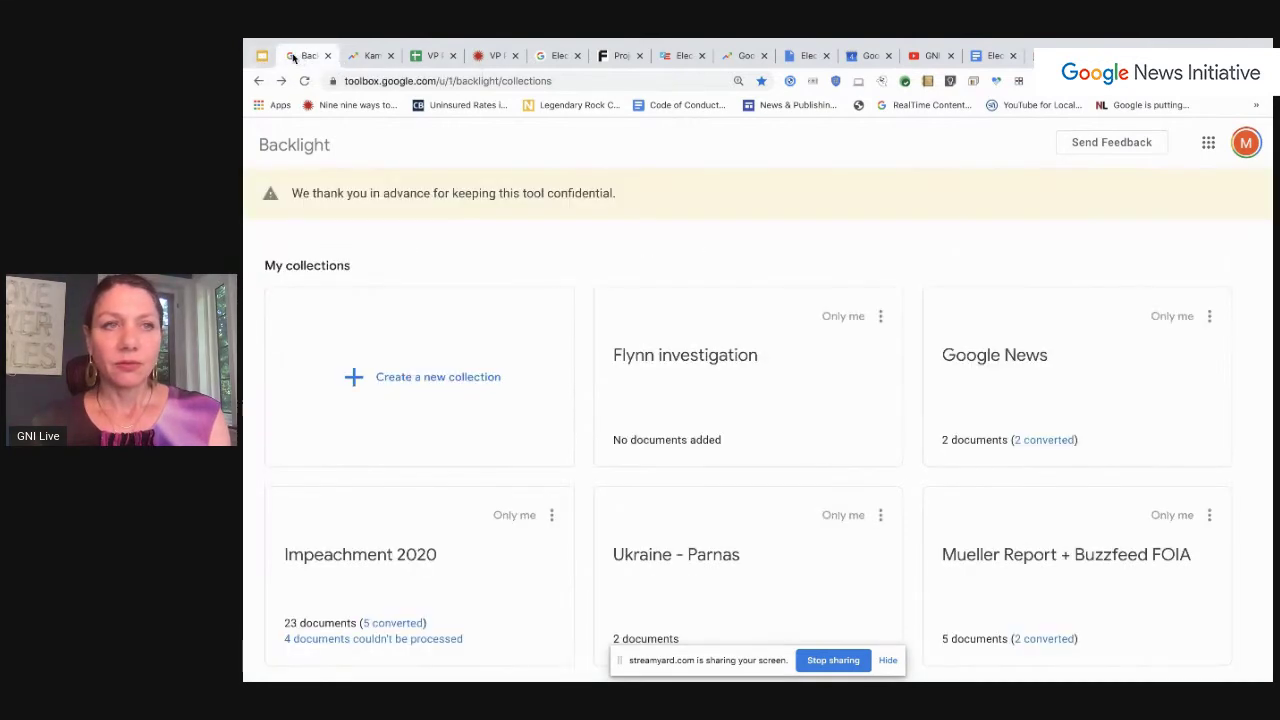
{"action": "left_click", "coordinate": [264, 57]}
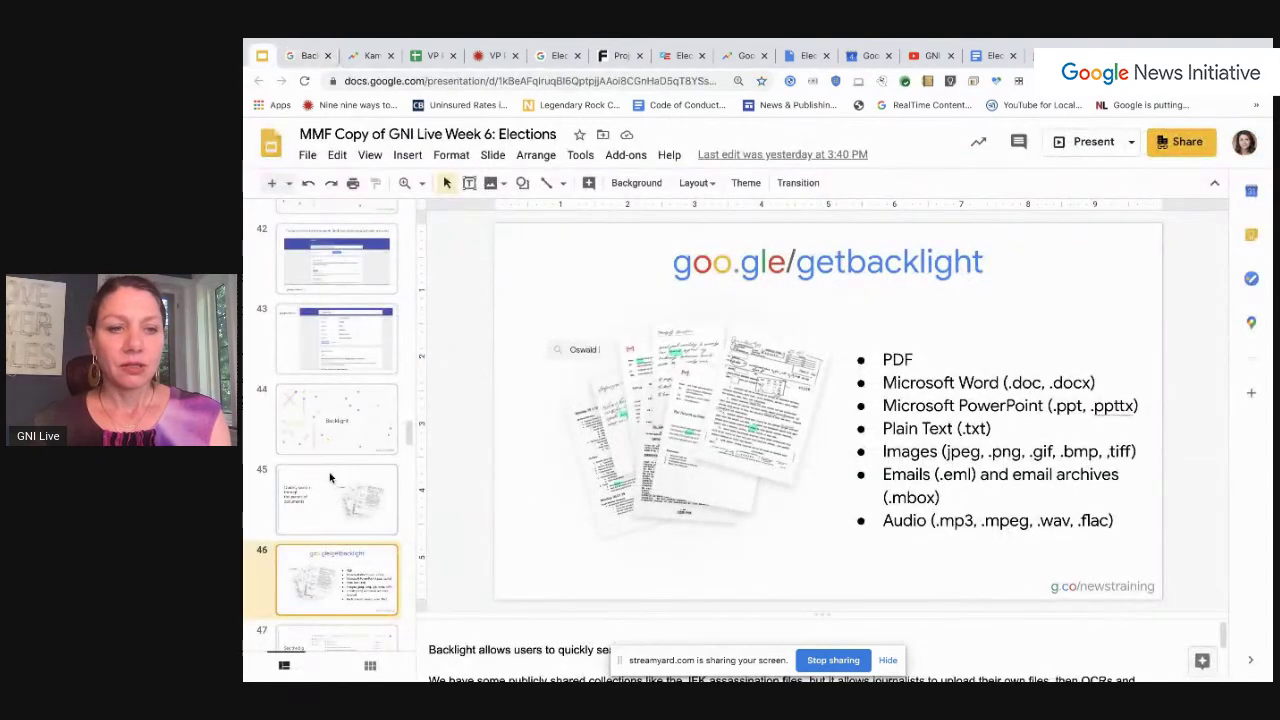
{"action": "scroll", "coordinate": [330, 478], "scroll_direction": "down", "scroll_amount": 5}
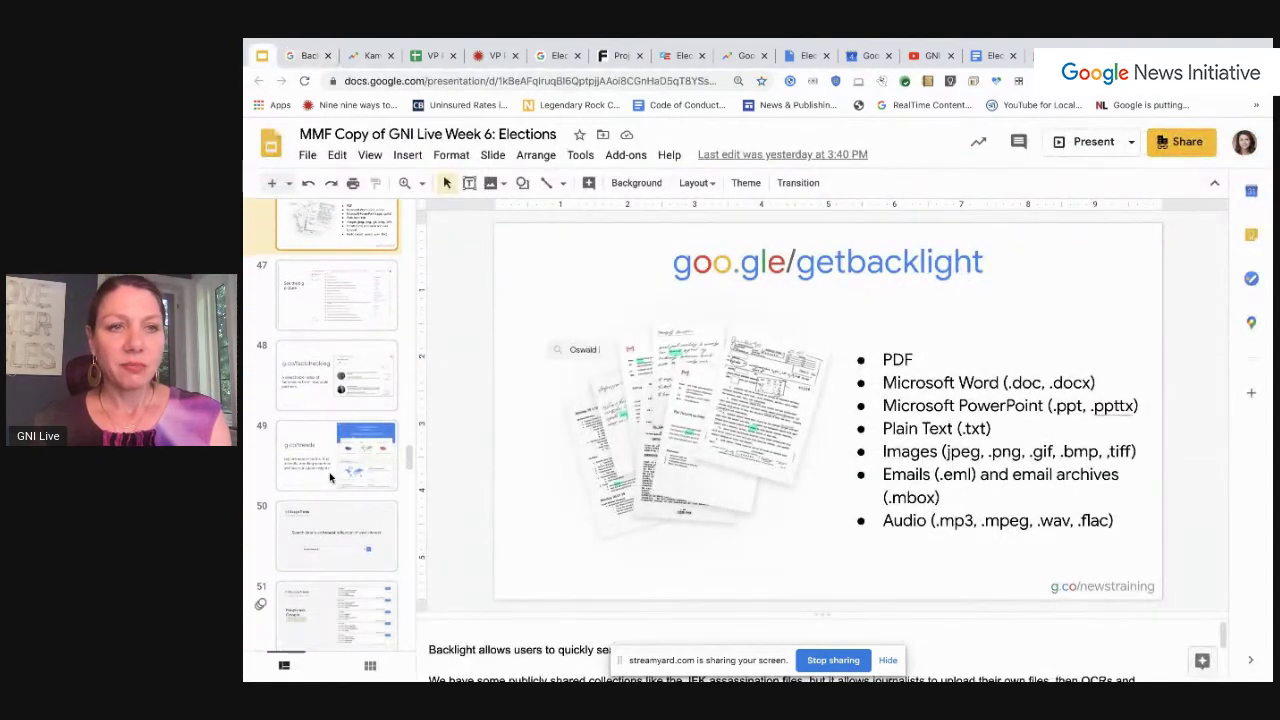
{"action": "left_click", "coordinate": [341, 381]}
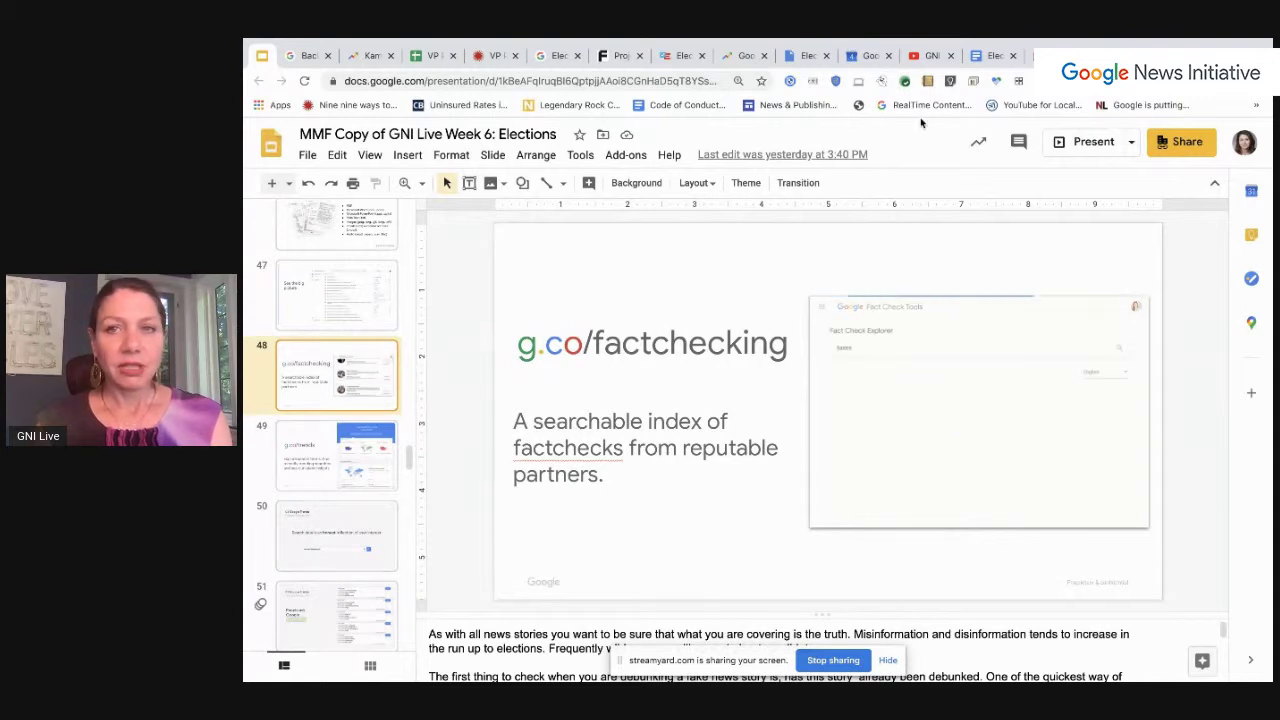
{"action": "left_click", "coordinate": [1080, 141]}
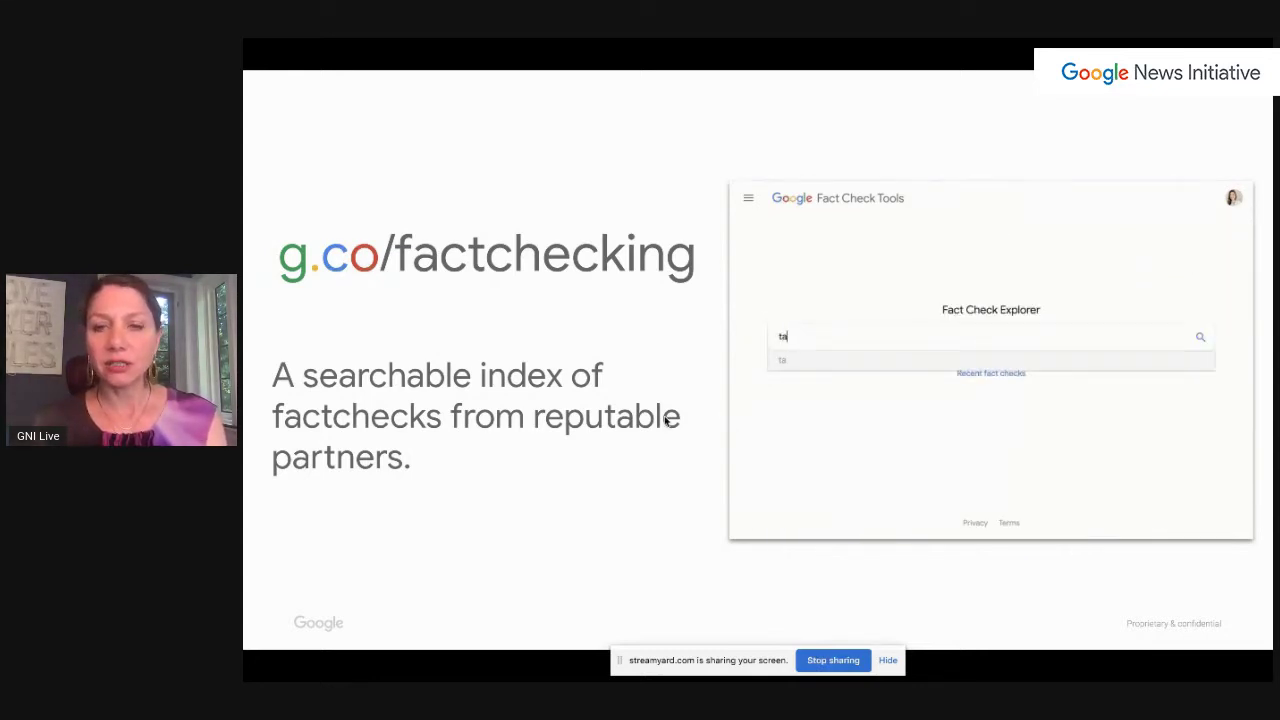
Step: Advance the slideshow through the Google Trends slides to the annotated comparison of coronavirus and protests, and end the presentation
{"action": "key", "text": "Right"}
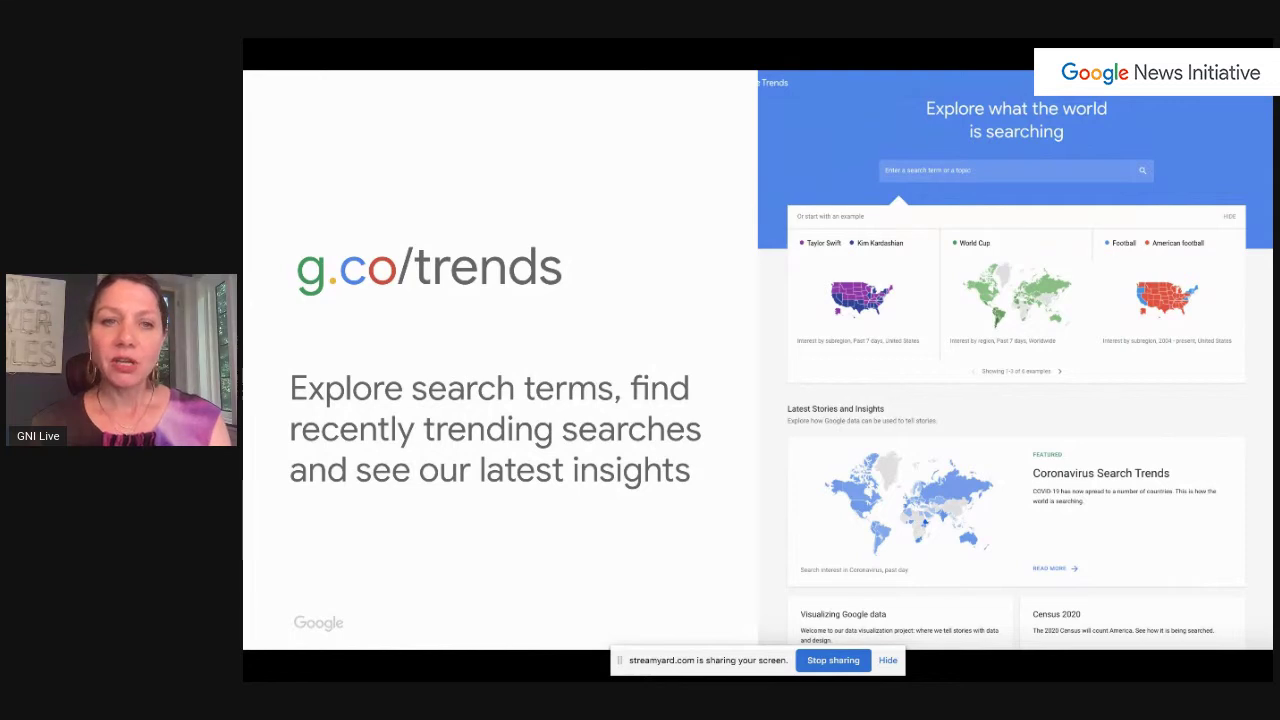
{"action": "key", "text": "Right"}
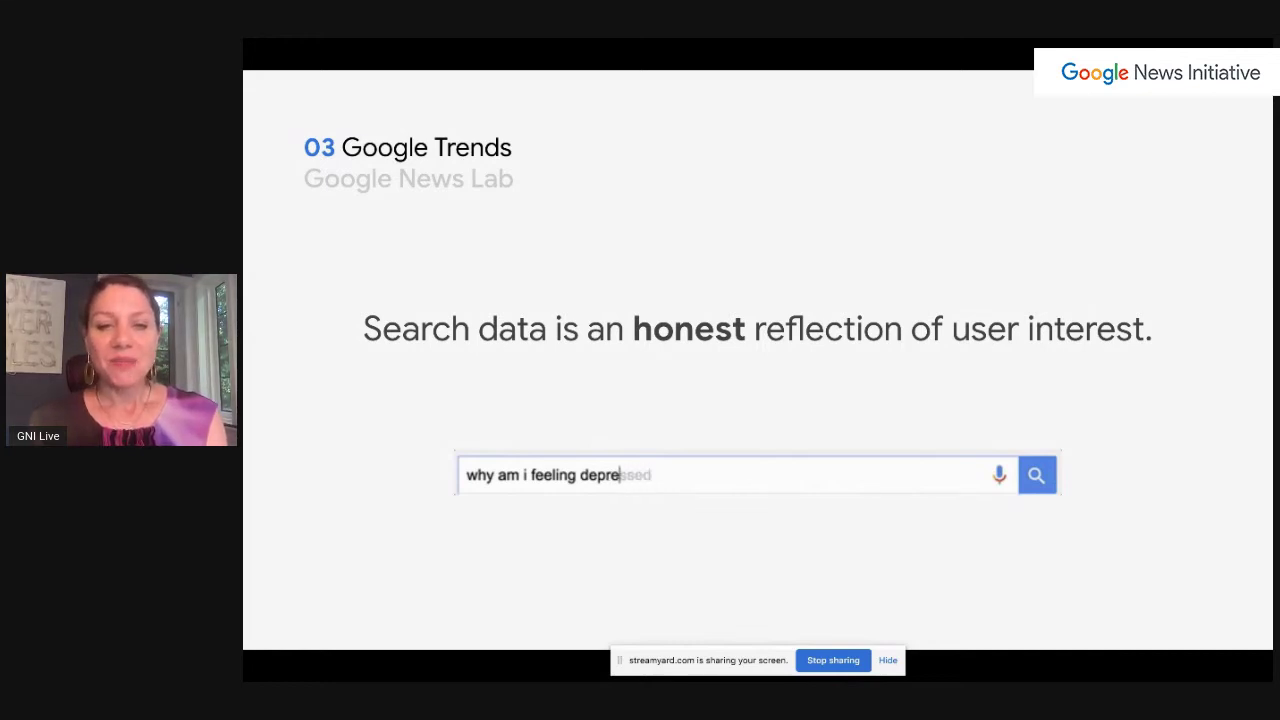
{"action": "key", "text": "Right"}
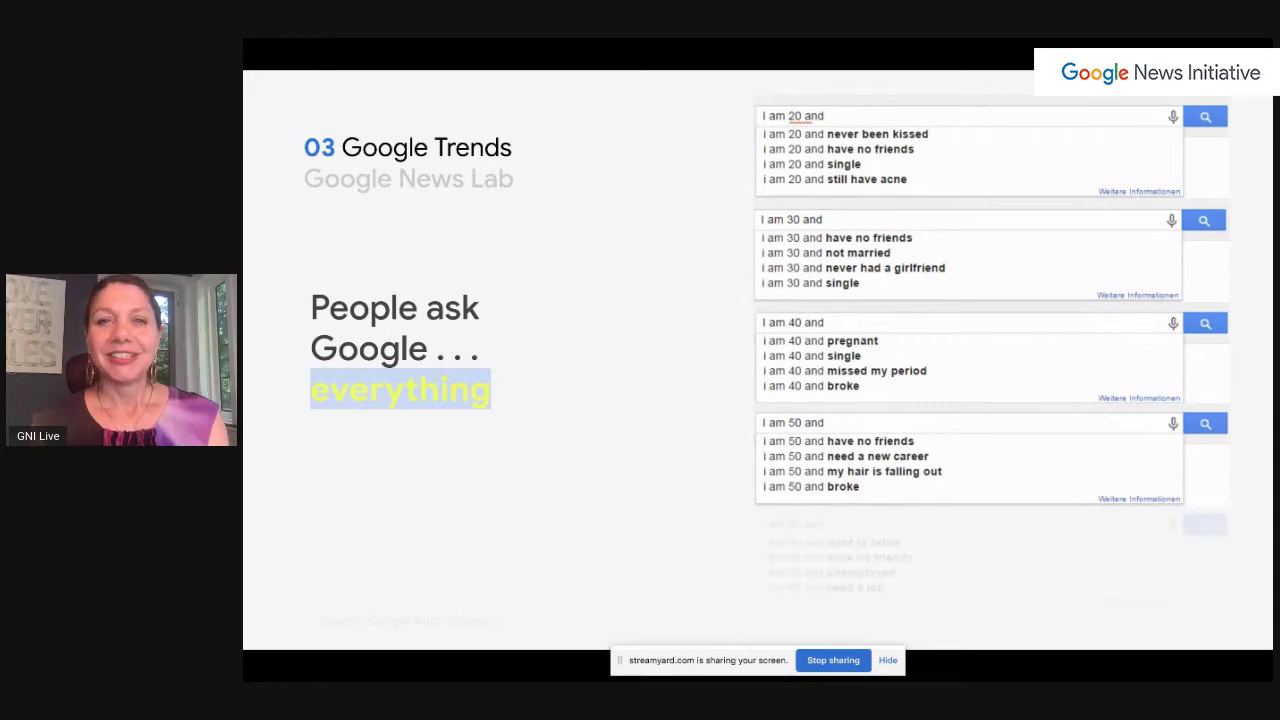
{"action": "key", "text": "Right"}
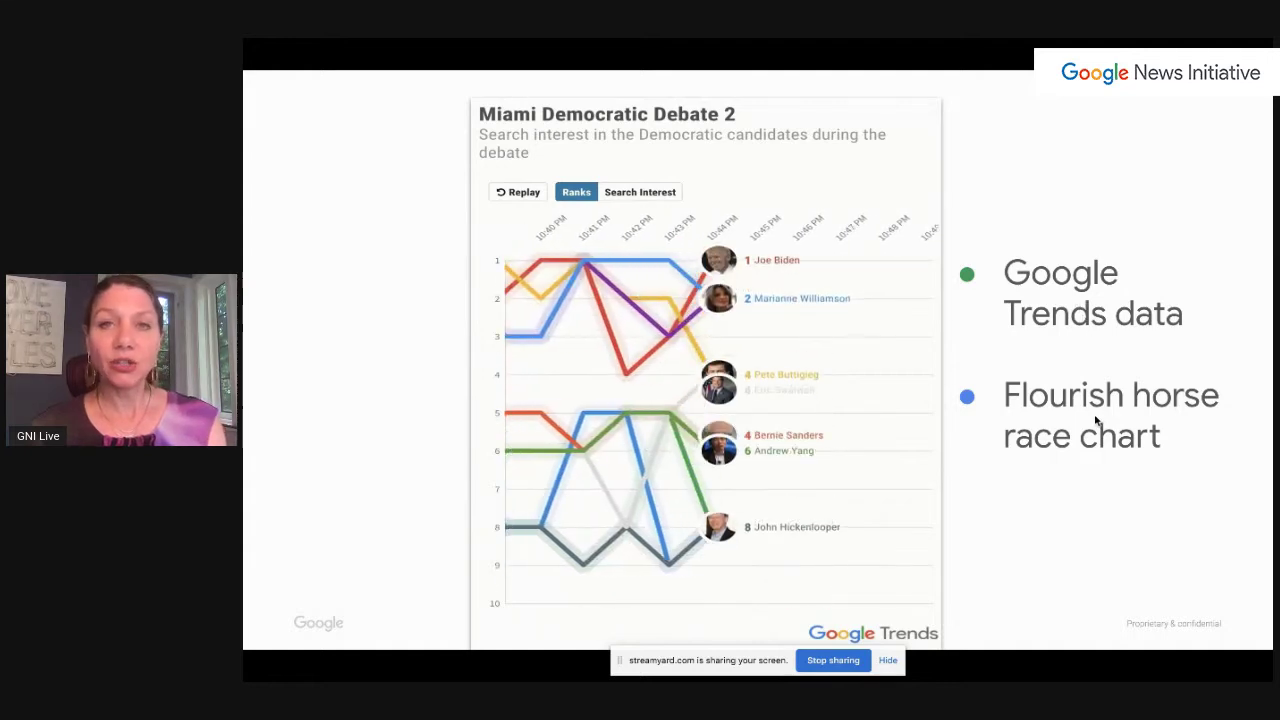
{"action": "key", "text": "Right"}
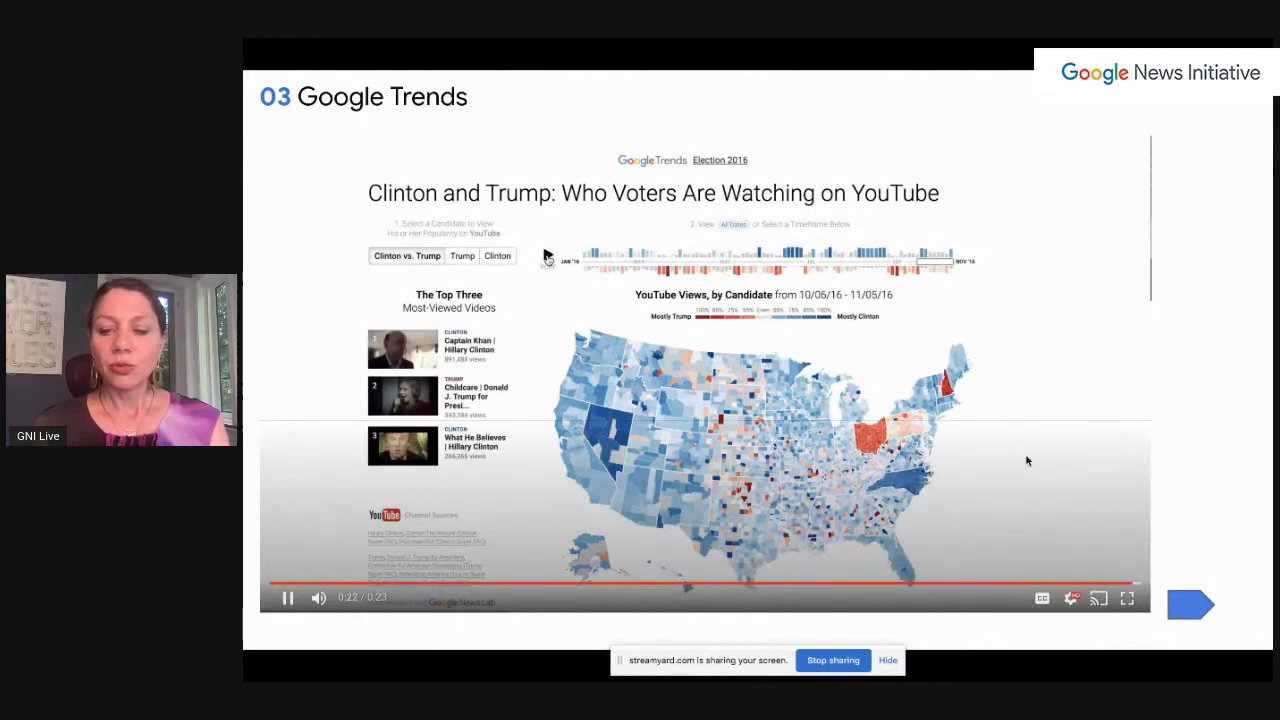
{"action": "key", "text": "Right"}
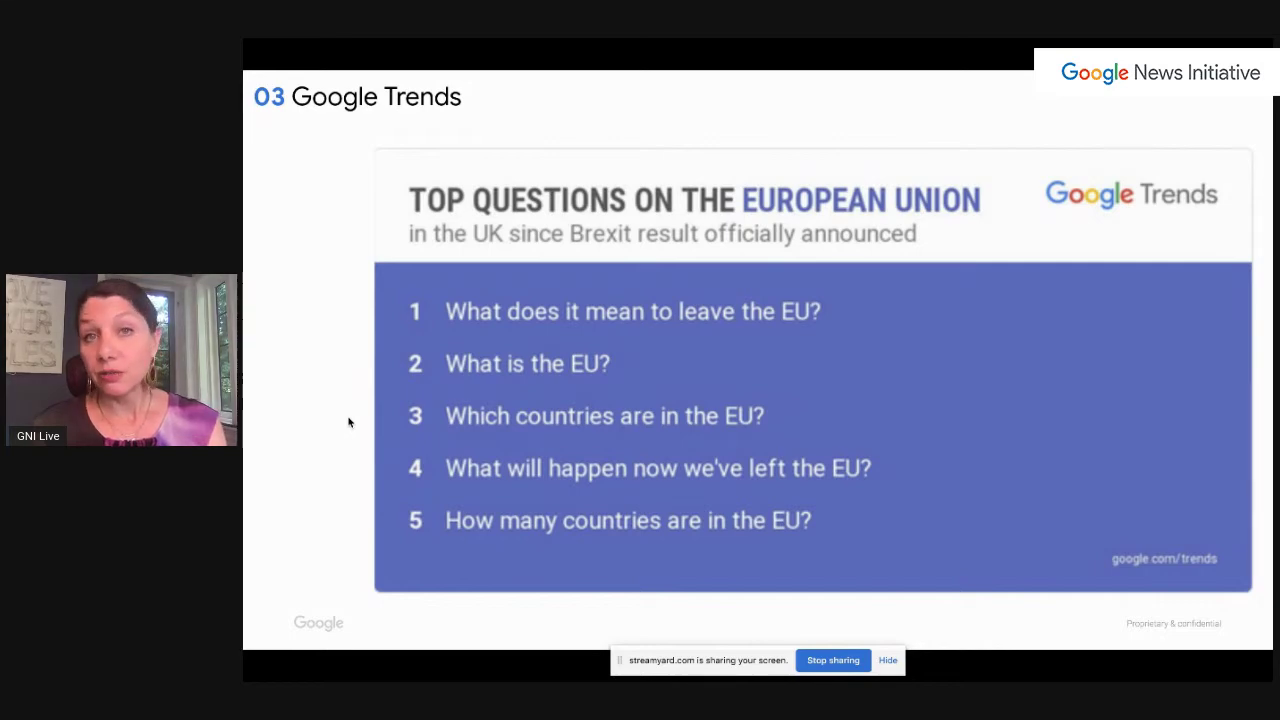
{"action": "key", "text": "Right"}
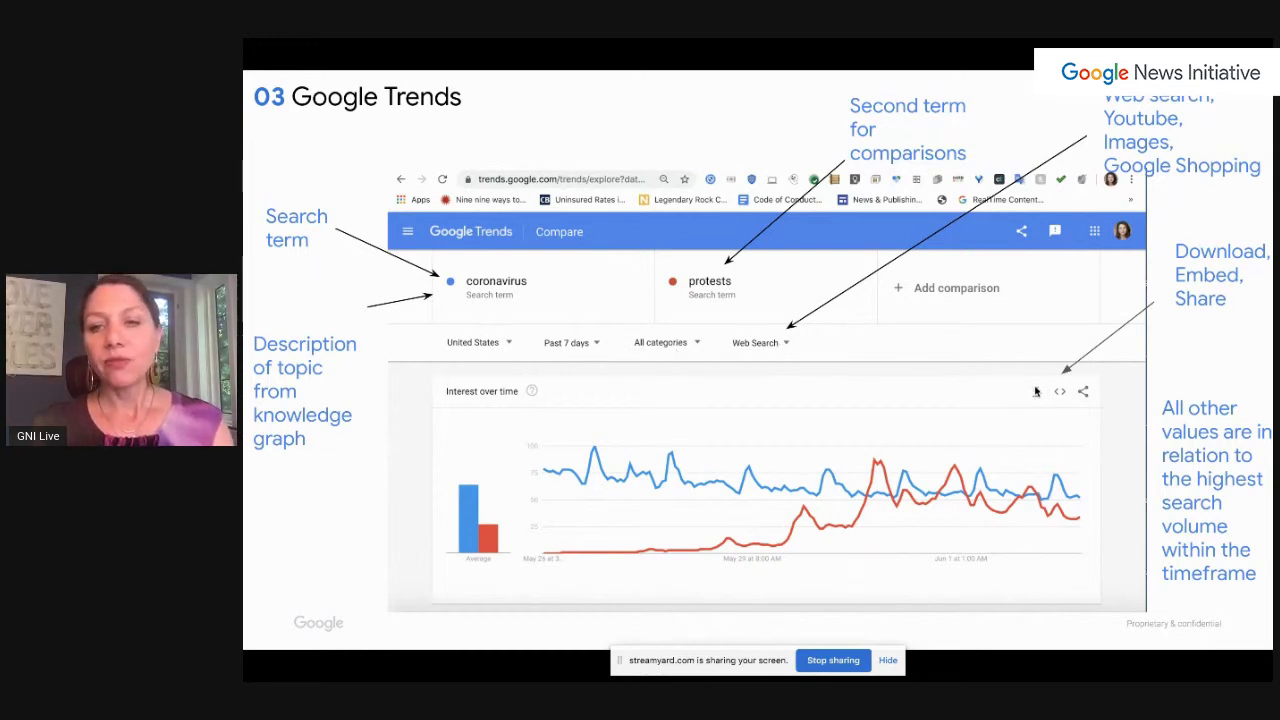
{"action": "key", "text": "Escape"}
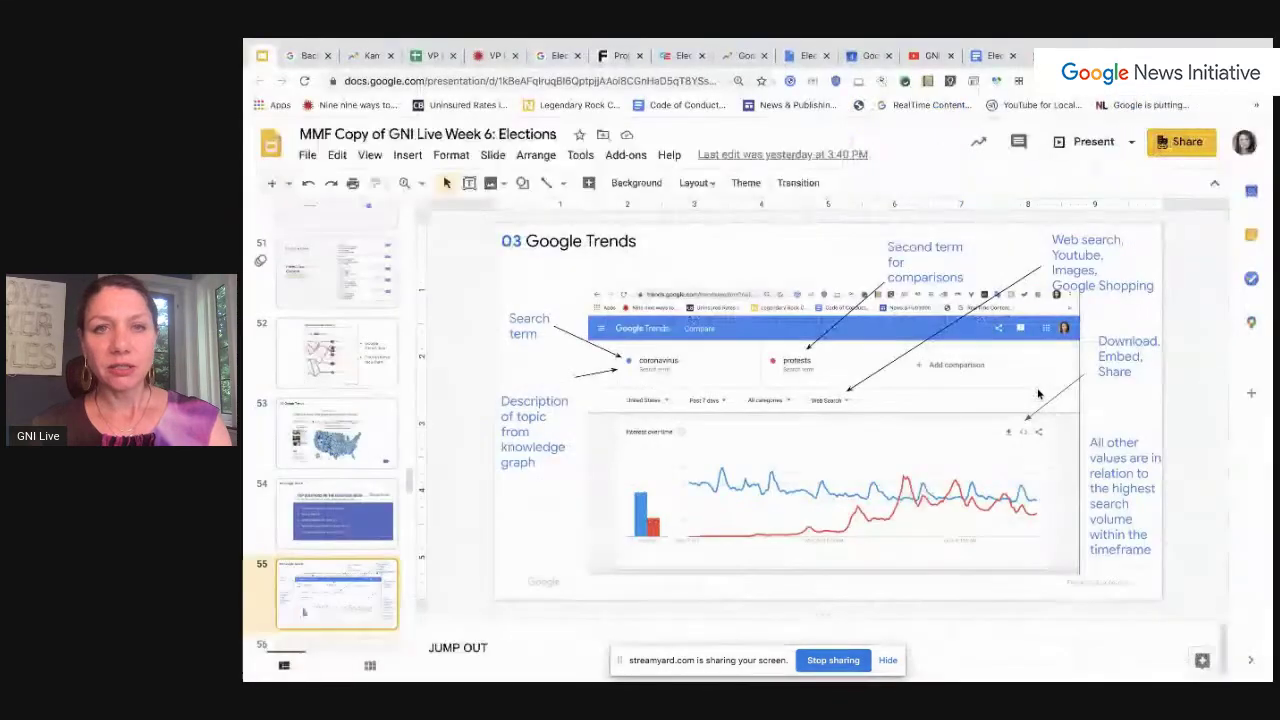
Step: Switch to the Google Trends comparison of five VP prospects and look through its subregion maps and related queries down to Gretchen Whitmer
{"action": "left_click", "coordinate": [370, 55]}
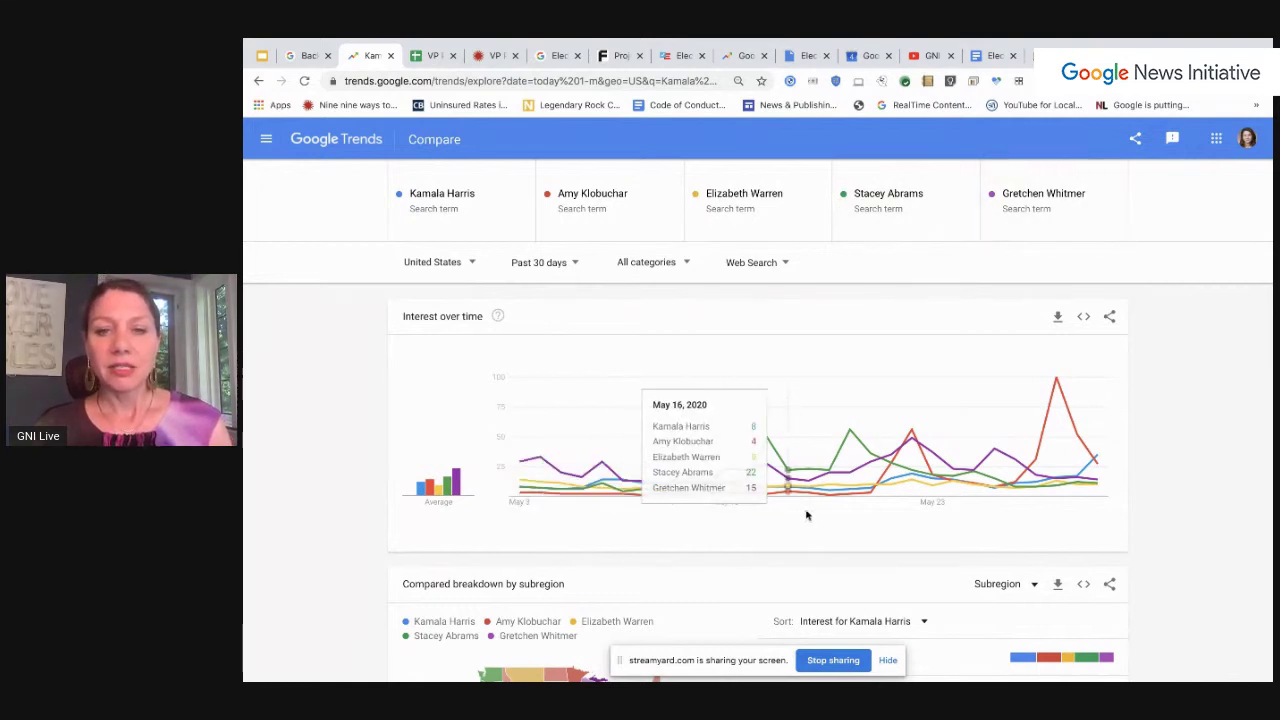
{"action": "scroll", "coordinate": [1108, 517], "scroll_direction": "down", "scroll_amount": 2}
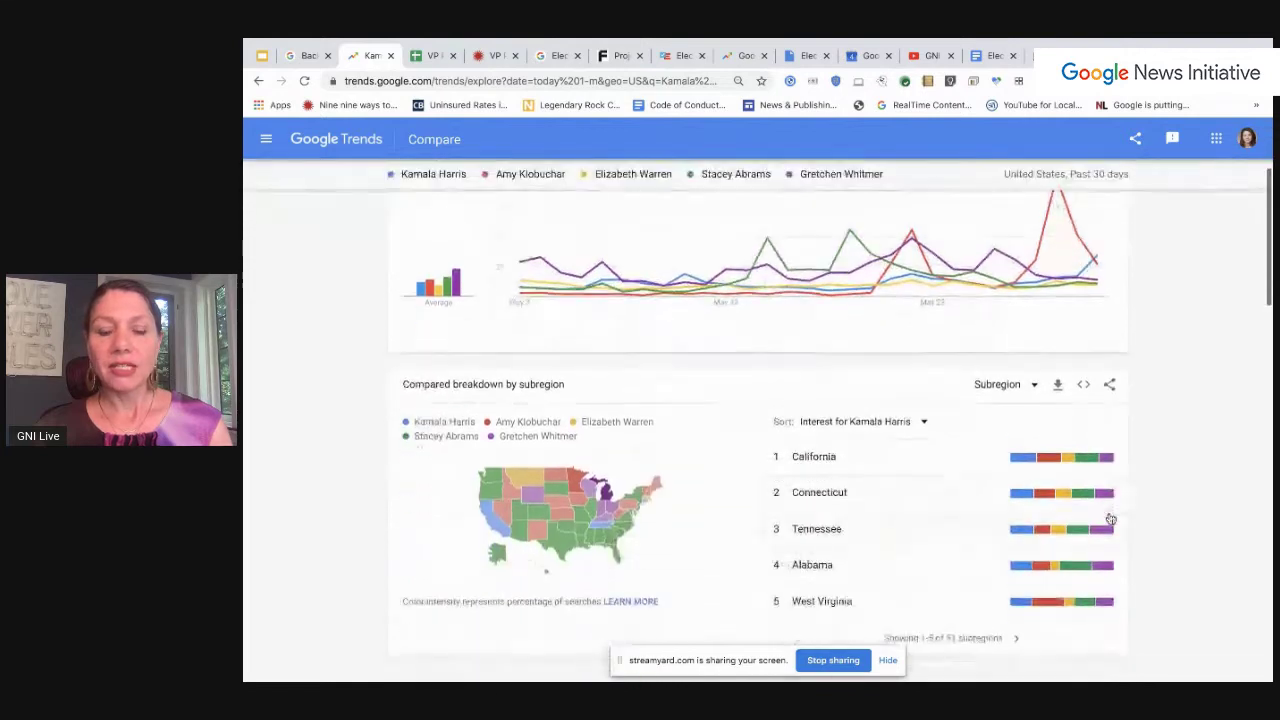
{"action": "scroll", "coordinate": [1108, 519], "scroll_direction": "down", "scroll_amount": 2}
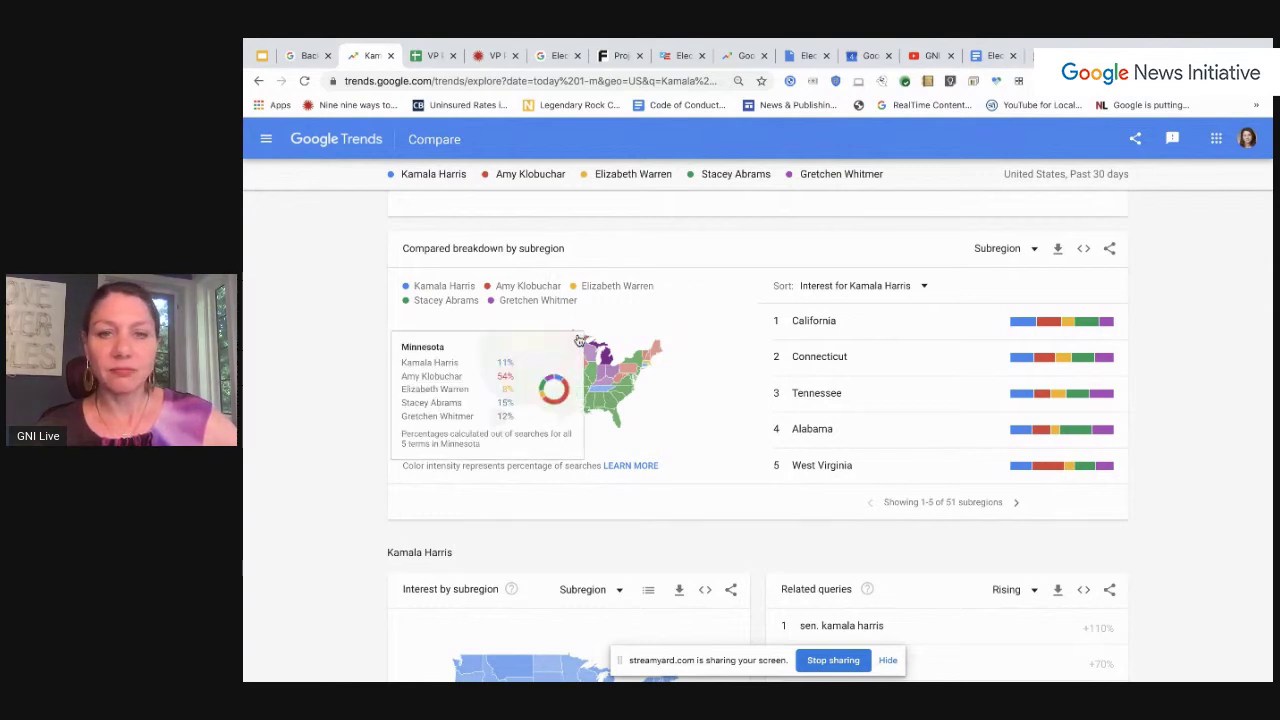
{"action": "scroll", "coordinate": [721, 424], "scroll_direction": "down", "scroll_amount": 4}
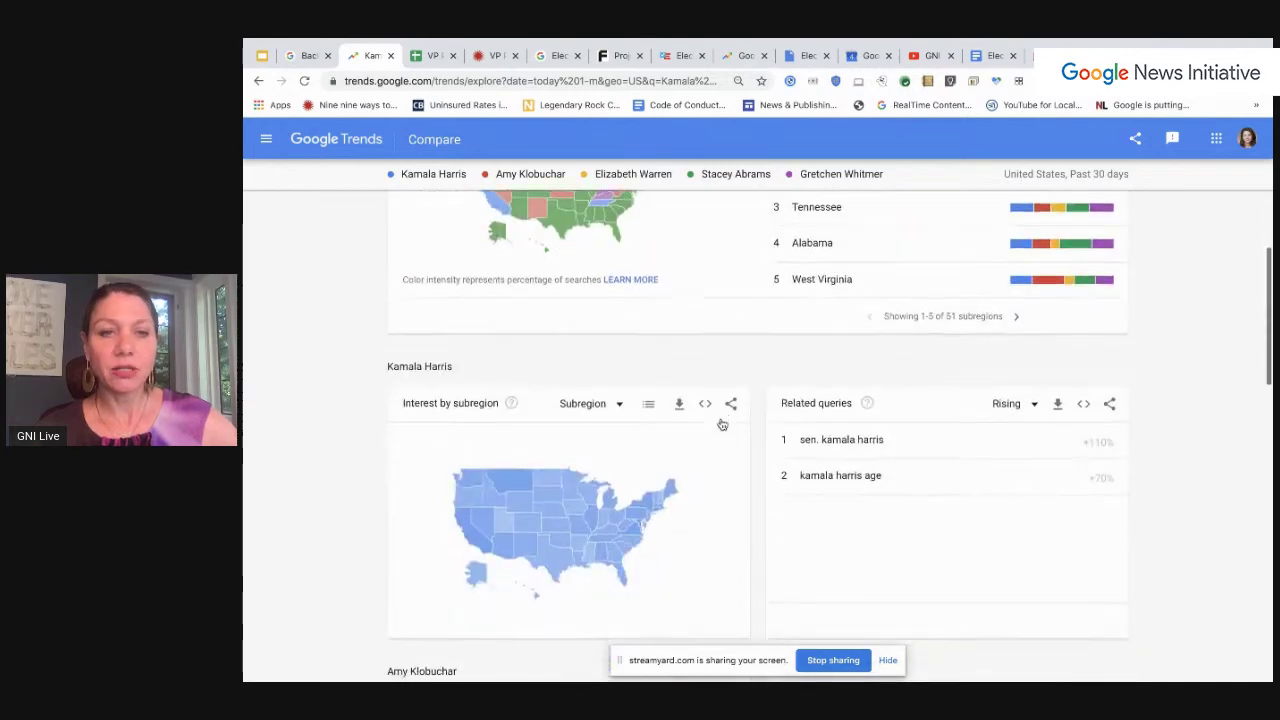
{"action": "scroll", "coordinate": [721, 424], "scroll_direction": "down", "scroll_amount": 7}
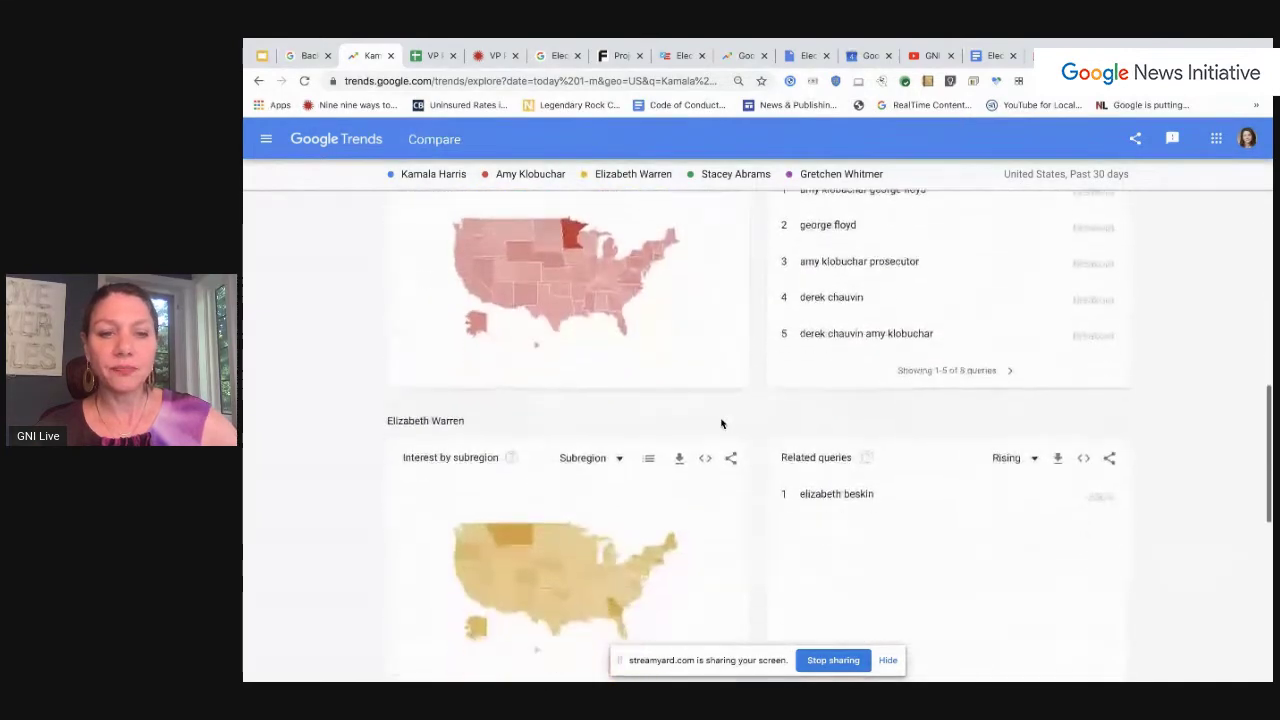
{"action": "scroll", "coordinate": [721, 424], "scroll_direction": "down", "scroll_amount": 3}
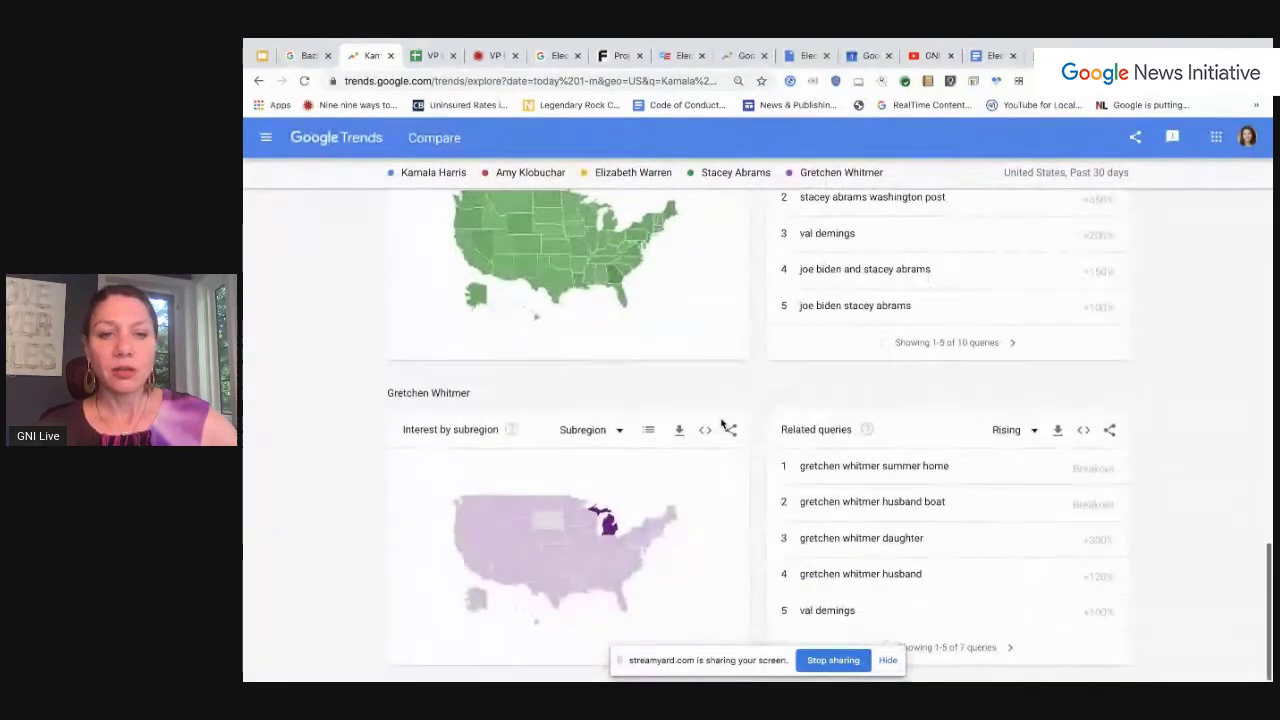
Step: Return to the compared breakdown by subregion and examine the candidates' search shares on the US map
{"action": "scroll", "coordinate": [721, 424], "scroll_direction": "up", "scroll_amount": 12}
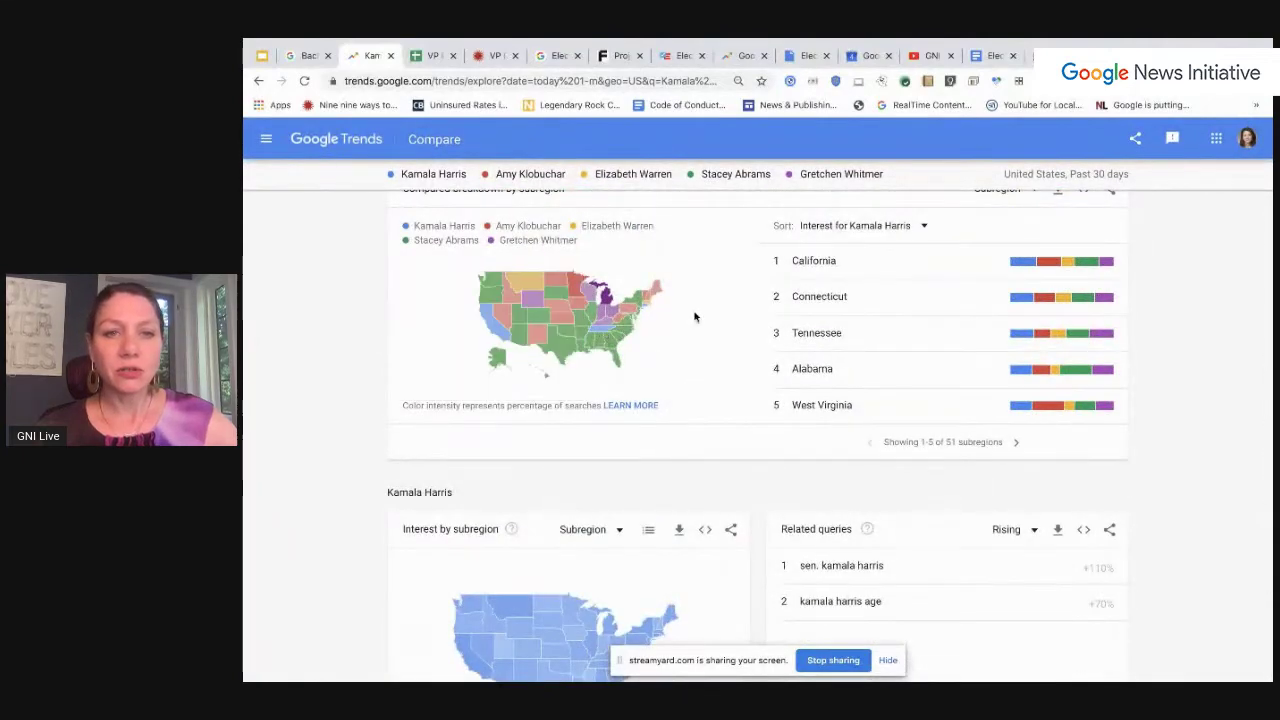
{"action": "mouse_move", "coordinate": [553, 352]}
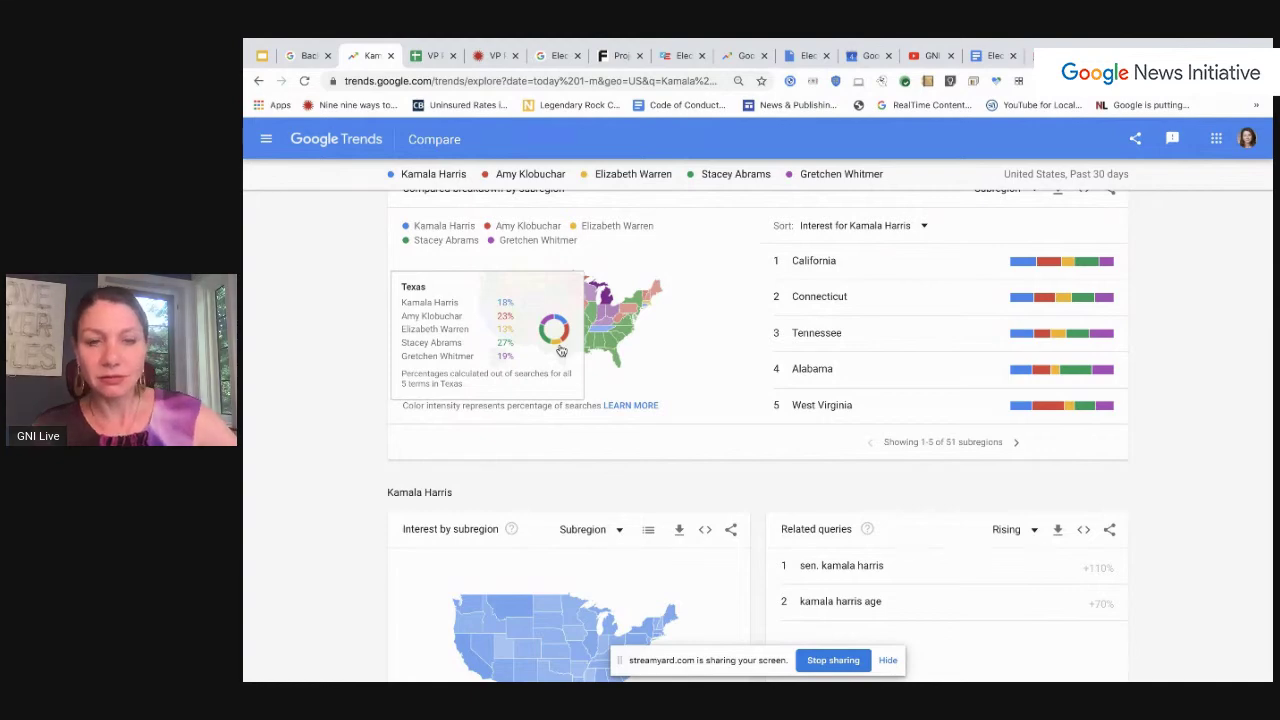
{"action": "scroll", "coordinate": [771, 277], "scroll_direction": "down", "scroll_amount": 1}
{"action": "scroll", "coordinate": [772, 277], "scroll_direction": "up", "scroll_amount": 5}
{"action": "scroll", "coordinate": [771, 277], "scroll_direction": "down", "scroll_amount": 4}
{"action": "scroll", "coordinate": [771, 277], "scroll_direction": "up", "scroll_amount": 1}
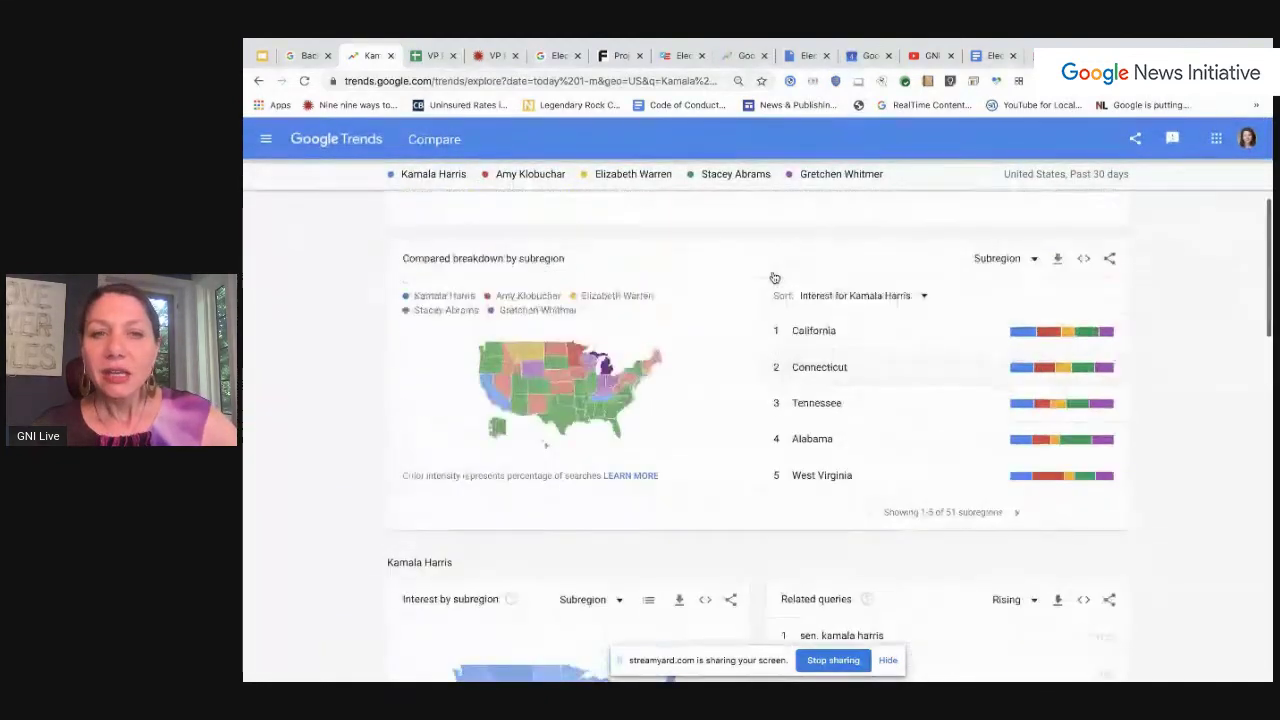
Step: View the sharing options for the Interest over time chart, dismiss them, and download the chart's data as a CSV file
{"action": "scroll", "coordinate": [1087, 258], "scroll_direction": "up", "scroll_amount": 4}
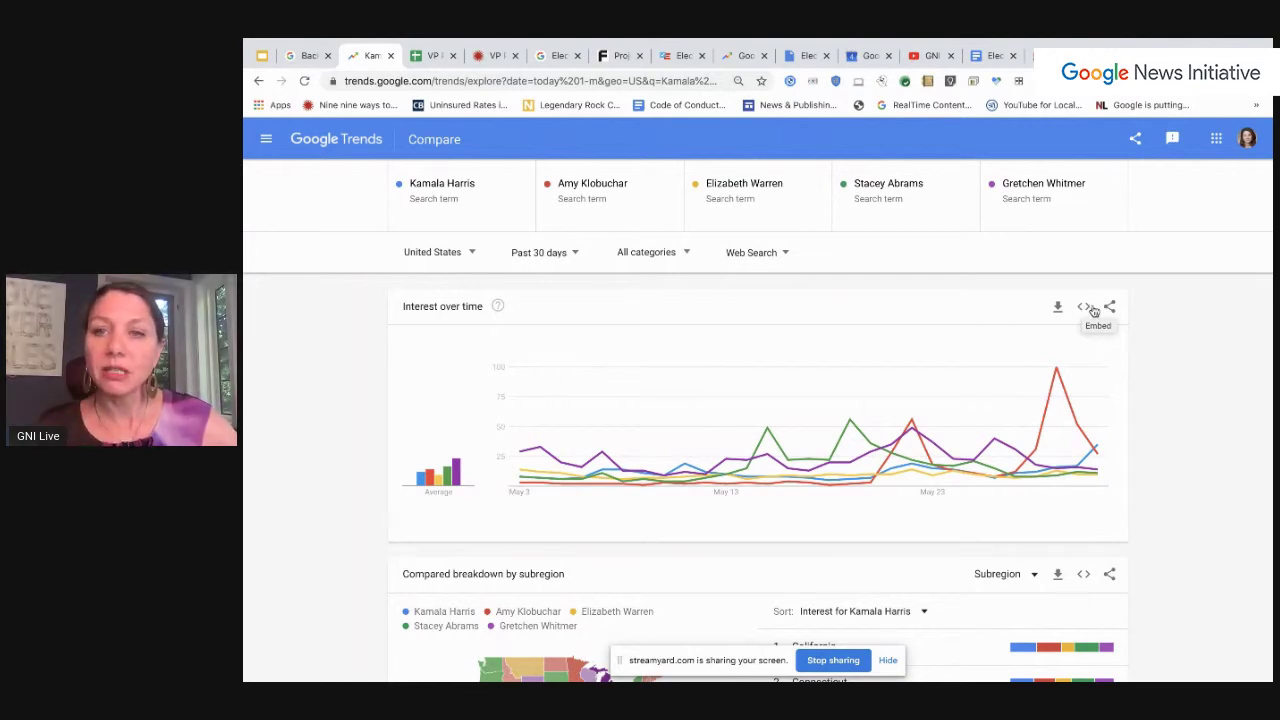
{"action": "left_click", "coordinate": [1110, 306]}
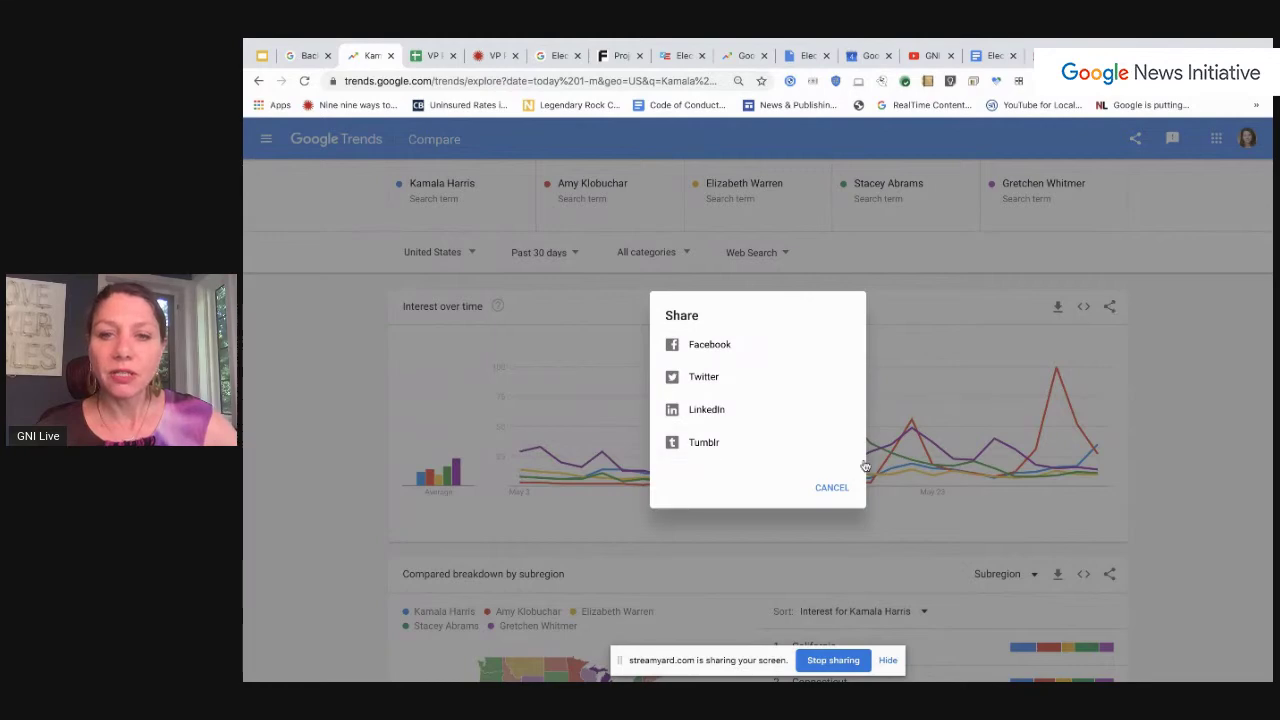
{"action": "left_click", "coordinate": [830, 488]}
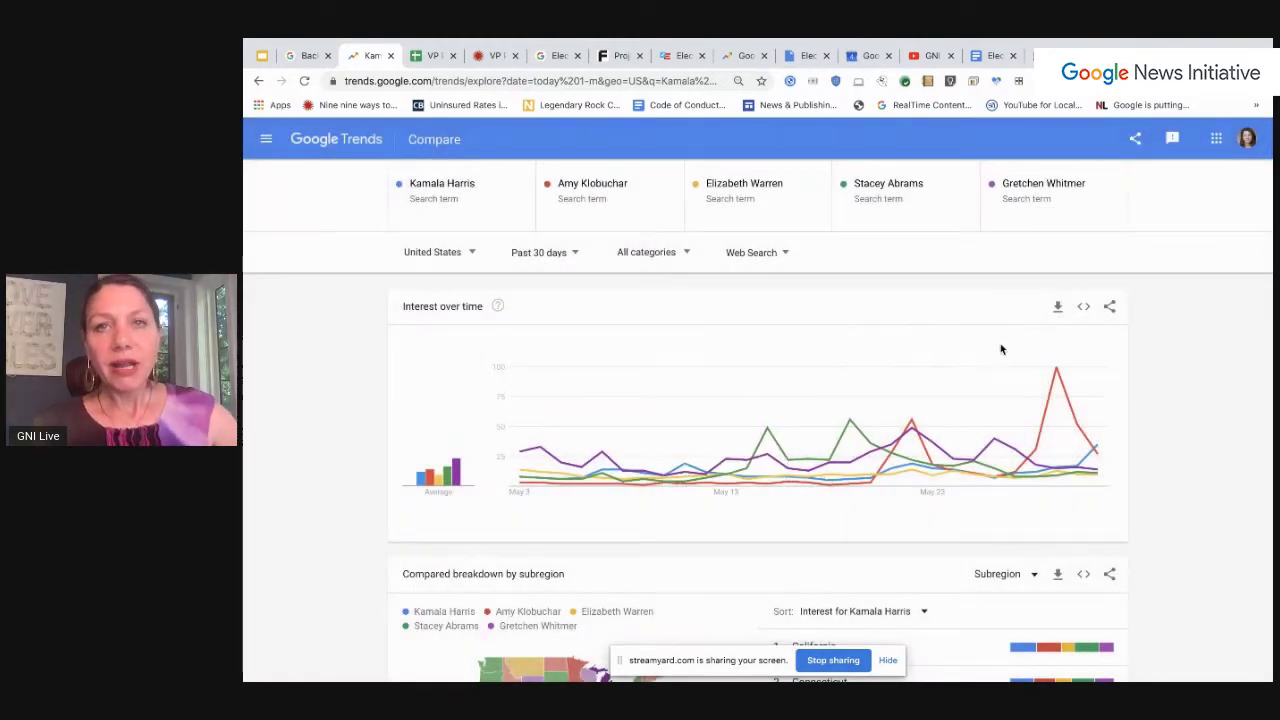
{"action": "left_click", "coordinate": [1059, 308]}
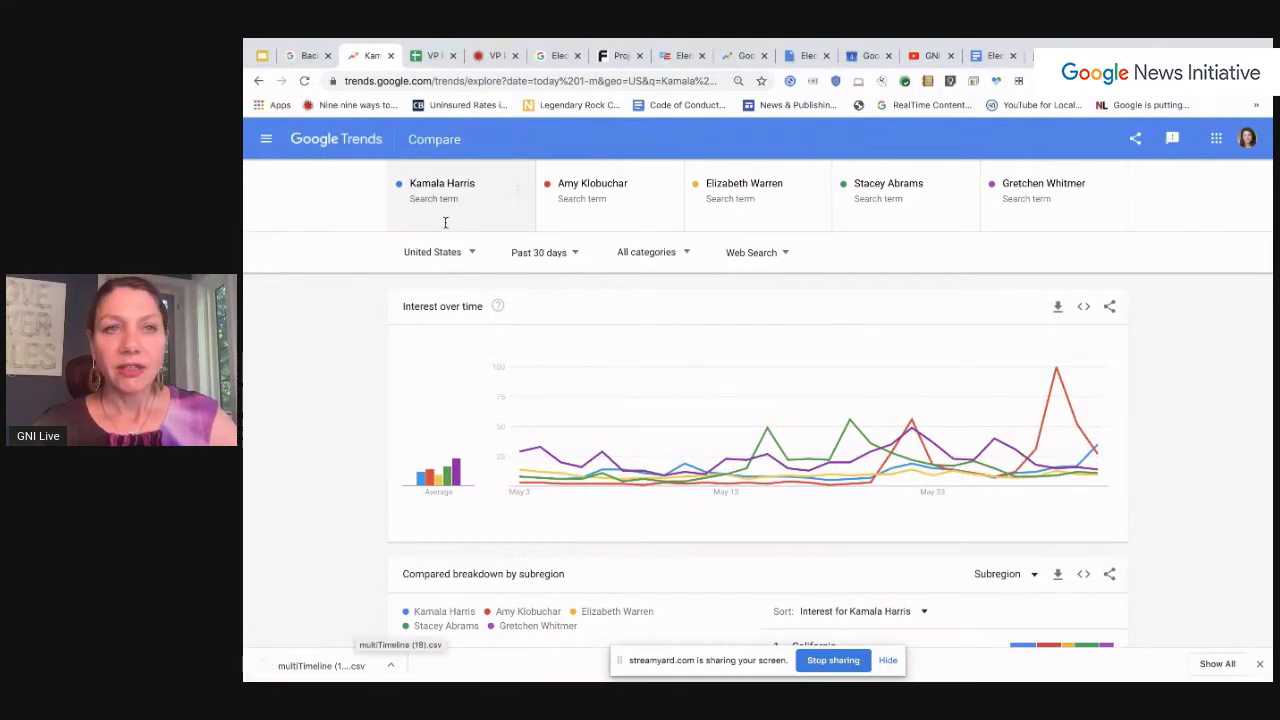
Step: View the VP Prospects 5/28 spreadsheet, and open Flourish in a new browser tab and sign in to reach the projects page
{"action": "left_click", "coordinate": [428, 56]}
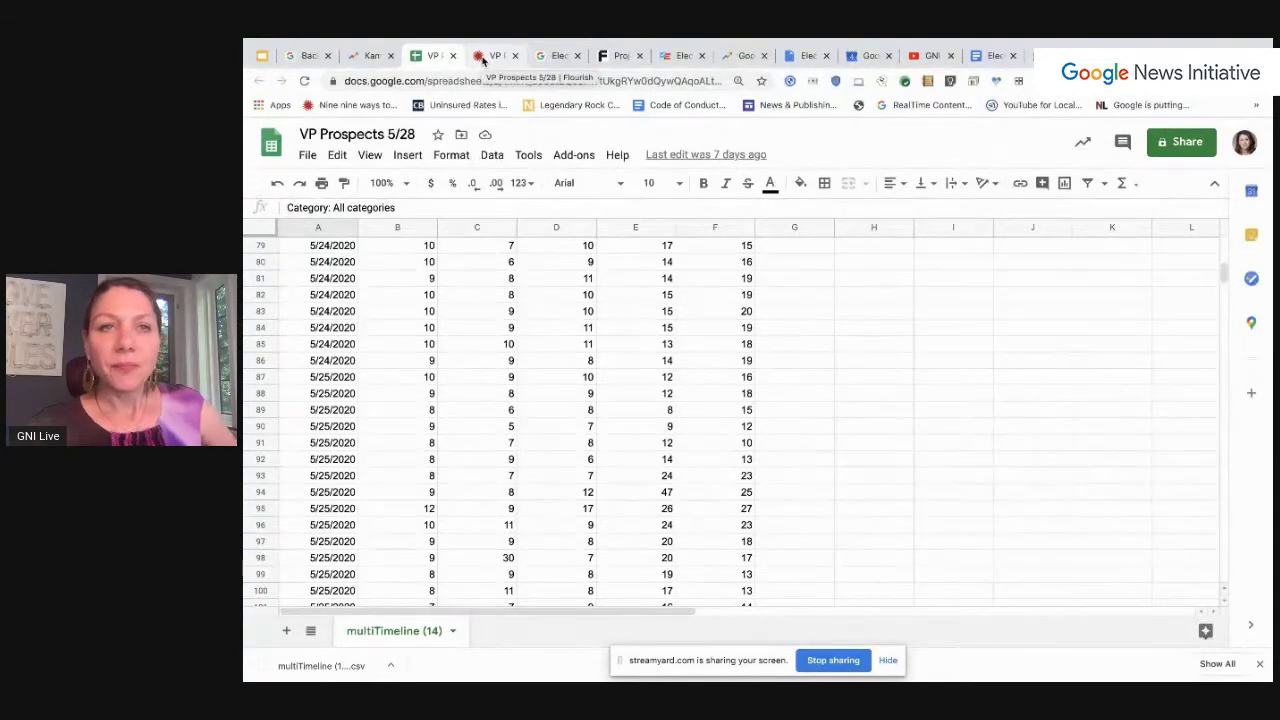
{"action": "key", "text": "ctrl+t"}
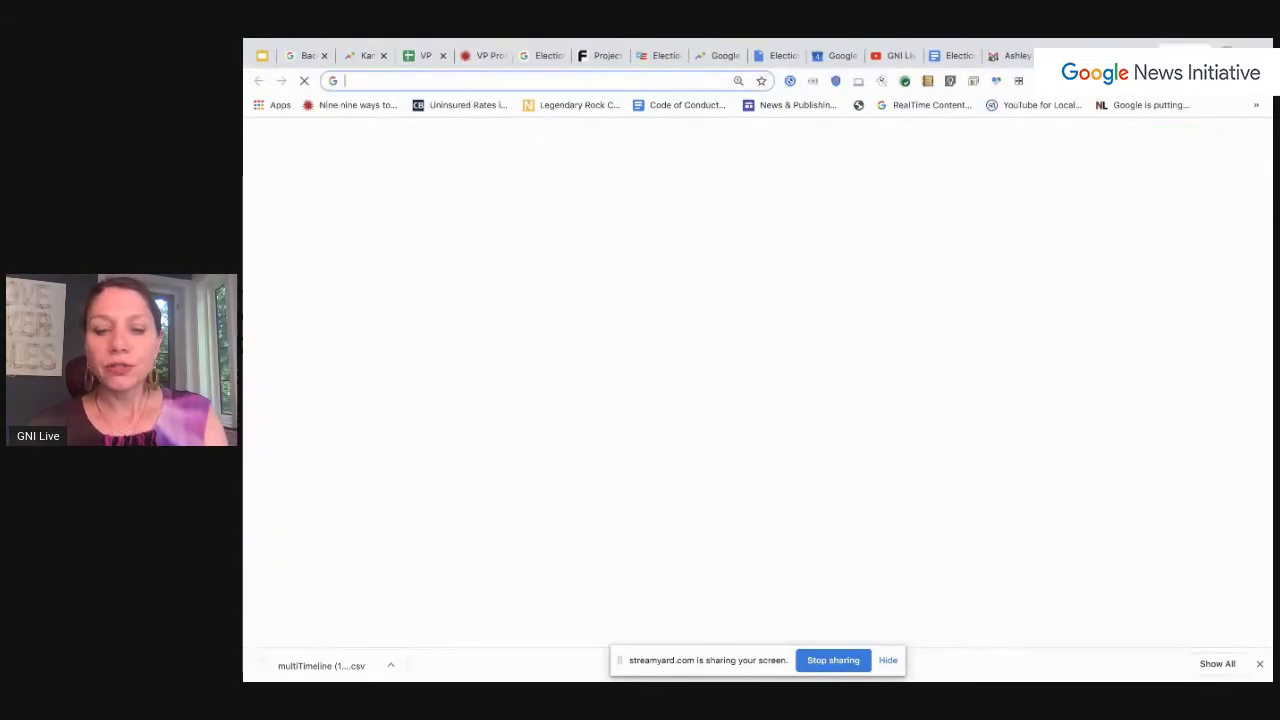
{"action": "type", "text": "flou"}
{"action": "key", "text": "Return"}
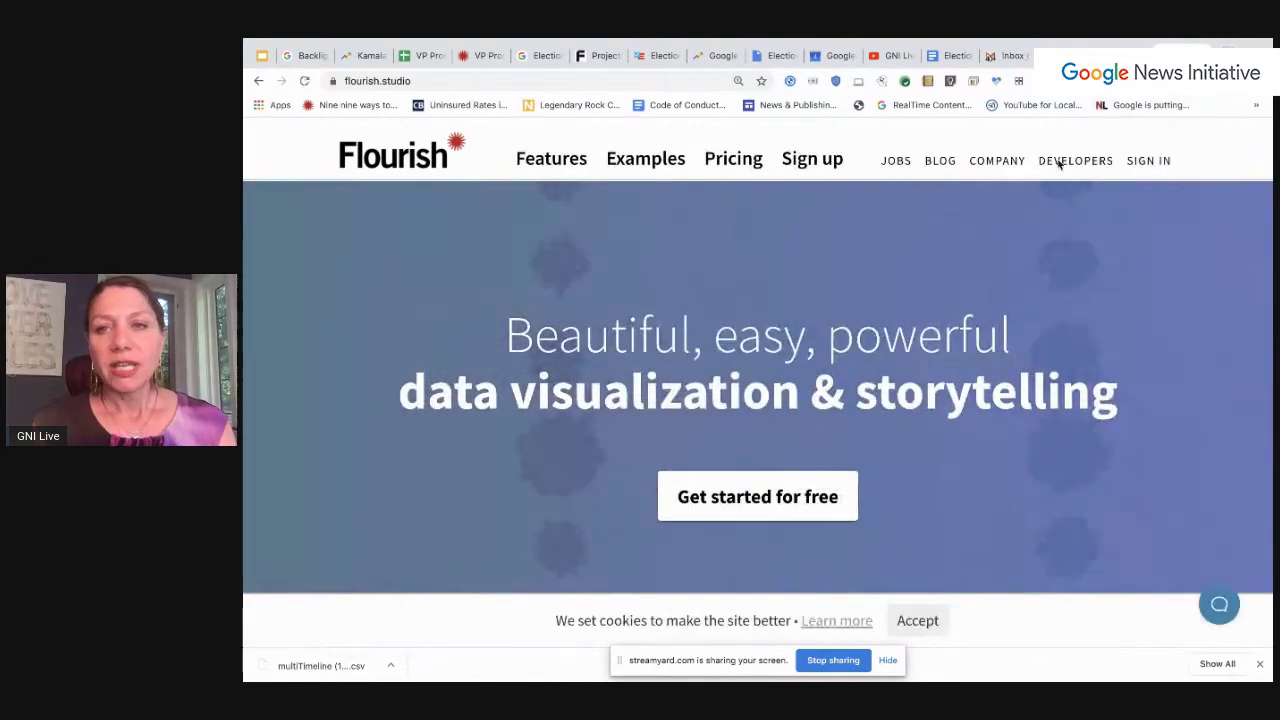
{"action": "left_click", "coordinate": [1150, 163]}
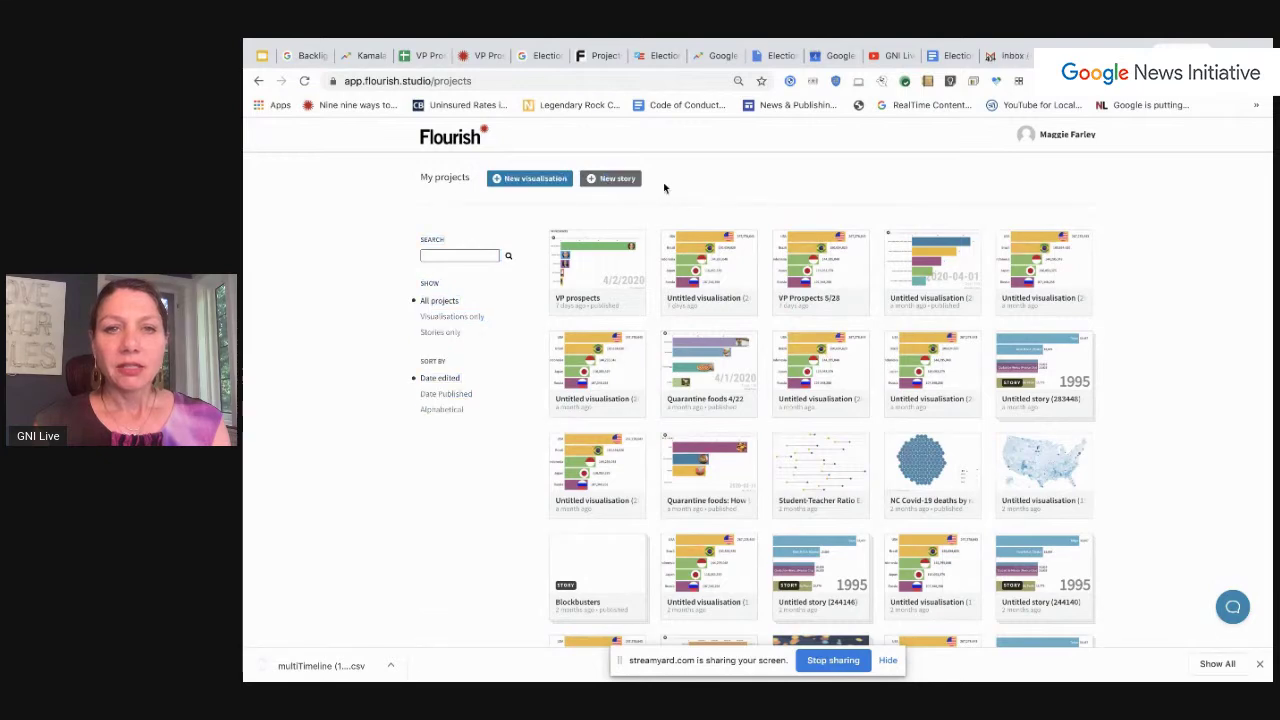
Step: Start a new visualisation, look through the template gallery, and choose the Bar chart race starting point
{"action": "left_click", "coordinate": [530, 178]}
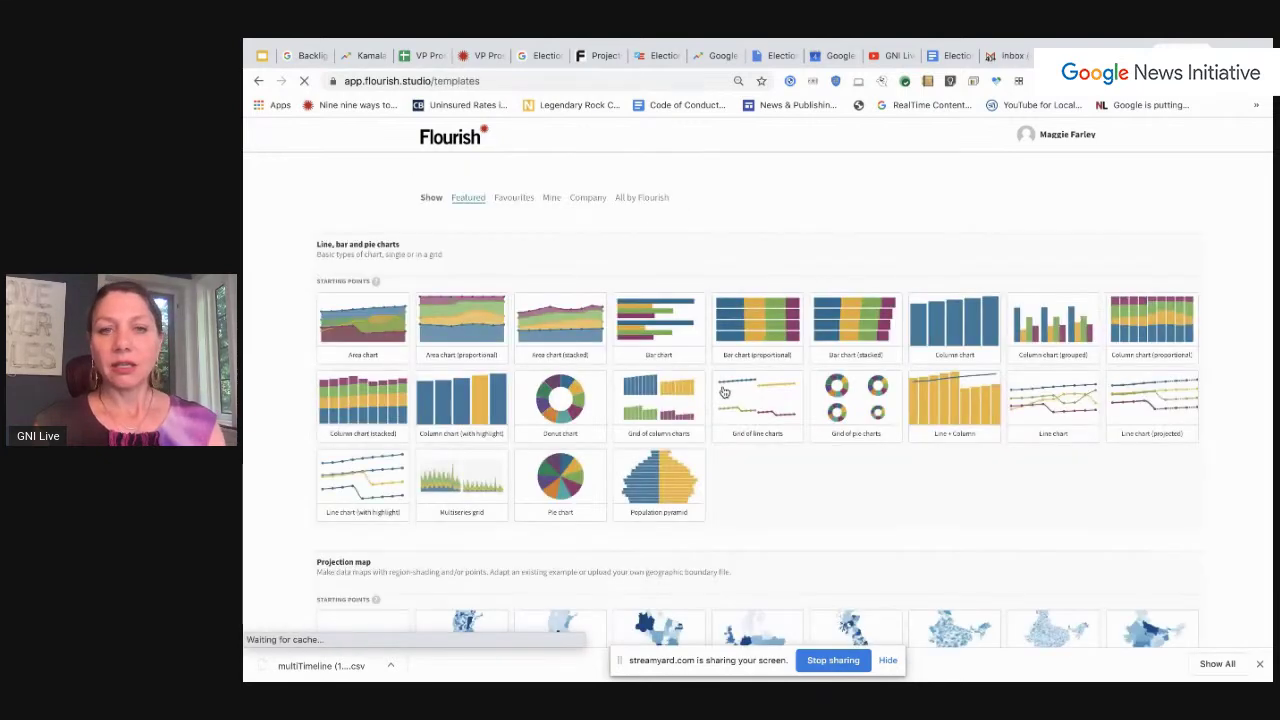
{"action": "scroll", "coordinate": [724, 392], "scroll_direction": "down", "scroll_amount": 3}
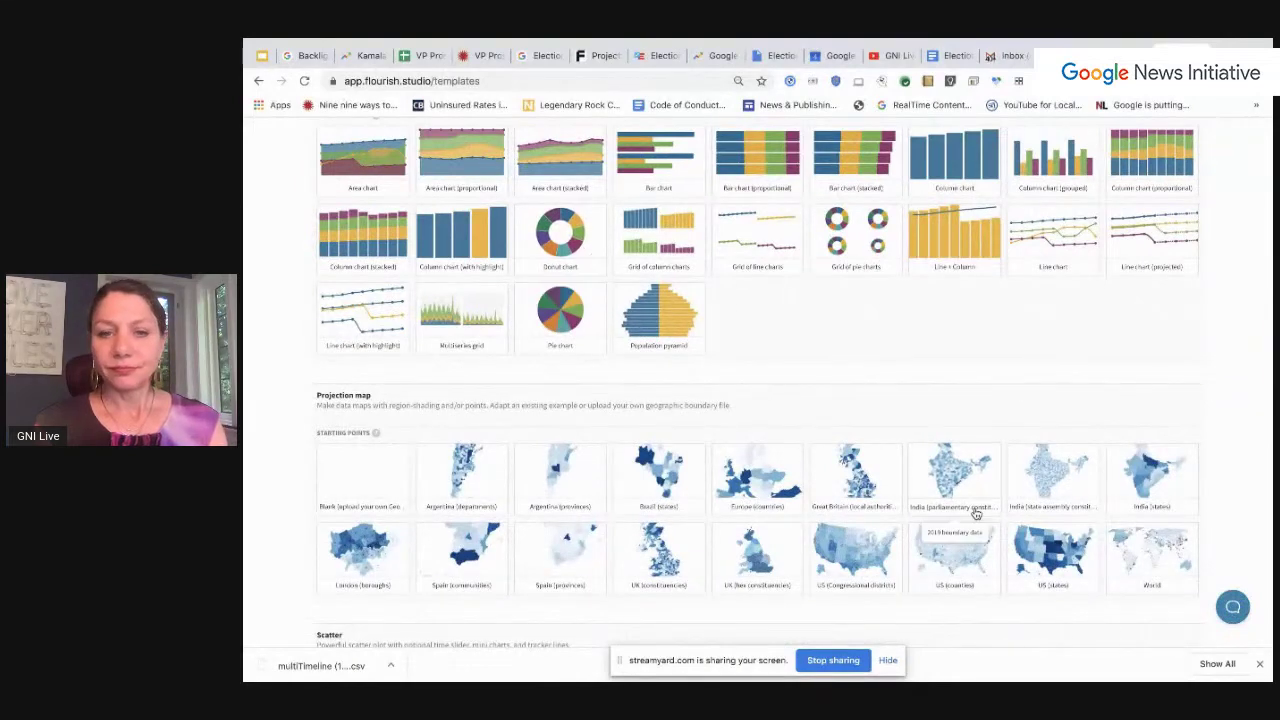
{"action": "scroll", "coordinate": [976, 513], "scroll_direction": "down", "scroll_amount": 3}
{"action": "scroll", "coordinate": [976, 476], "scroll_direction": "down", "scroll_amount": 3}
{"action": "scroll", "coordinate": [976, 476], "scroll_direction": "down", "scroll_amount": 2}
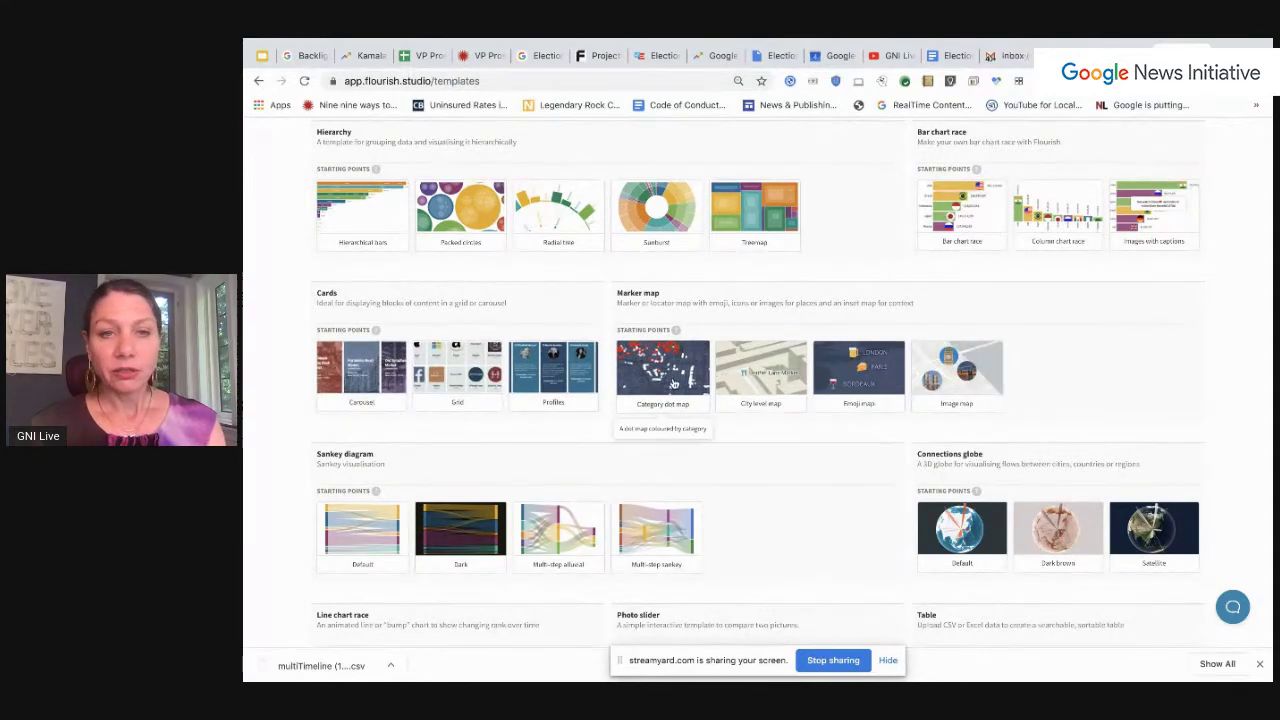
{"action": "scroll", "coordinate": [826, 558], "scroll_direction": "down", "scroll_amount": 3}
{"action": "scroll", "coordinate": [826, 558], "scroll_direction": "down", "scroll_amount": 3}
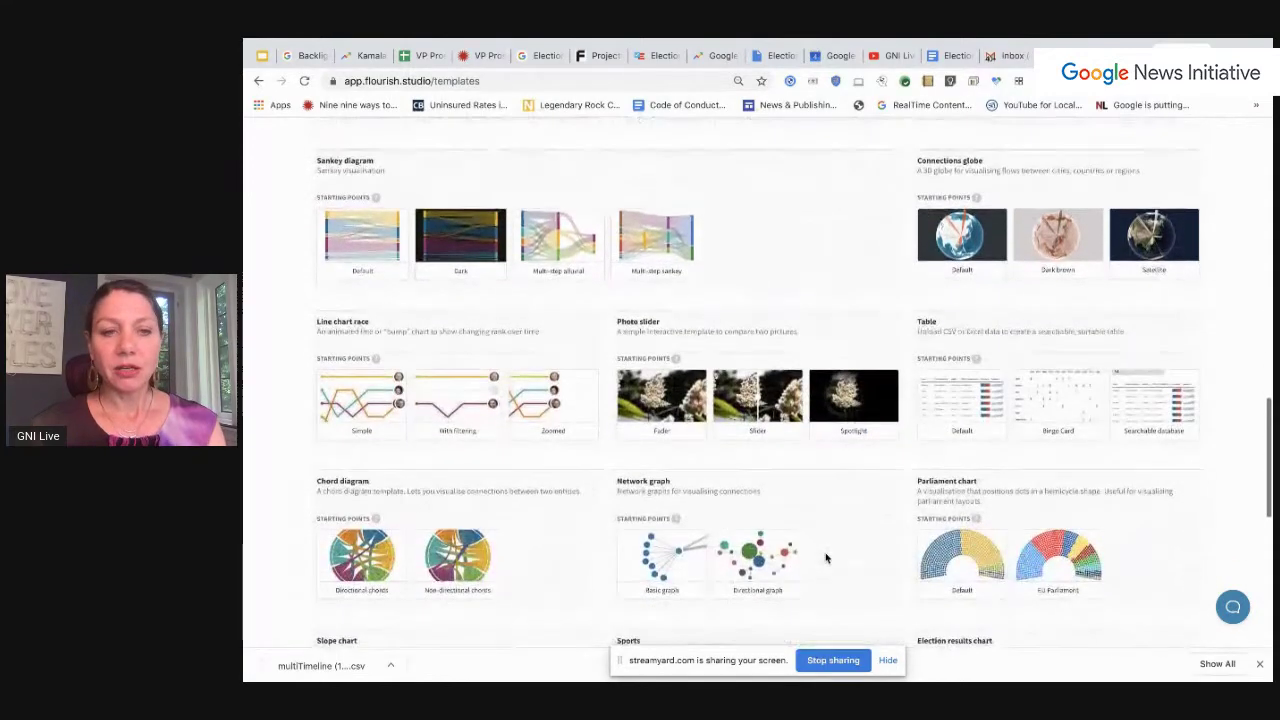
{"action": "scroll", "coordinate": [826, 558], "scroll_direction": "down", "scroll_amount": 5}
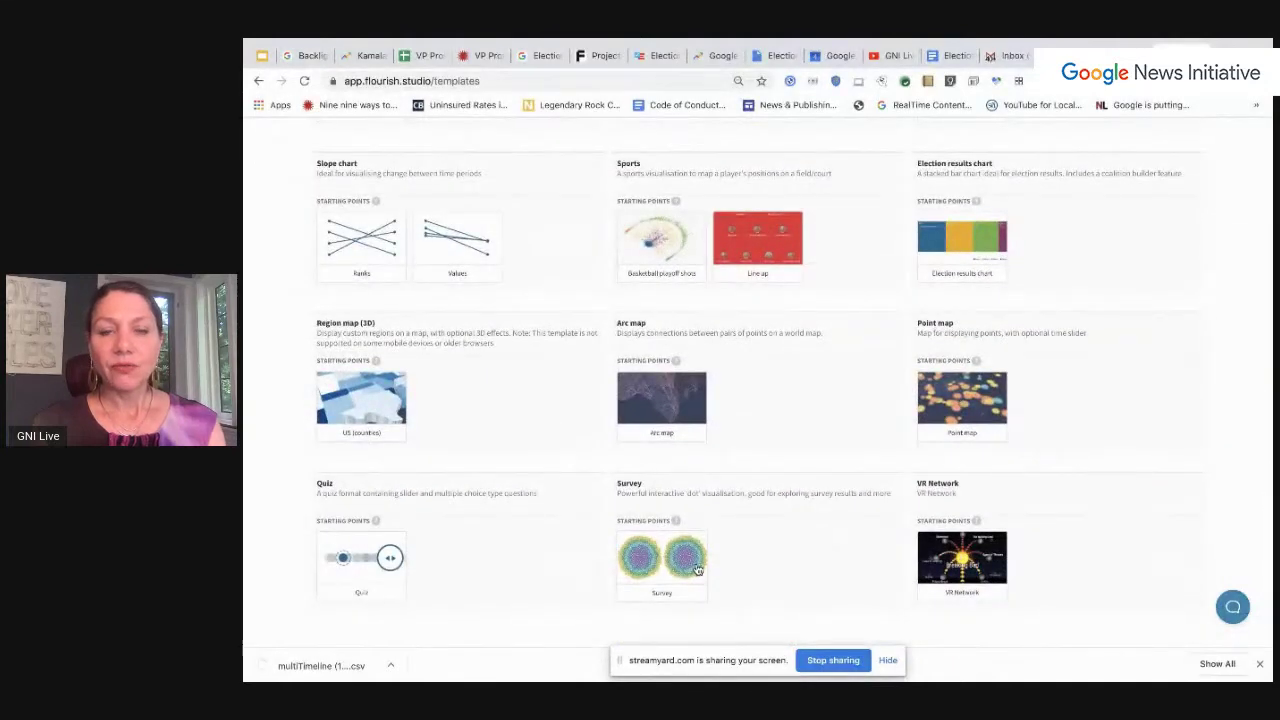
{"action": "scroll", "coordinate": [805, 434], "scroll_direction": "up", "scroll_amount": 5}
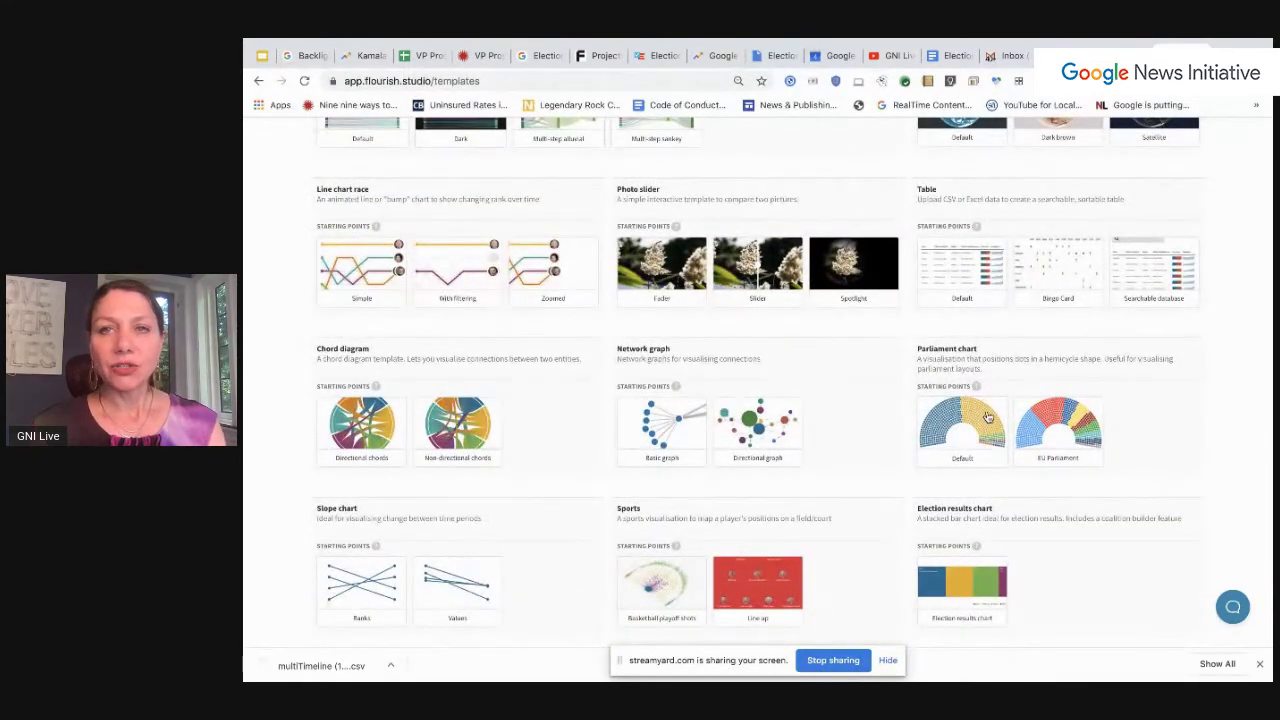
{"action": "scroll", "coordinate": [751, 257], "scroll_direction": "up", "scroll_amount": 10}
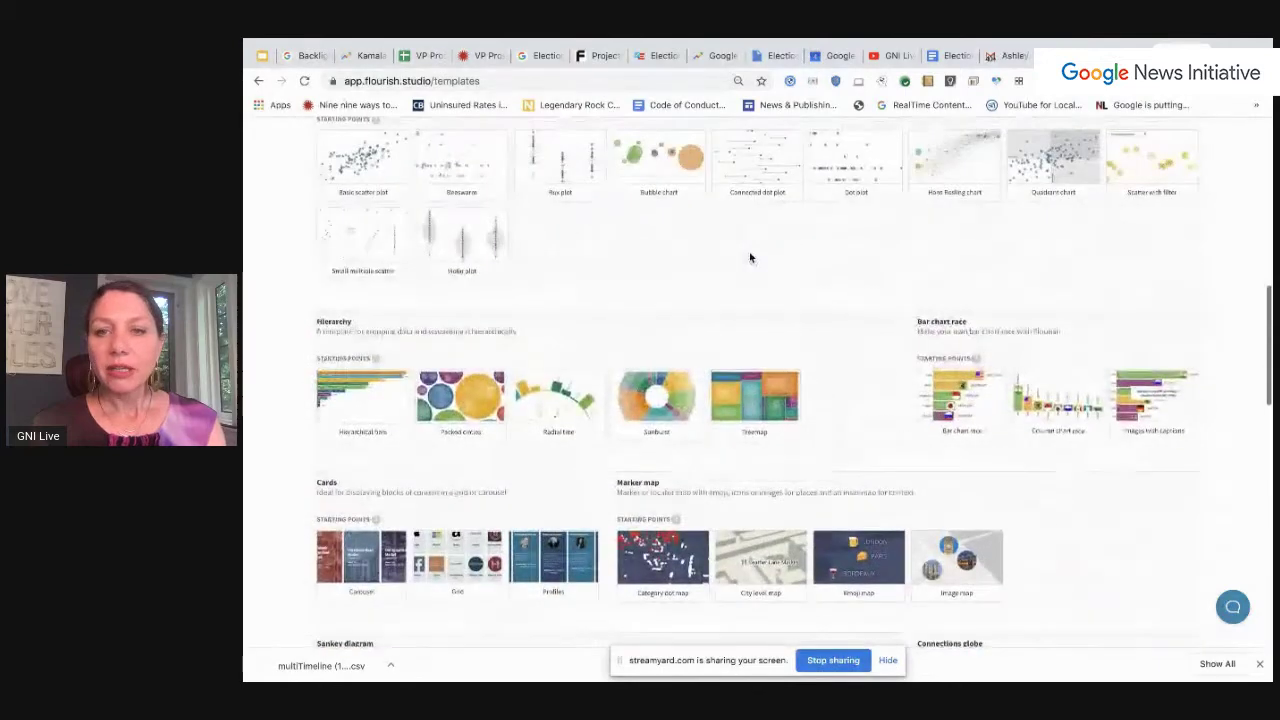
{"action": "left_click", "coordinate": [972, 372]}
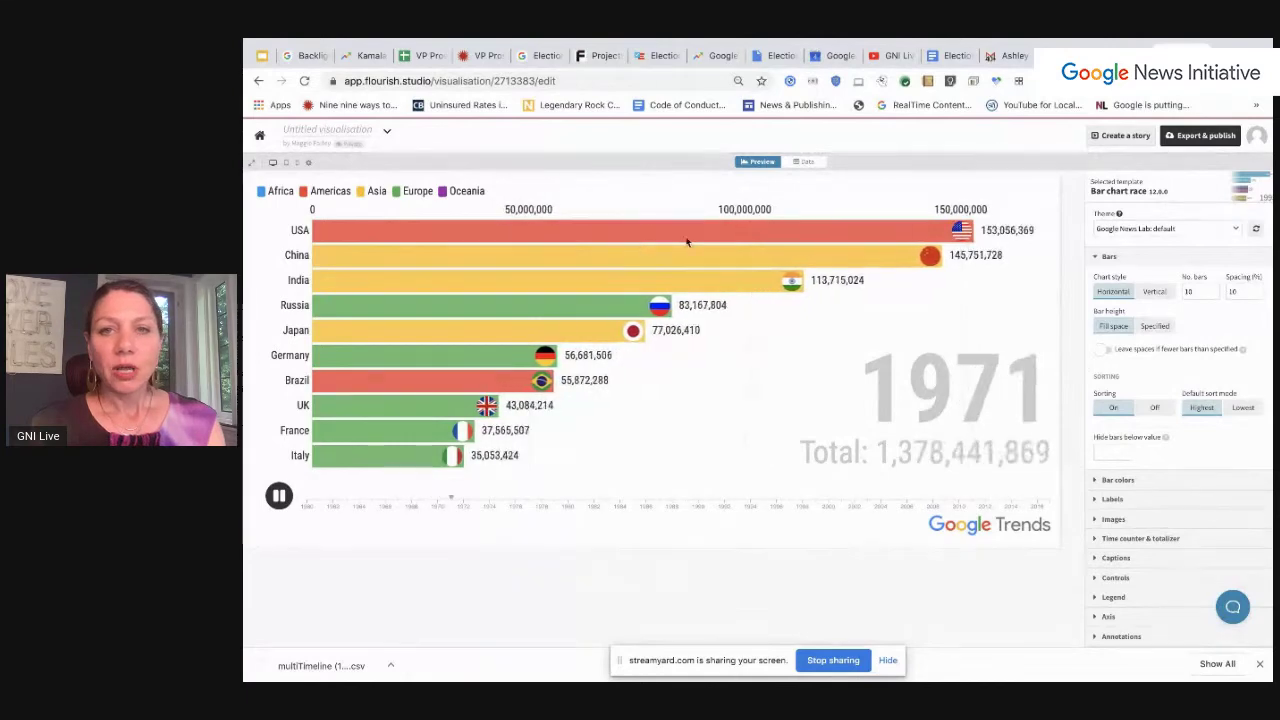
Step: Preview the VP Prospects 5/28 bar chart race, and open the data sheet of the new untitled visualisation
{"action": "left_click", "coordinate": [486, 56]}
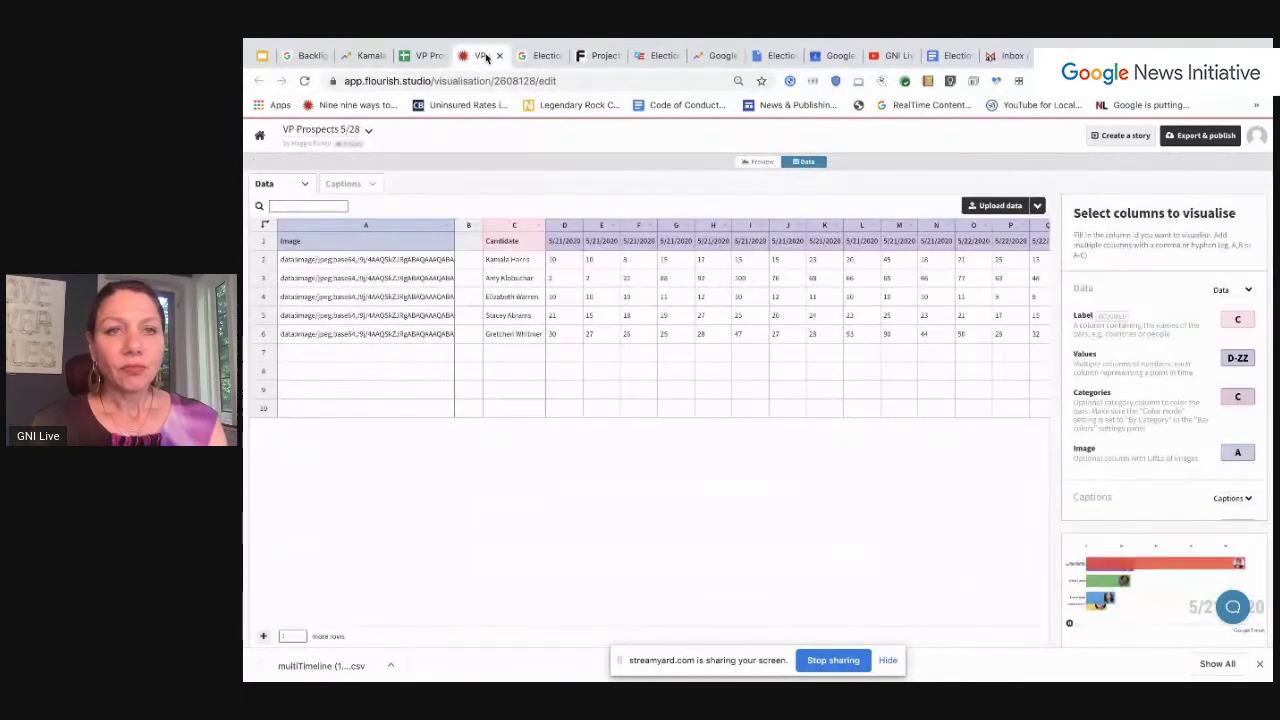
{"action": "left_click", "coordinate": [760, 162]}
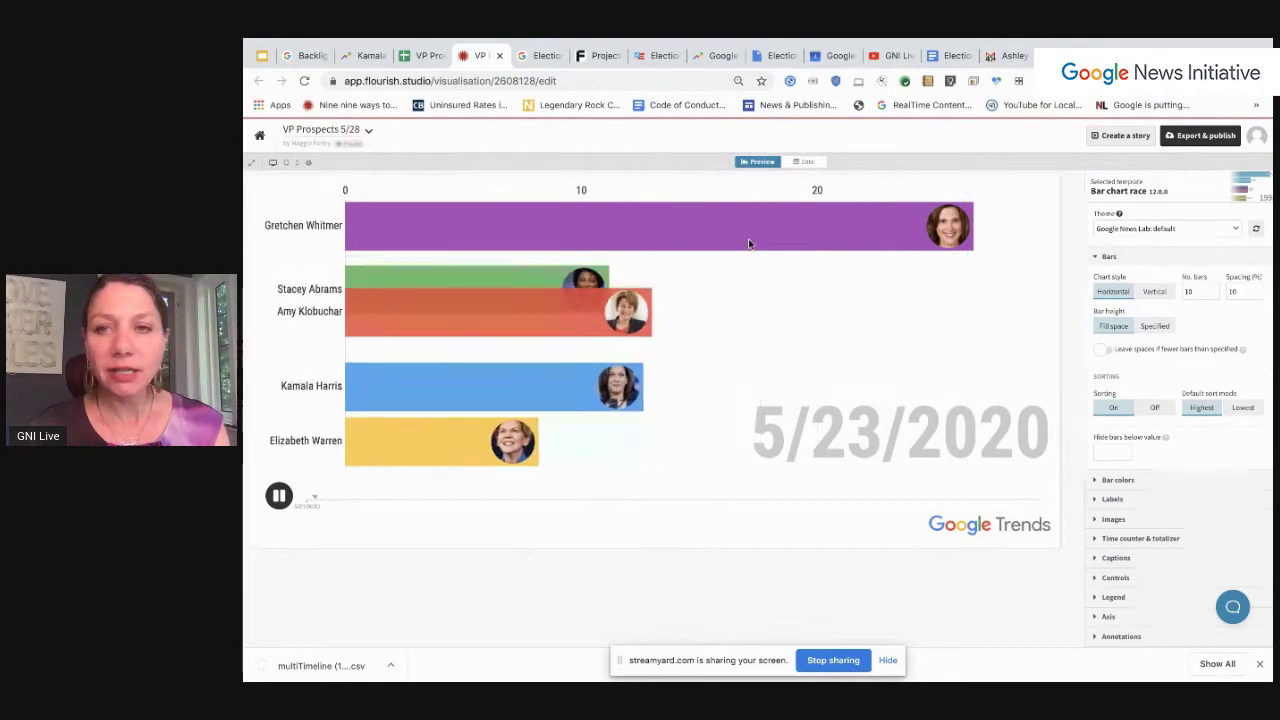
{"action": "left_click", "coordinate": [808, 162]}
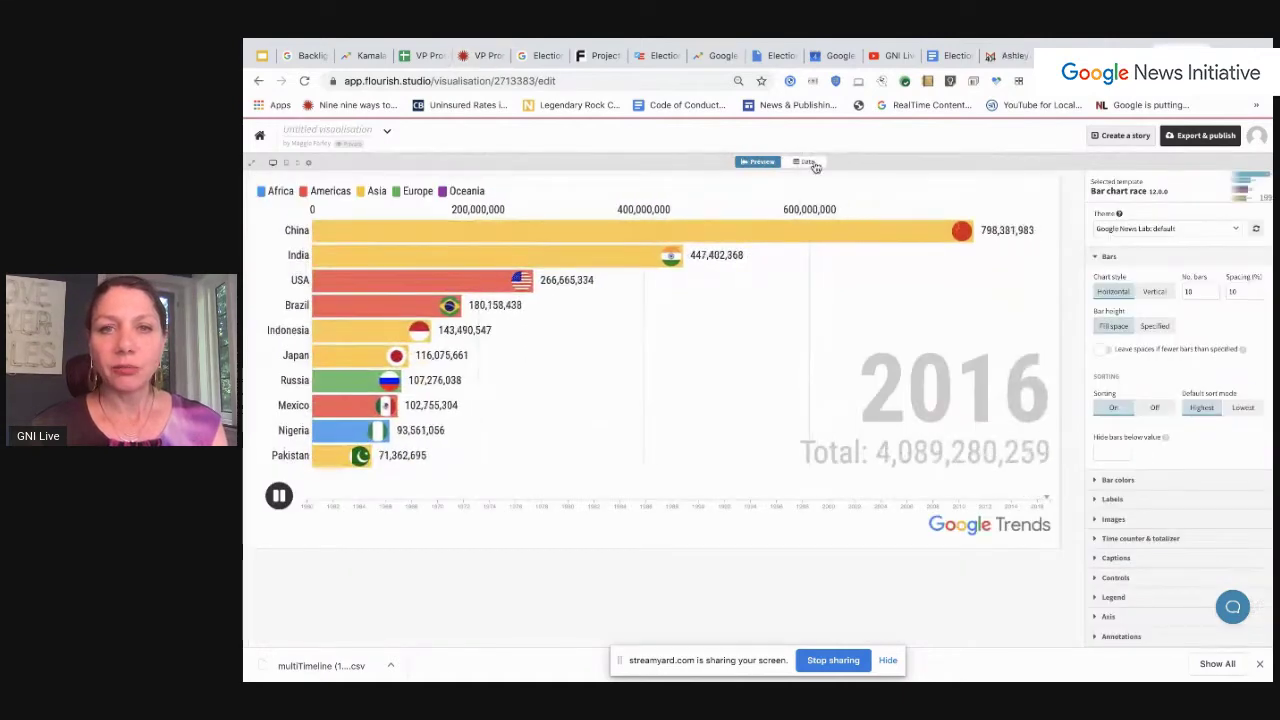
{"action": "left_click", "coordinate": [808, 162]}
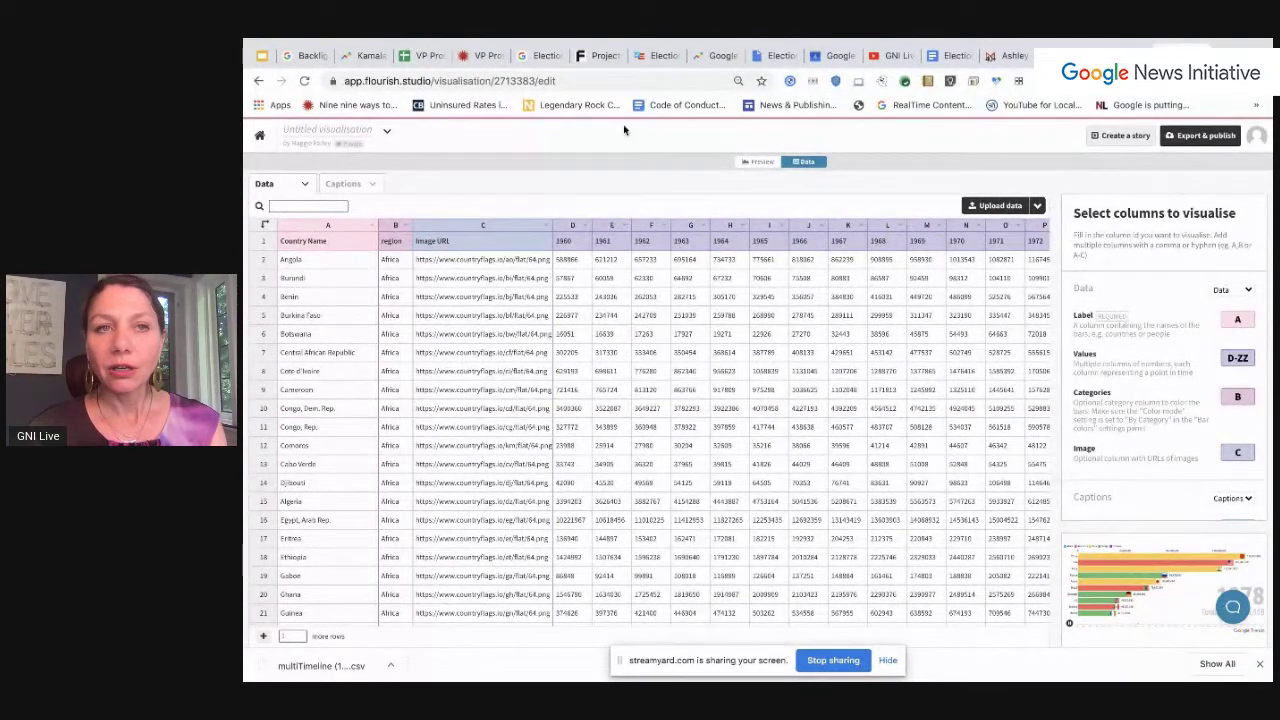
Step: Swap the rows and columns of the VP Prospects 5/28 data, swap them back, and preview the bar chart race
{"action": "left_click", "coordinate": [480, 55]}
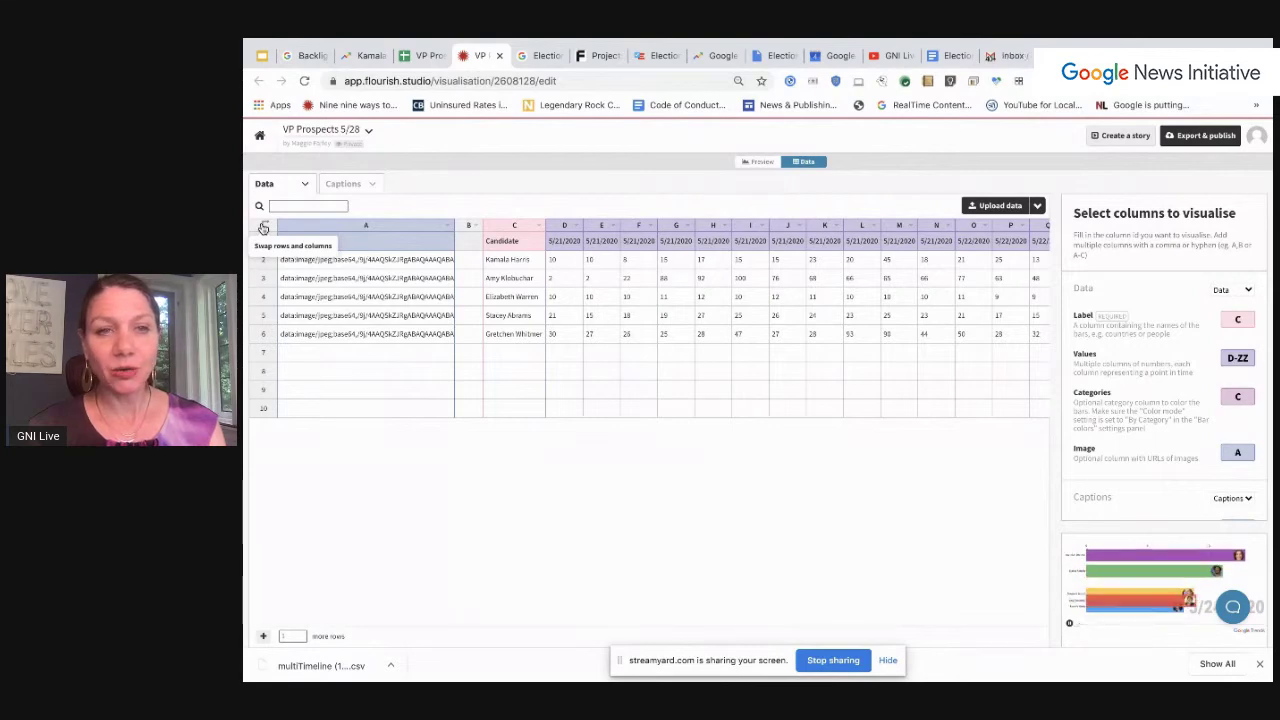
{"action": "left_click", "coordinate": [263, 228]}
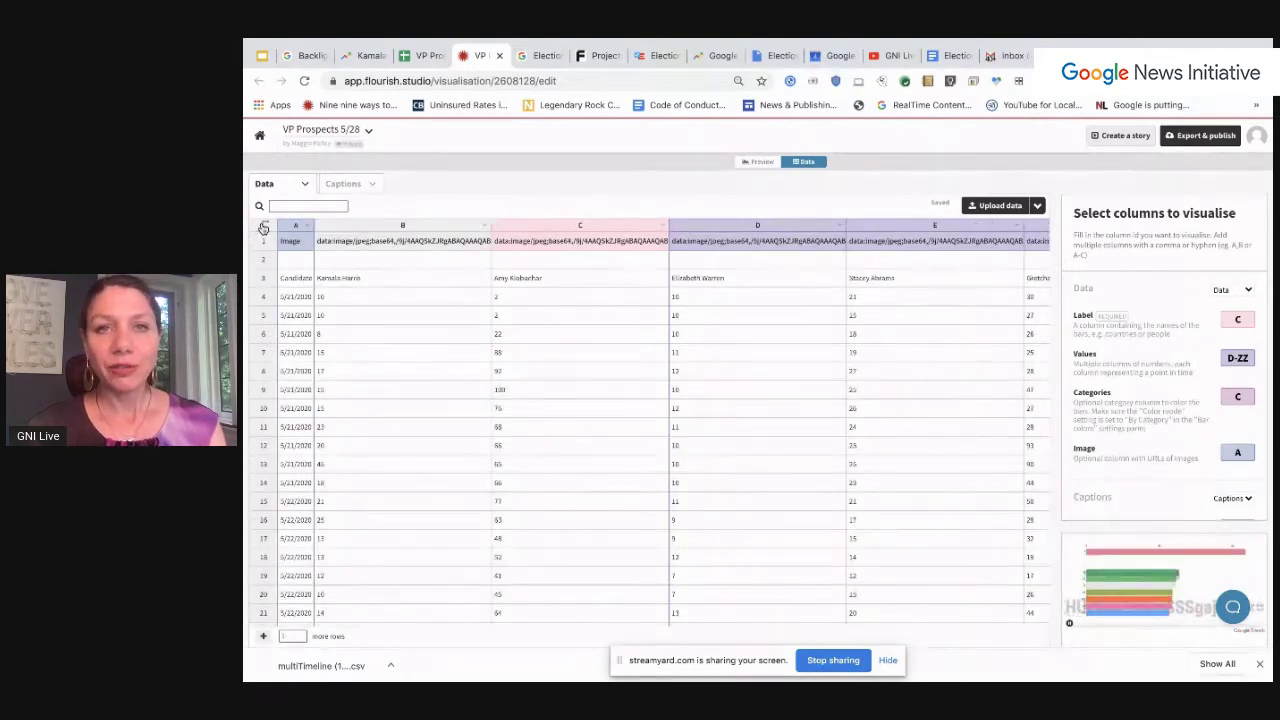
{"action": "left_click", "coordinate": [263, 228]}
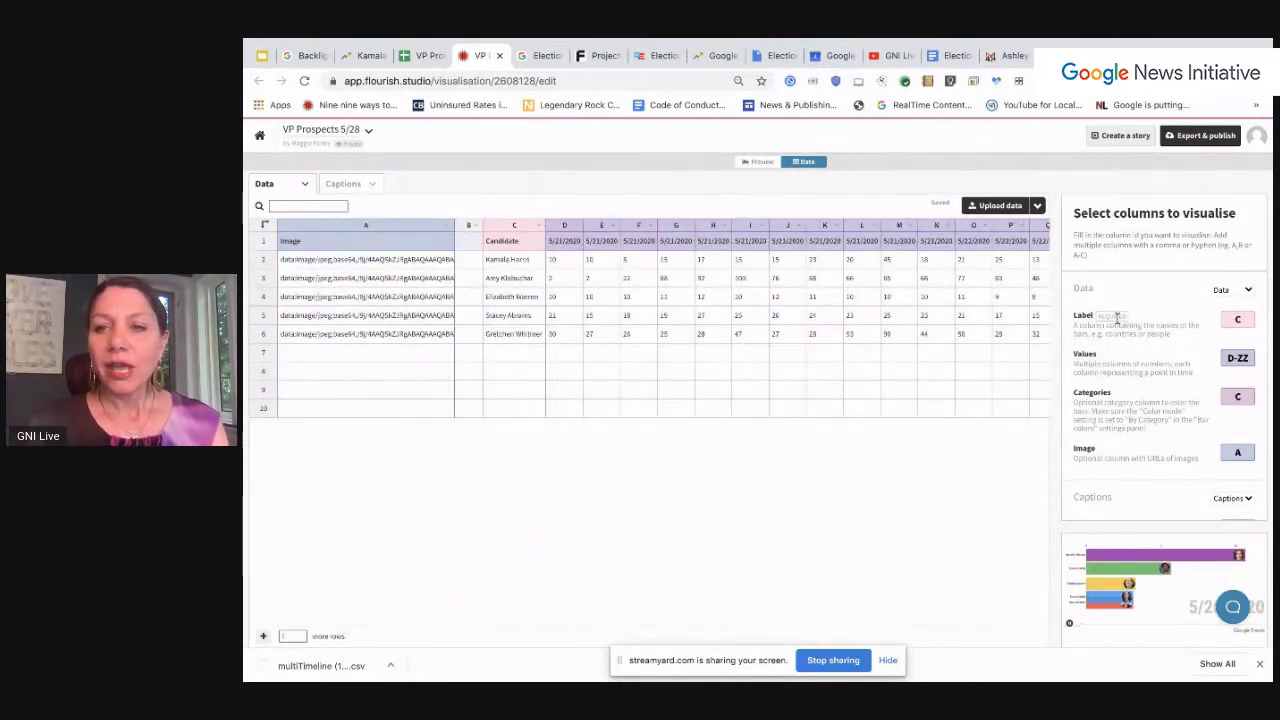
{"action": "left_click", "coordinate": [765, 163]}
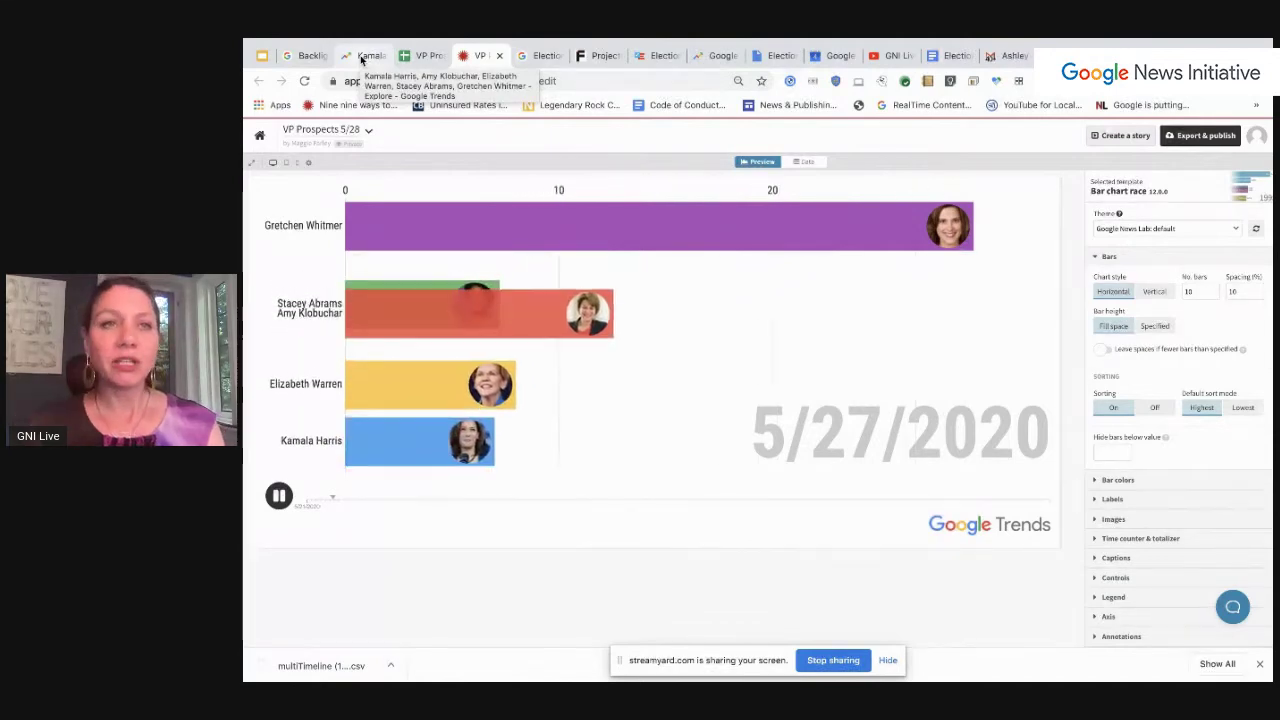
Step: Switch to the GNI Live Week 6: Elections slides and present from slide 56, about discovering stories in real-time trends
{"action": "left_click", "coordinate": [261, 56]}
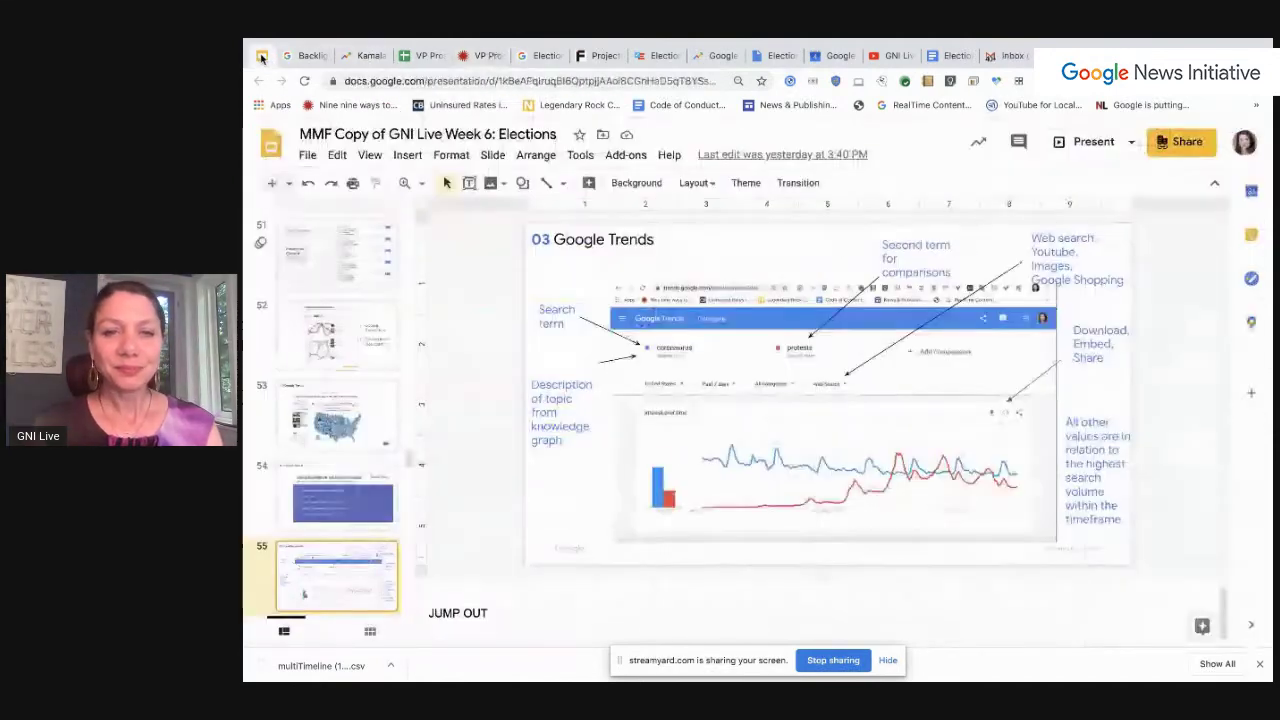
{"action": "scroll", "coordinate": [335, 475], "scroll_direction": "down", "scroll_amount": 3}
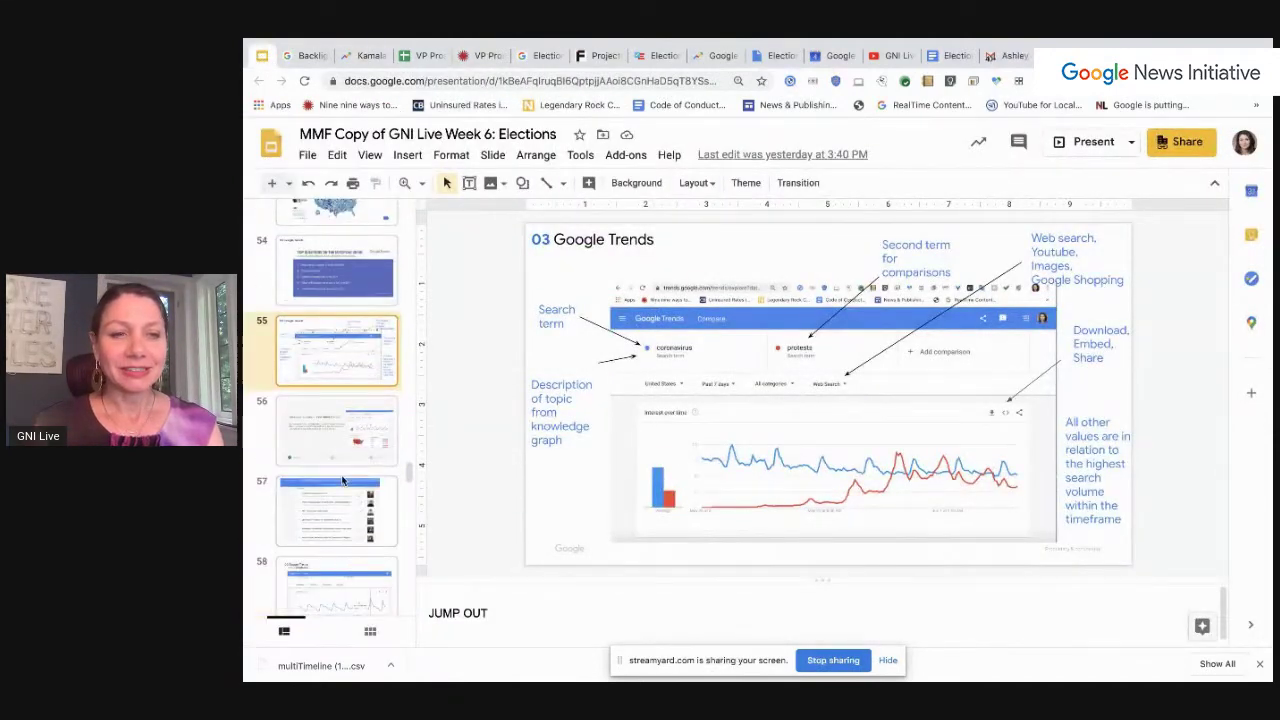
{"action": "left_click", "coordinate": [338, 430]}
{"action": "left_click", "coordinate": [1093, 142]}
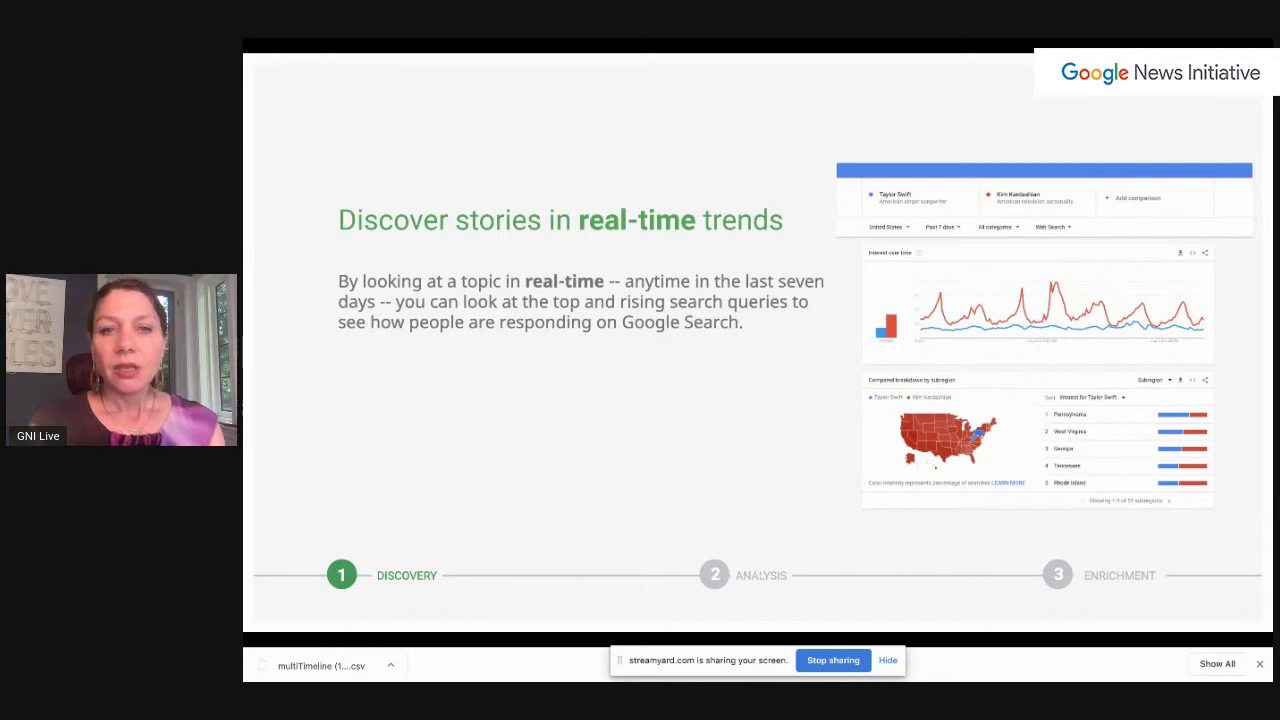
Step: Advance the slideshow through the Google Trends slides to the Republican campaign for 2020 slide and exit the presentation
{"action": "key", "text": "ctrl+Tab"}
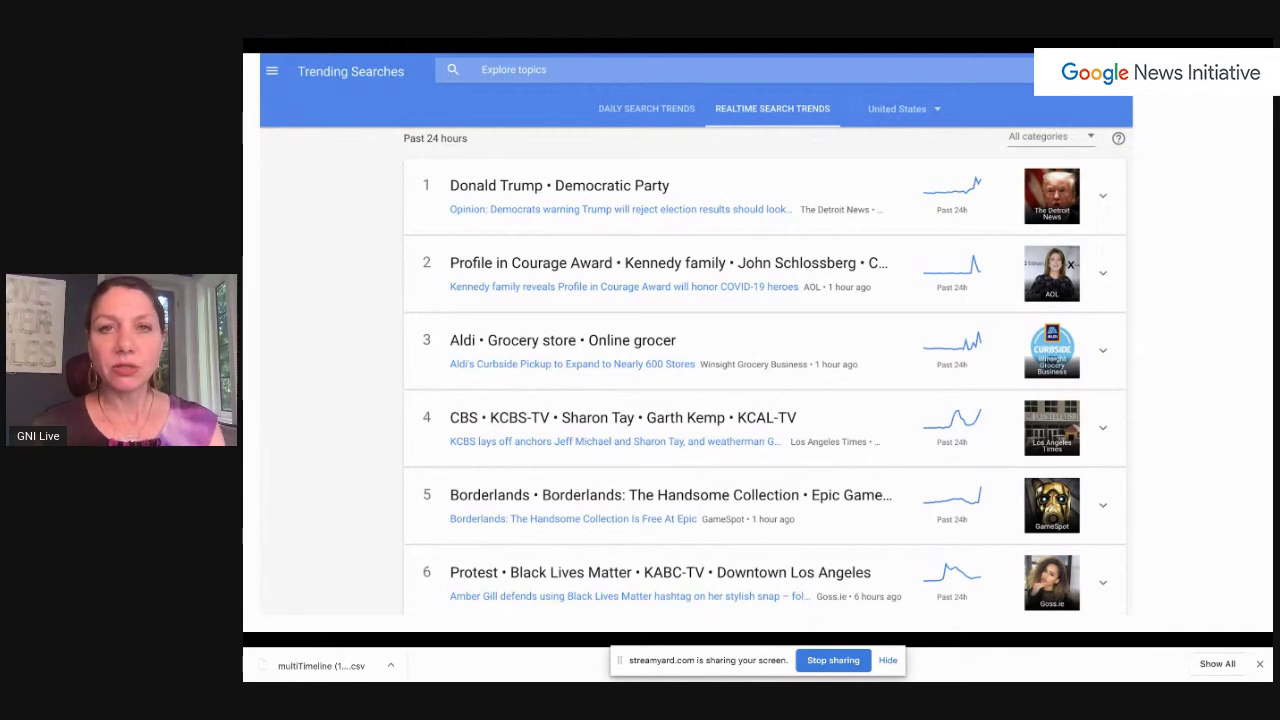
{"action": "key", "text": "ctrl+Tab"}
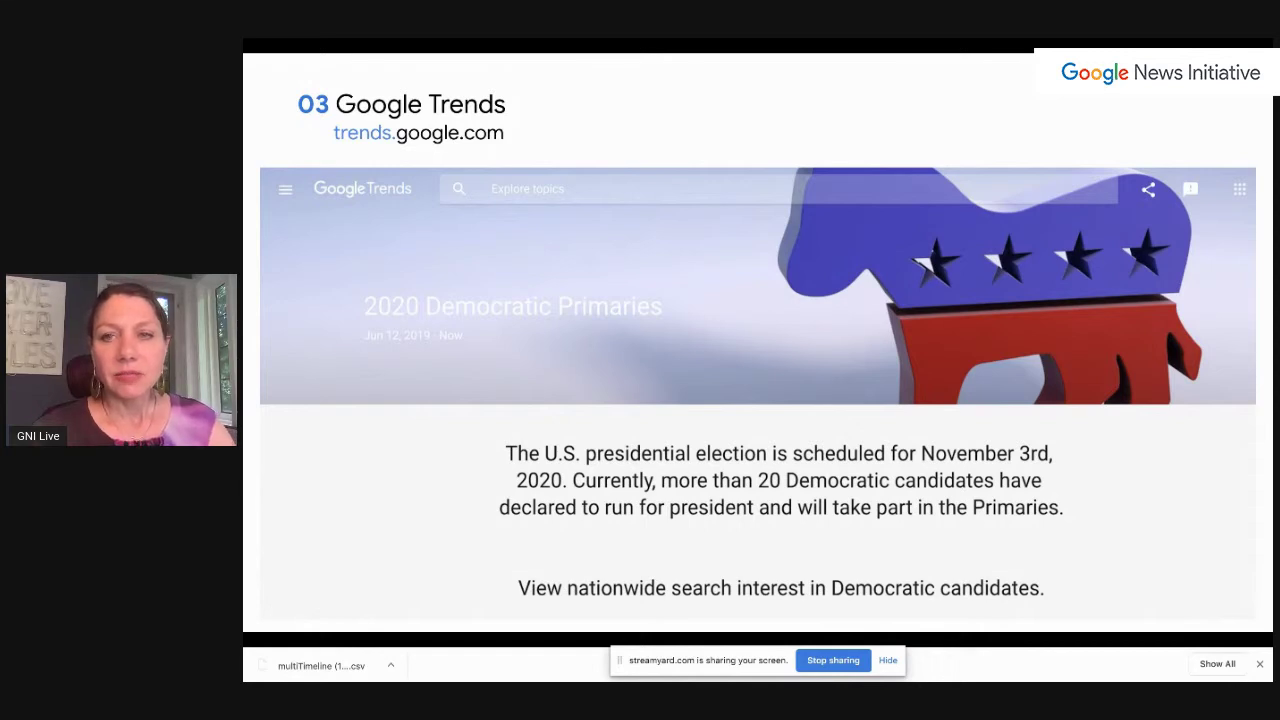
{"action": "key", "text": "Right"}
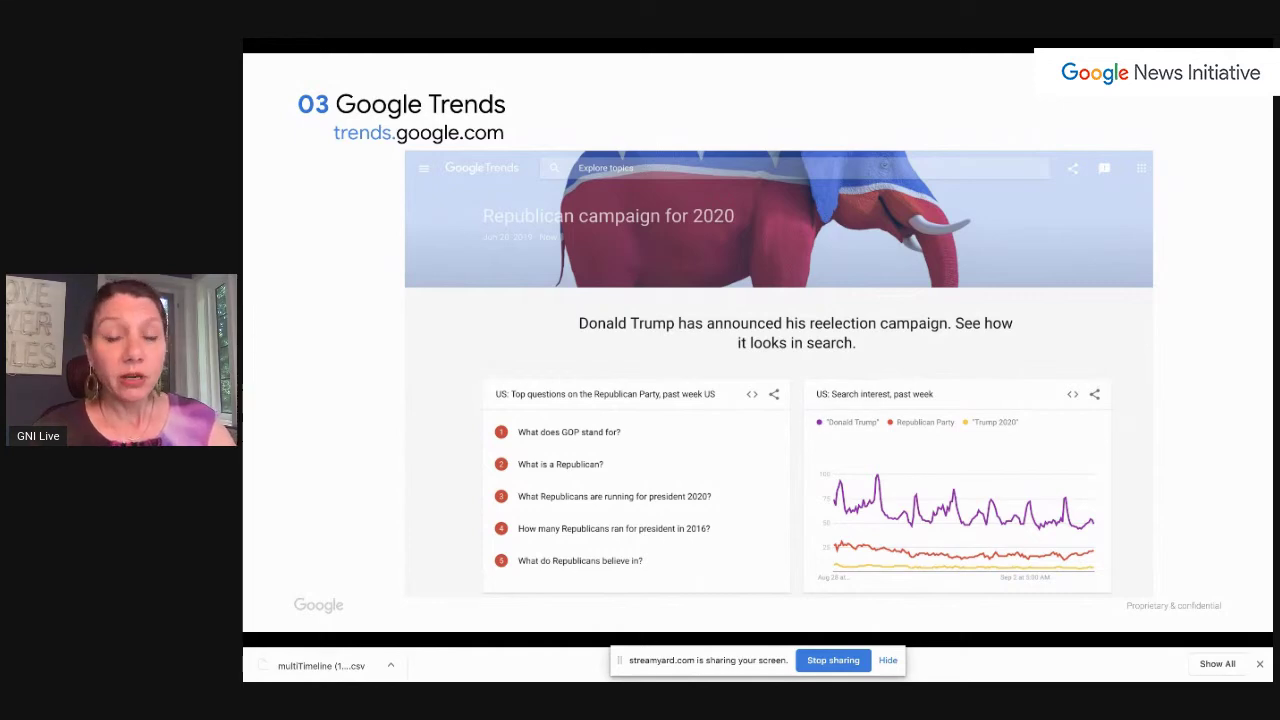
{"action": "key", "text": "Left"}
{"action": "key", "text": "Right"}
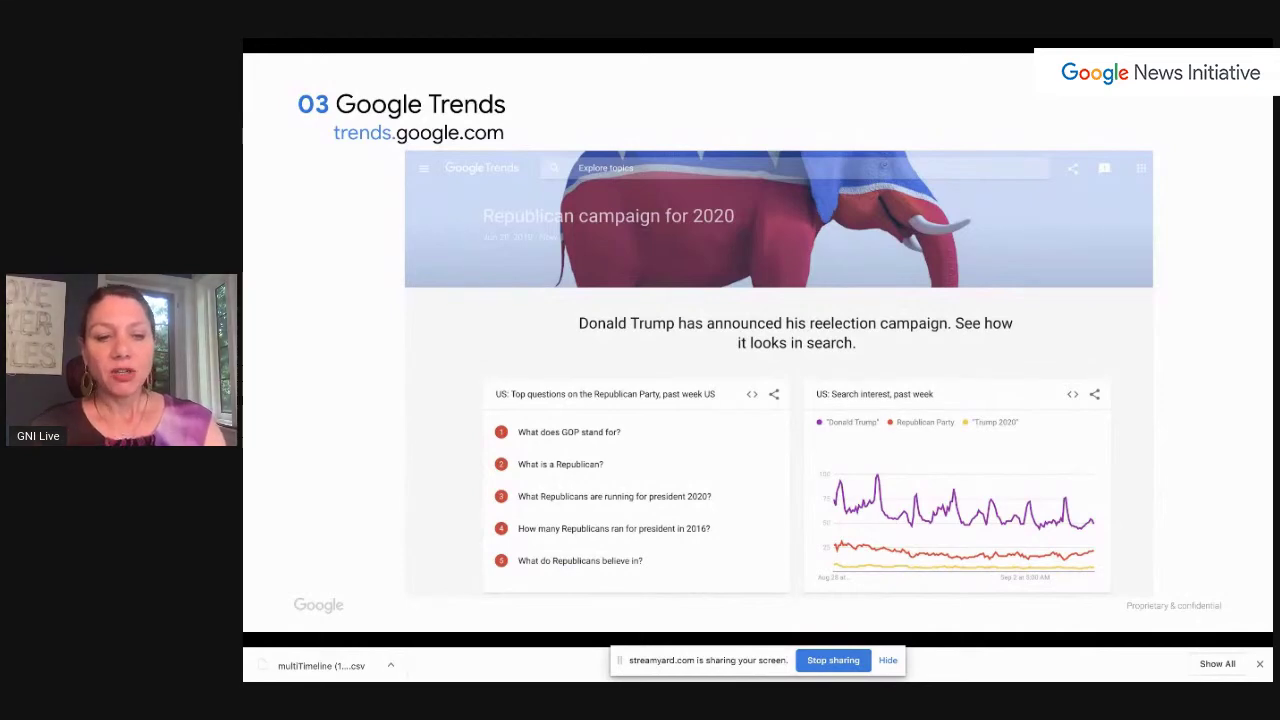
{"action": "key", "text": "Escape"}
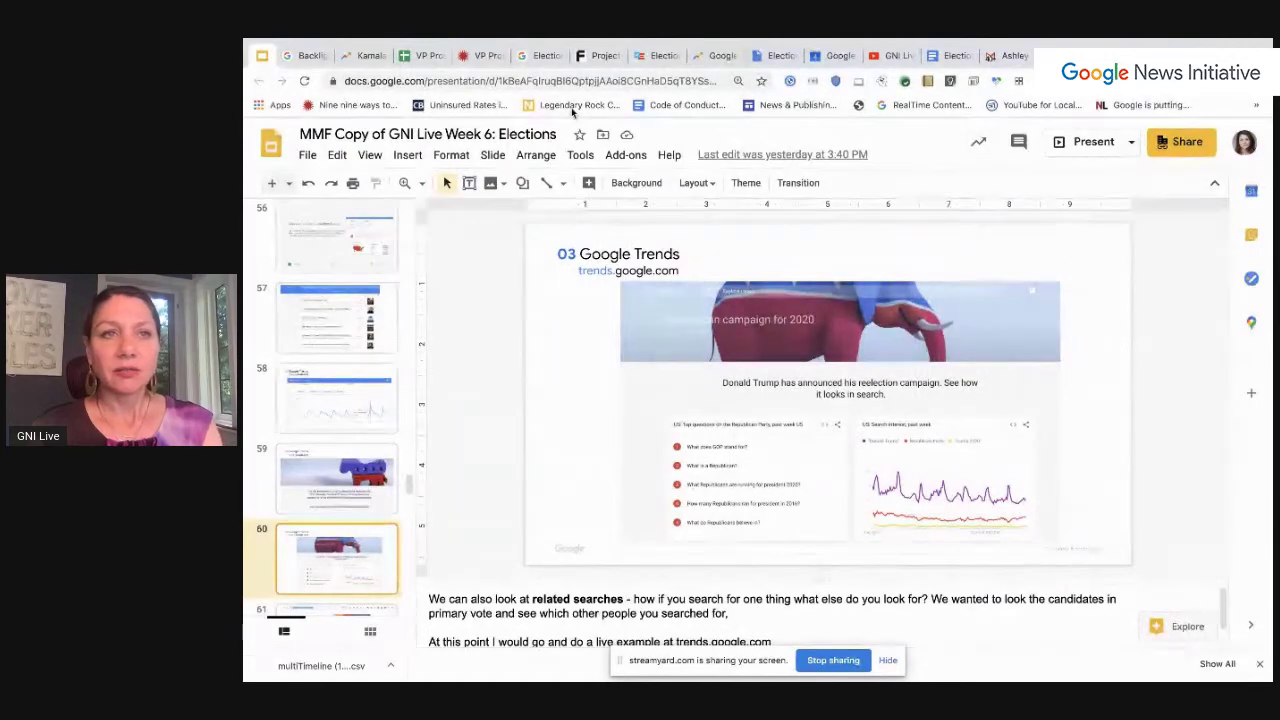
Step: Switch to Google Trends, go to its home page, and open the Protests for racial equality and justice story
{"action": "left_click", "coordinate": [362, 55]}
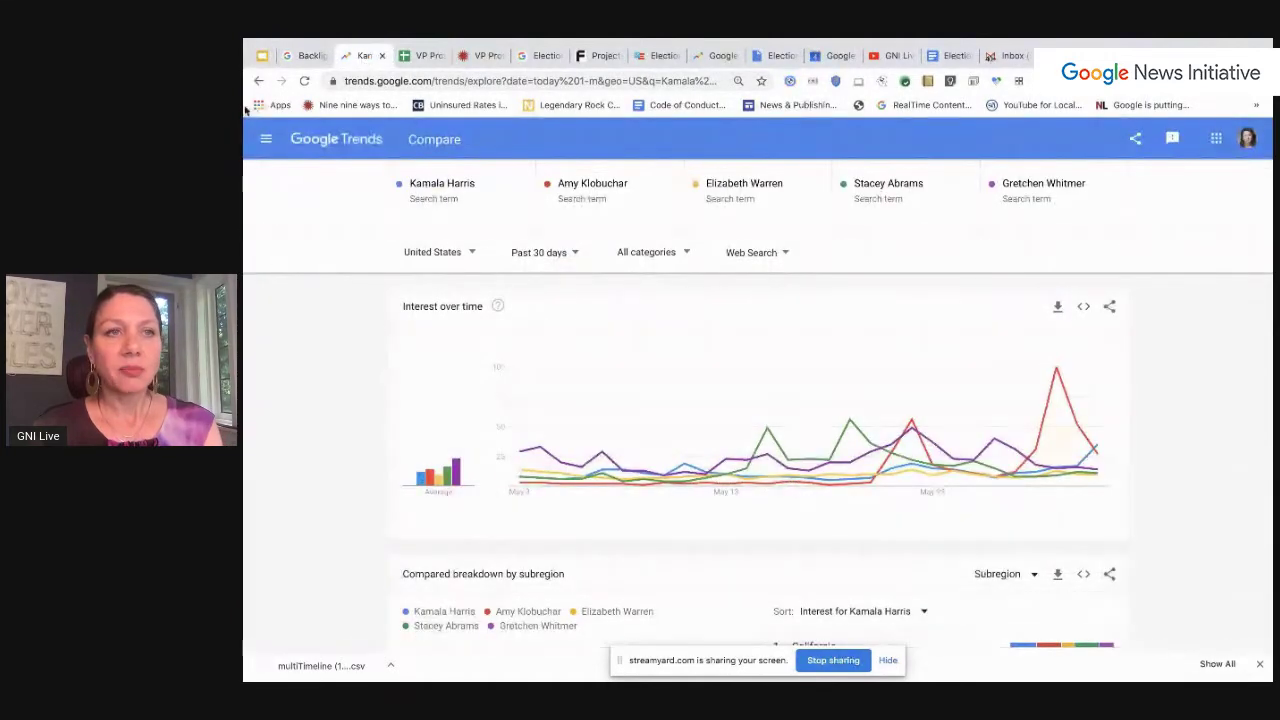
{"action": "left_click", "coordinate": [266, 139]}
{"action": "left_click", "coordinate": [288, 180]}
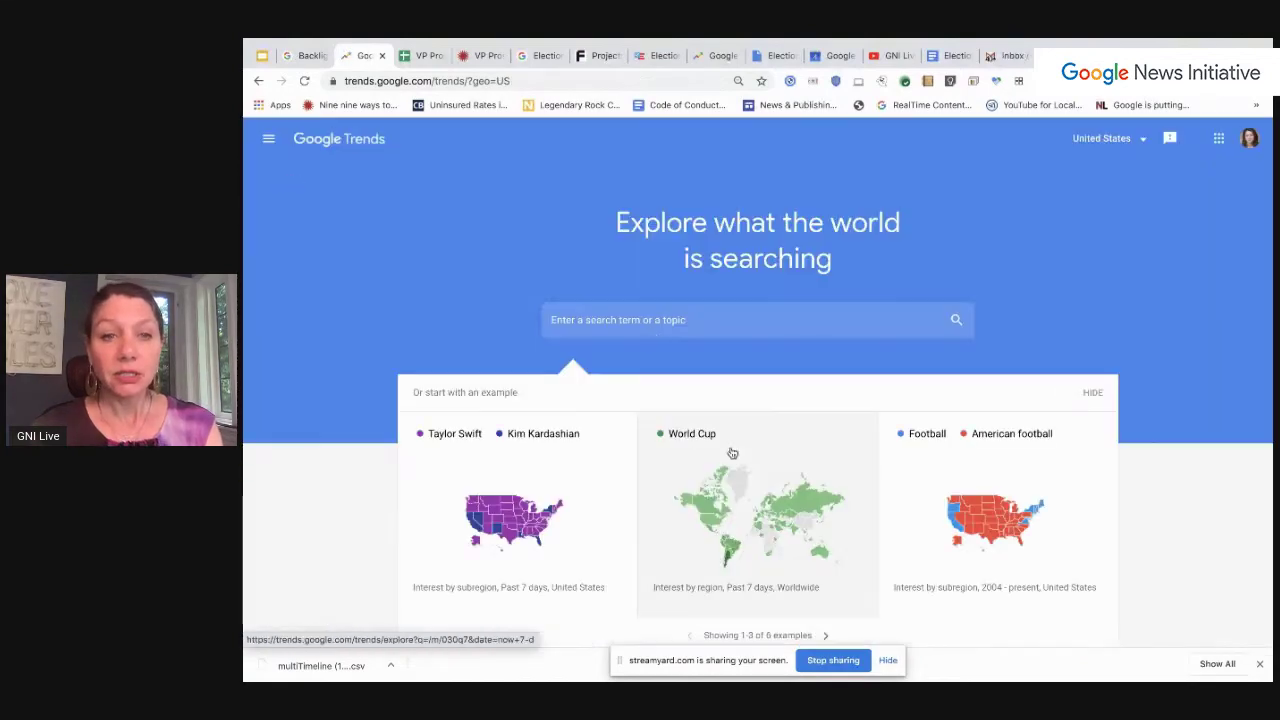
{"action": "scroll", "coordinate": [732, 453], "scroll_direction": "down", "scroll_amount": 10}
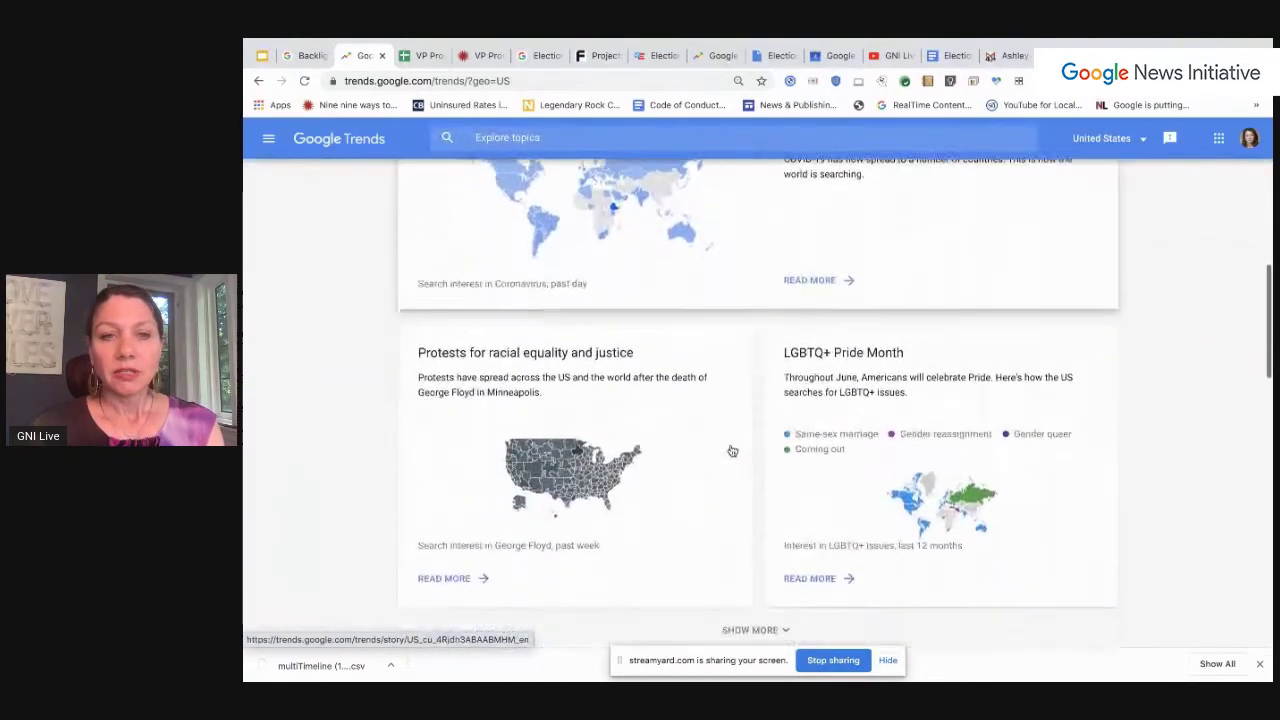
{"action": "scroll", "coordinate": [732, 451], "scroll_direction": "down", "scroll_amount": 1}
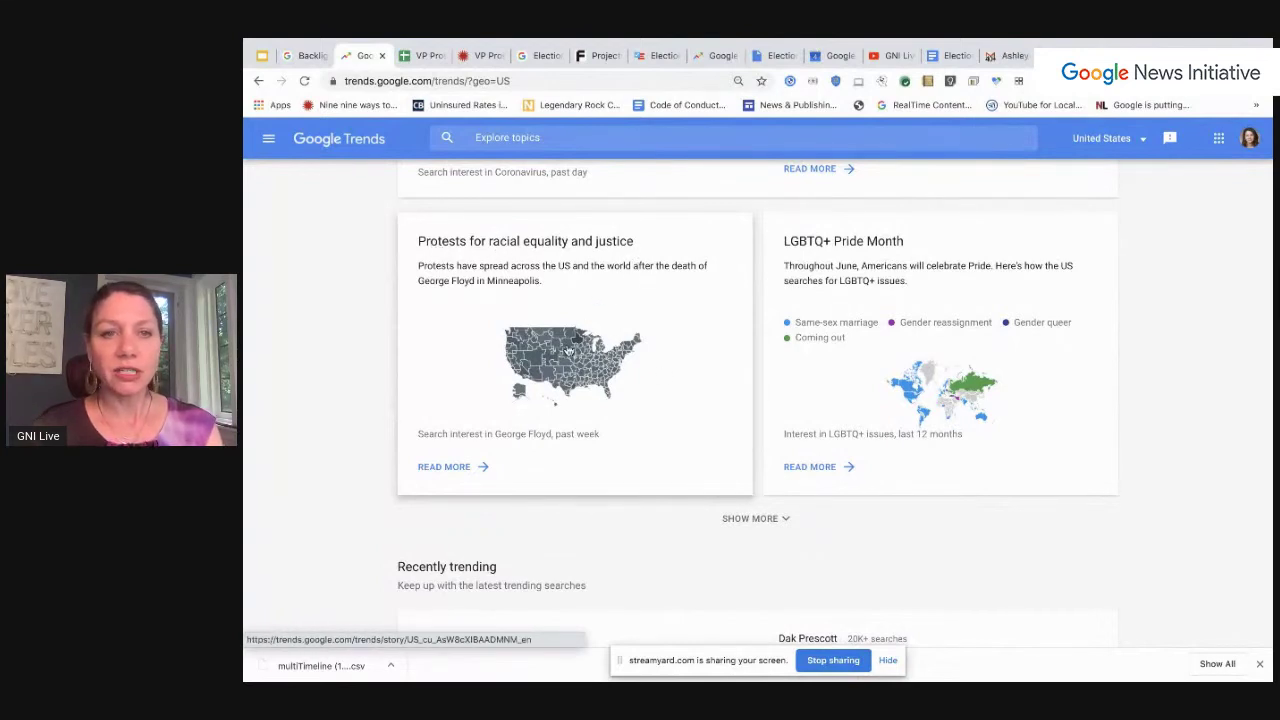
{"action": "left_click", "coordinate": [567, 353]}
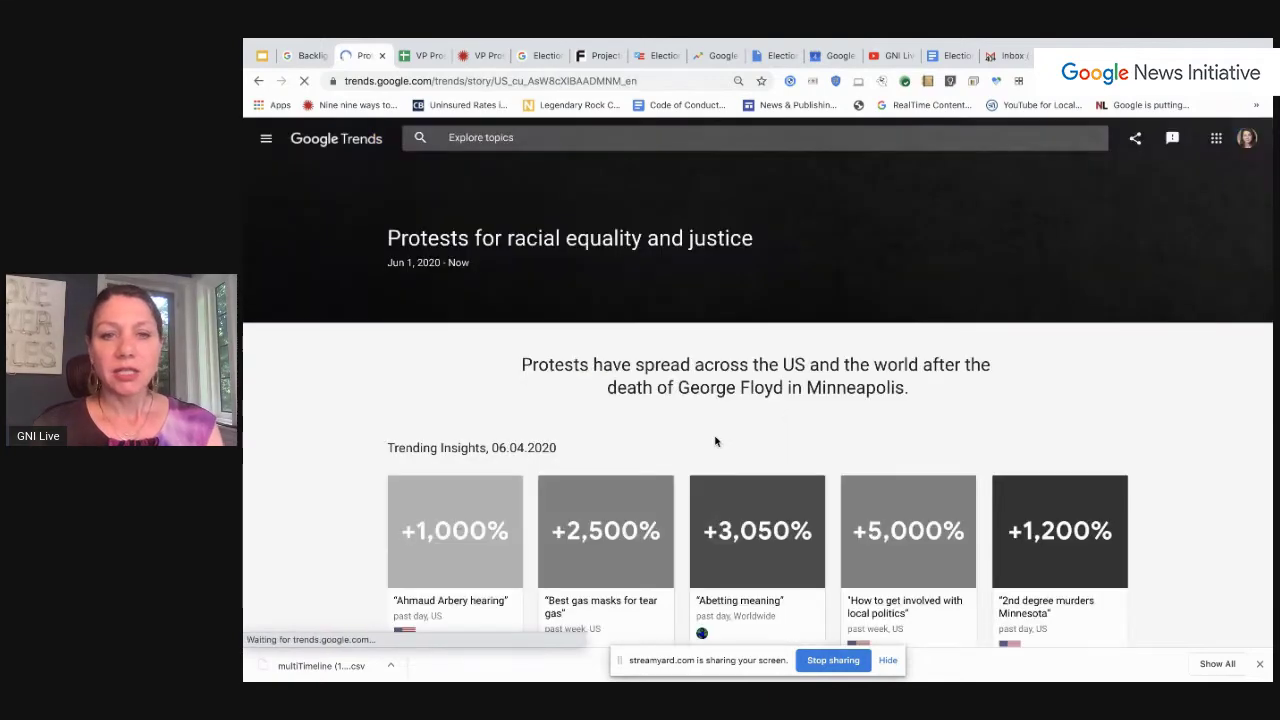
Step: Look through the protests story's trending insights, top questions and search interest maps, and return to its beginning
{"action": "scroll", "coordinate": [715, 441], "scroll_direction": "down", "scroll_amount": 5}
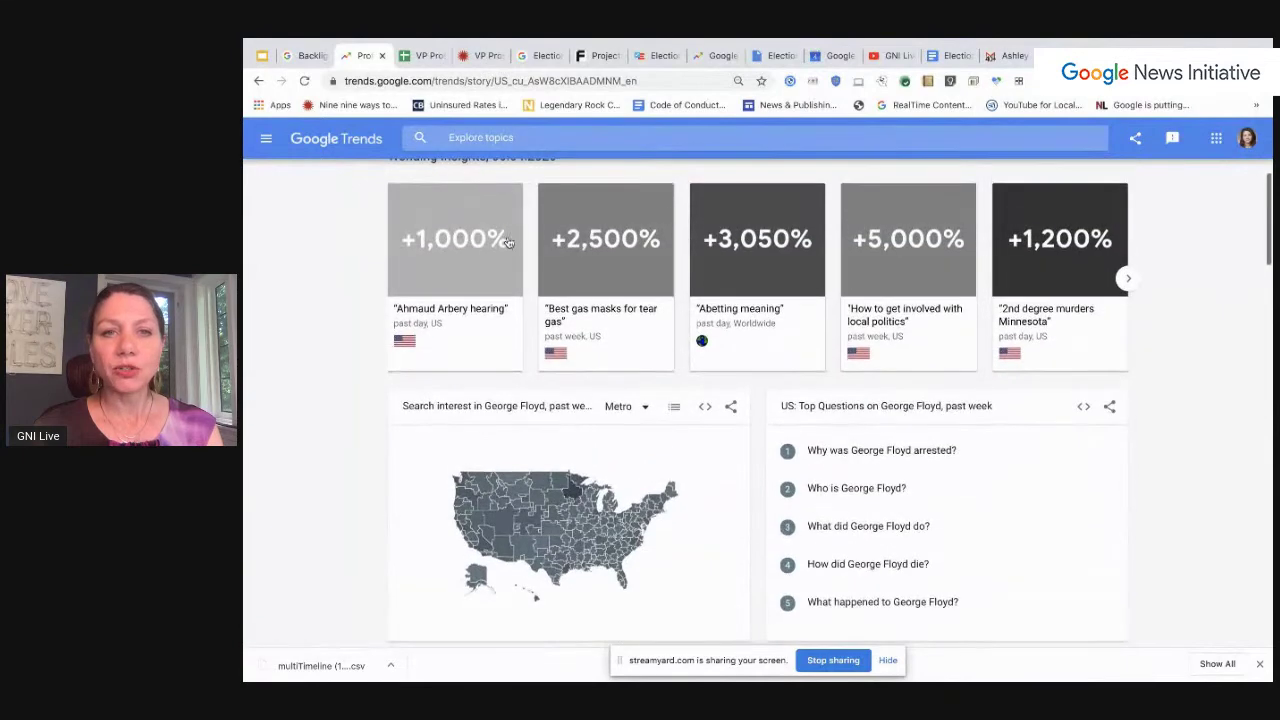
{"action": "scroll", "coordinate": [650, 560], "scroll_direction": "down", "scroll_amount": 3}
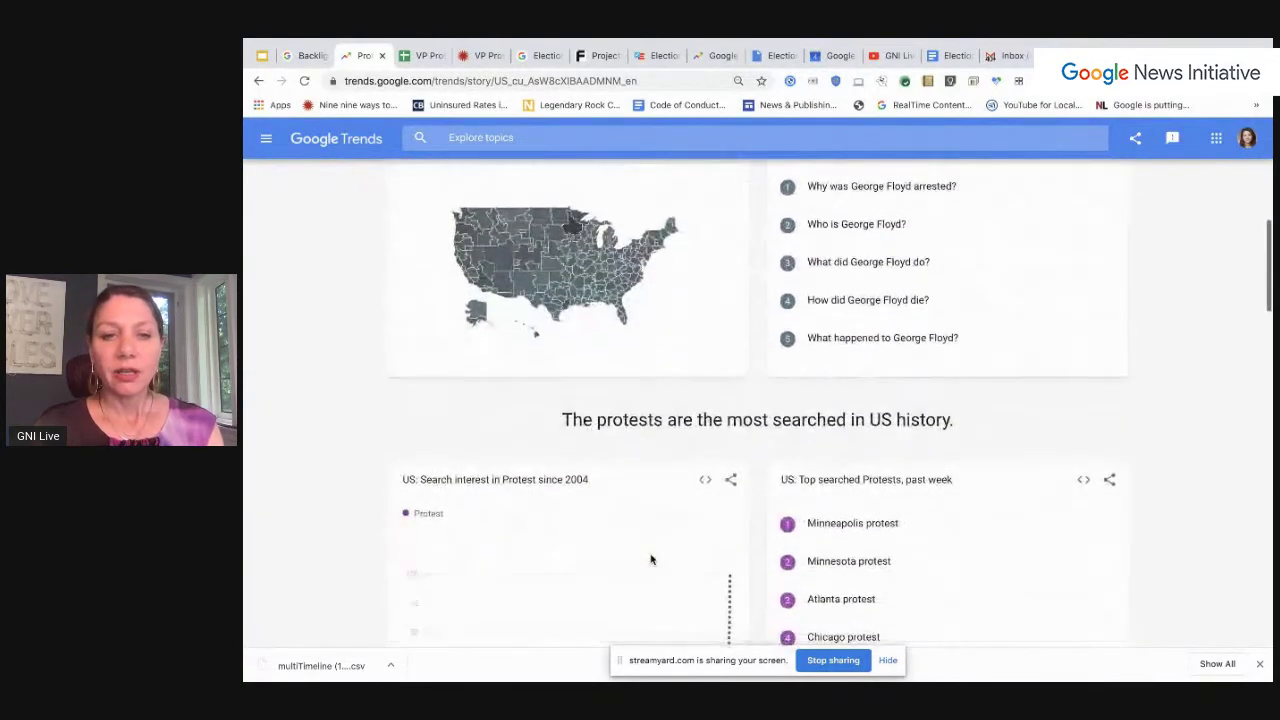
{"action": "scroll", "coordinate": [650, 560], "scroll_direction": "down", "scroll_amount": 5}
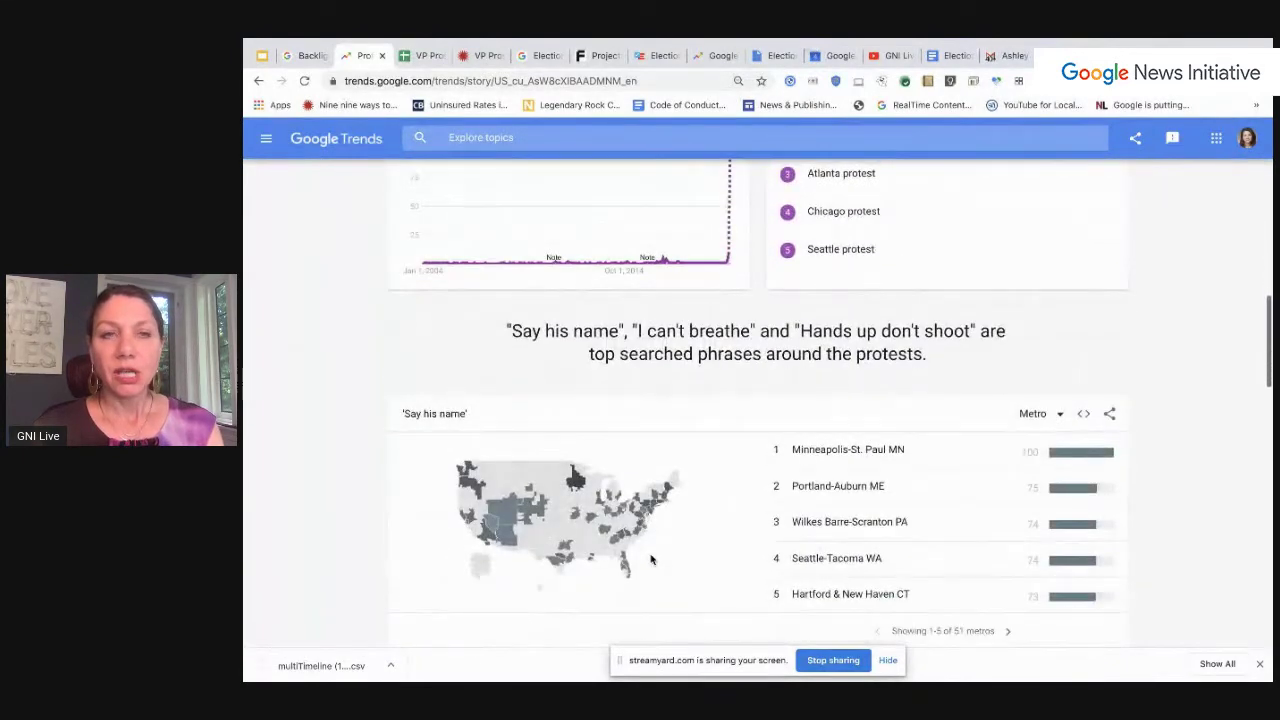
{"action": "scroll", "coordinate": [650, 560], "scroll_direction": "up", "scroll_amount": 9}
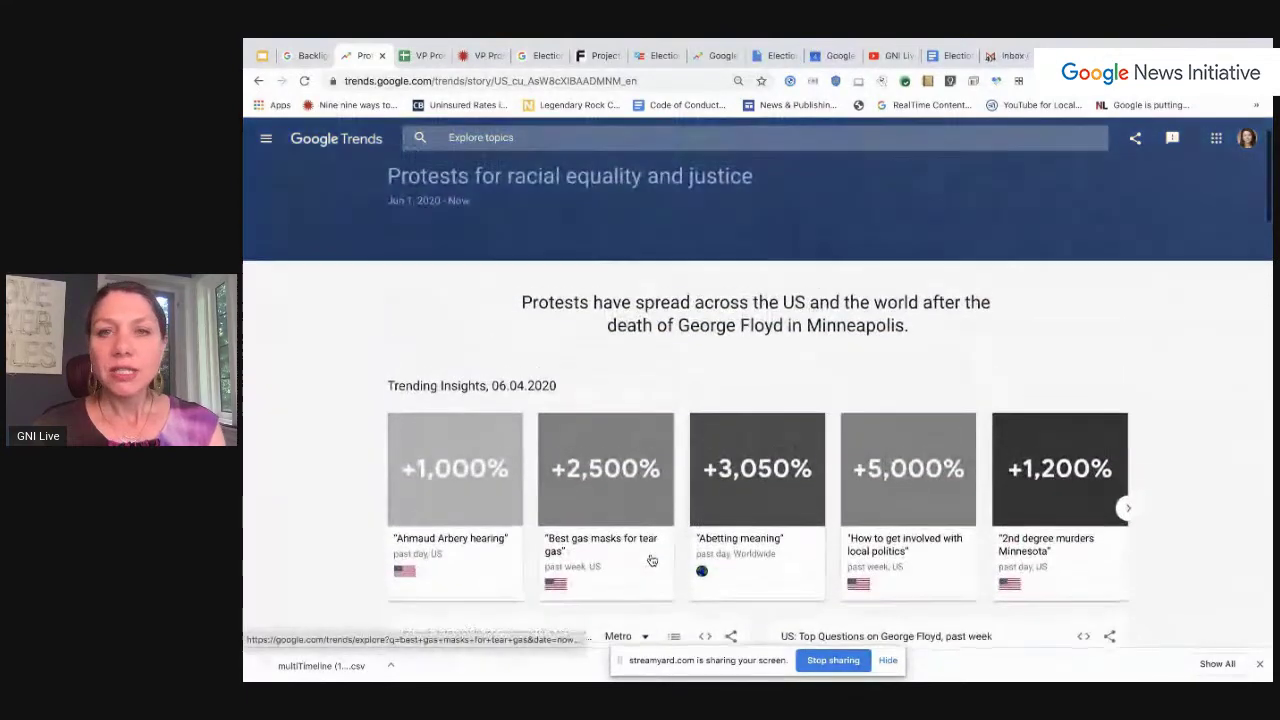
Step: Return to the elections slide deck and resume presenting from slide 60
{"action": "left_click", "coordinate": [262, 56]}
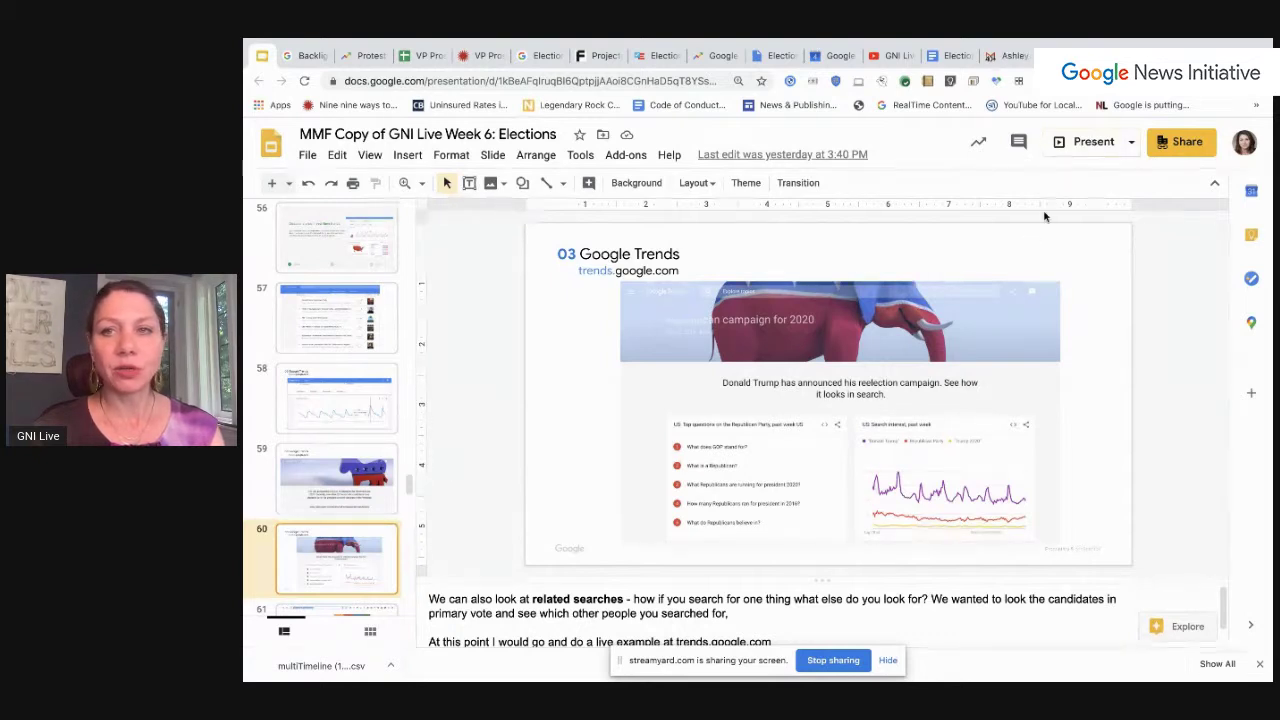
{"action": "left_click", "coordinate": [1090, 146]}
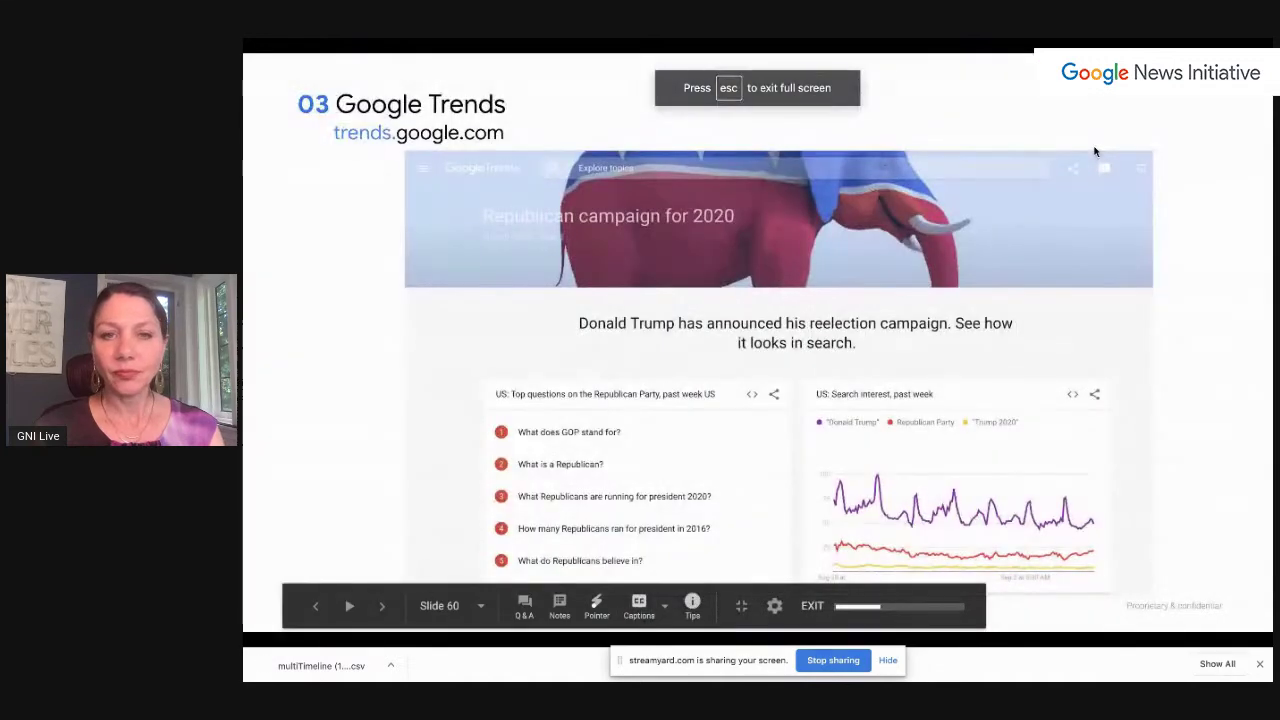
Step: Advance the slideshow past the Google Trends Datastore slide and the Visualization section opener to the VP Prospects bar chart race
{"action": "key", "text": "Right"}
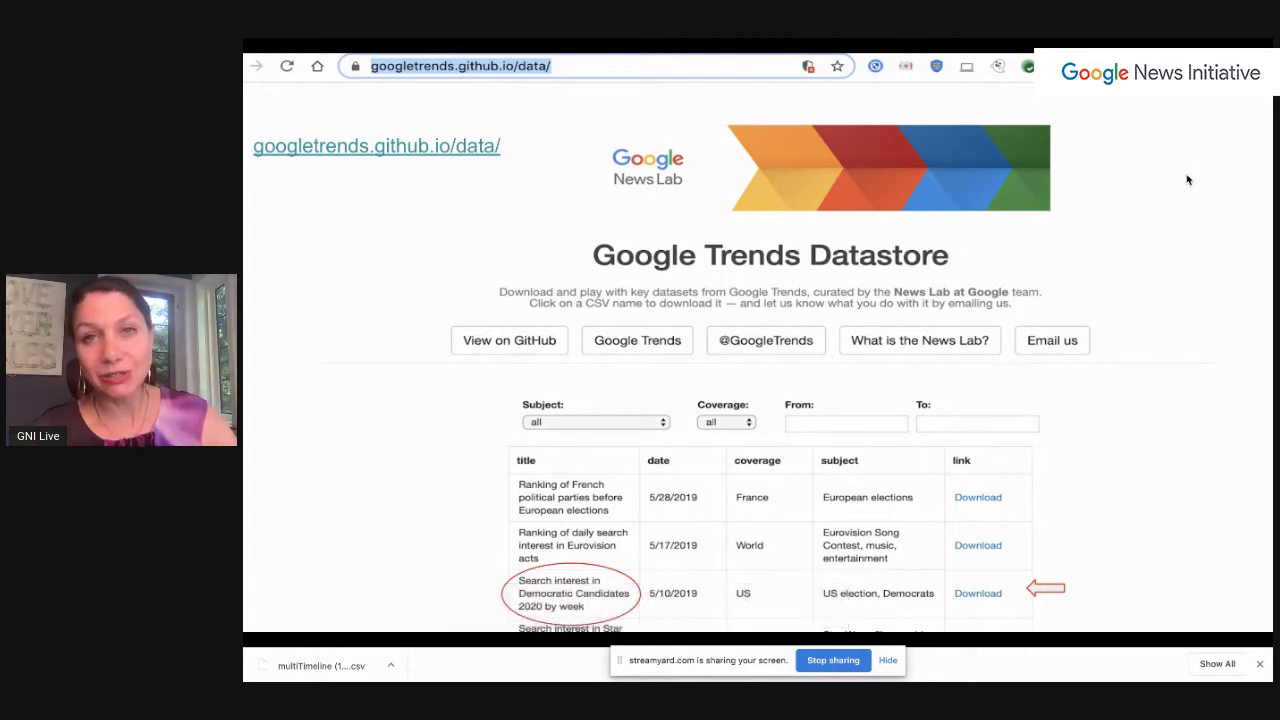
{"action": "key", "text": "Right"}
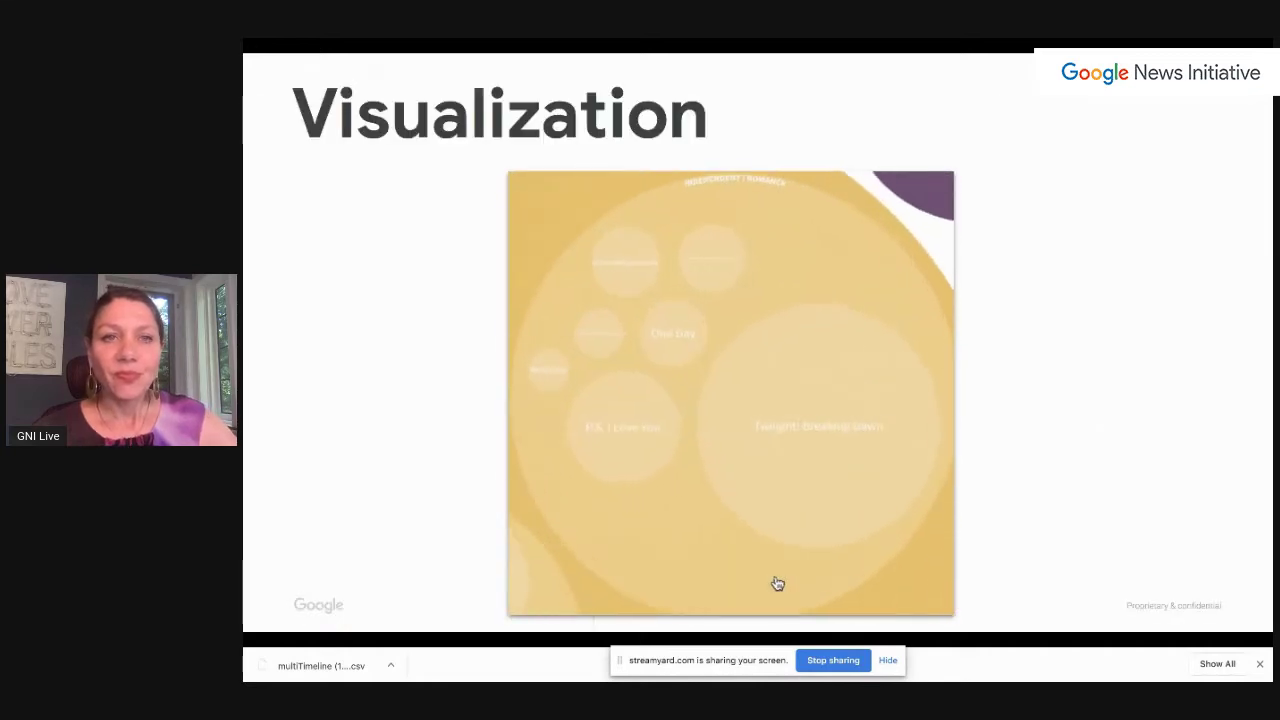
{"action": "key", "text": "Right"}
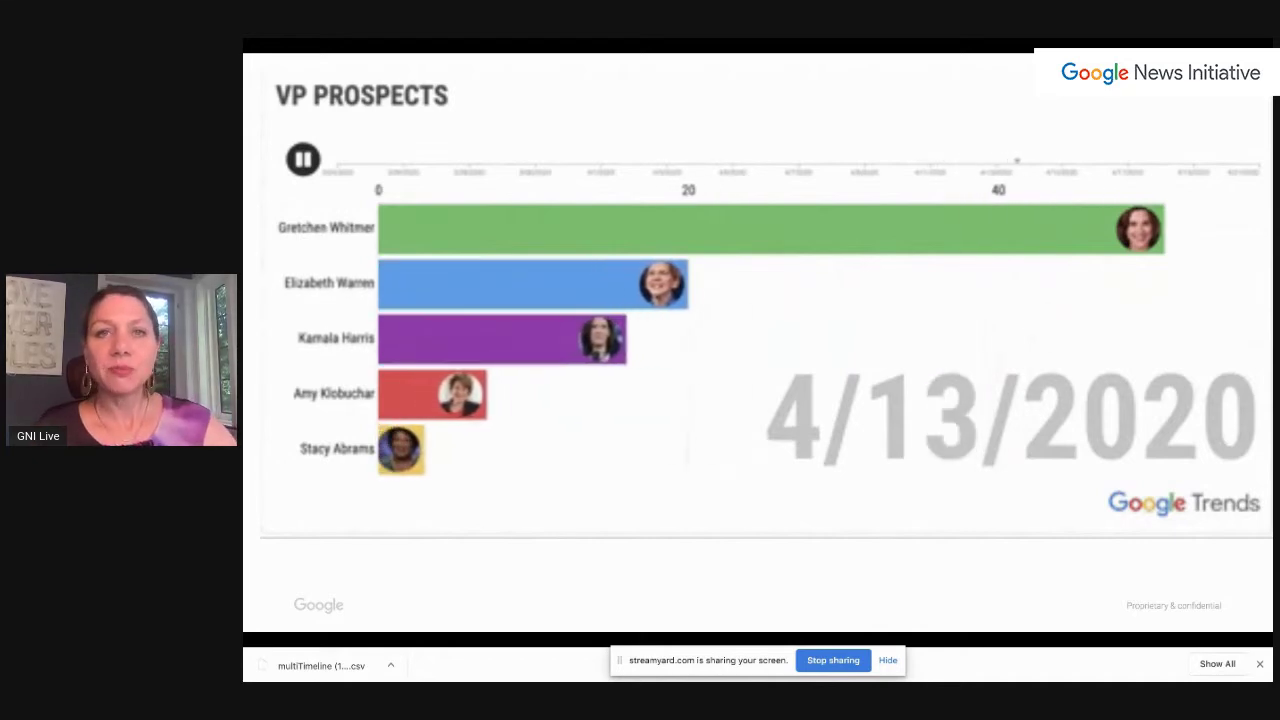
Step: Present the Data GIF Maker and Flourish visualisation slides, ending on the 2012 margin-of-victory county map
{"action": "key", "text": "Right"}
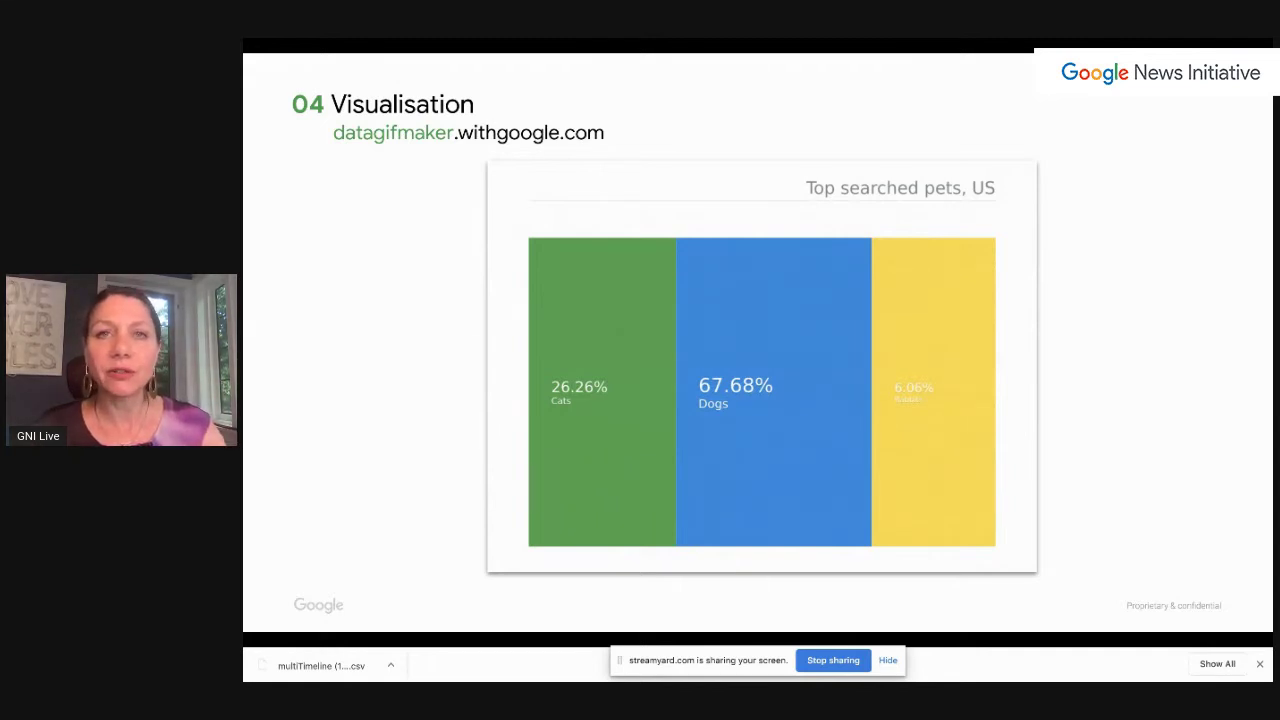
{"action": "key", "text": "Right"}
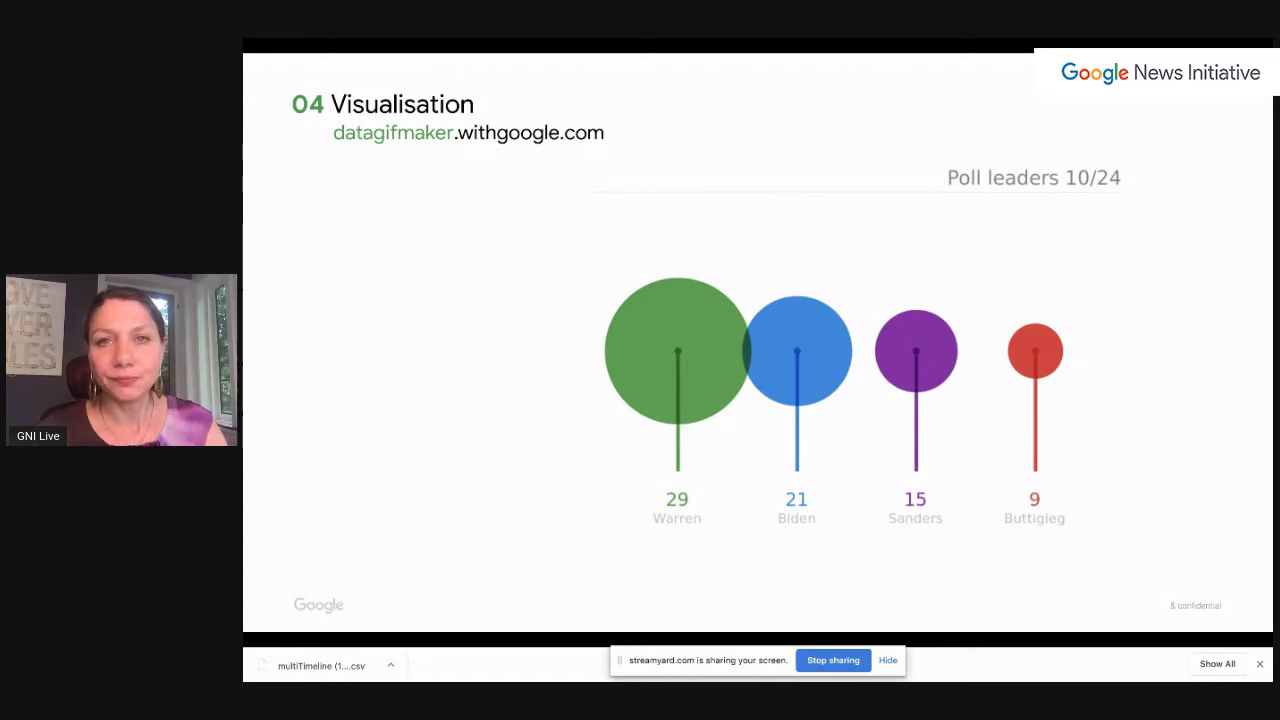
{"action": "key", "text": "Right"}
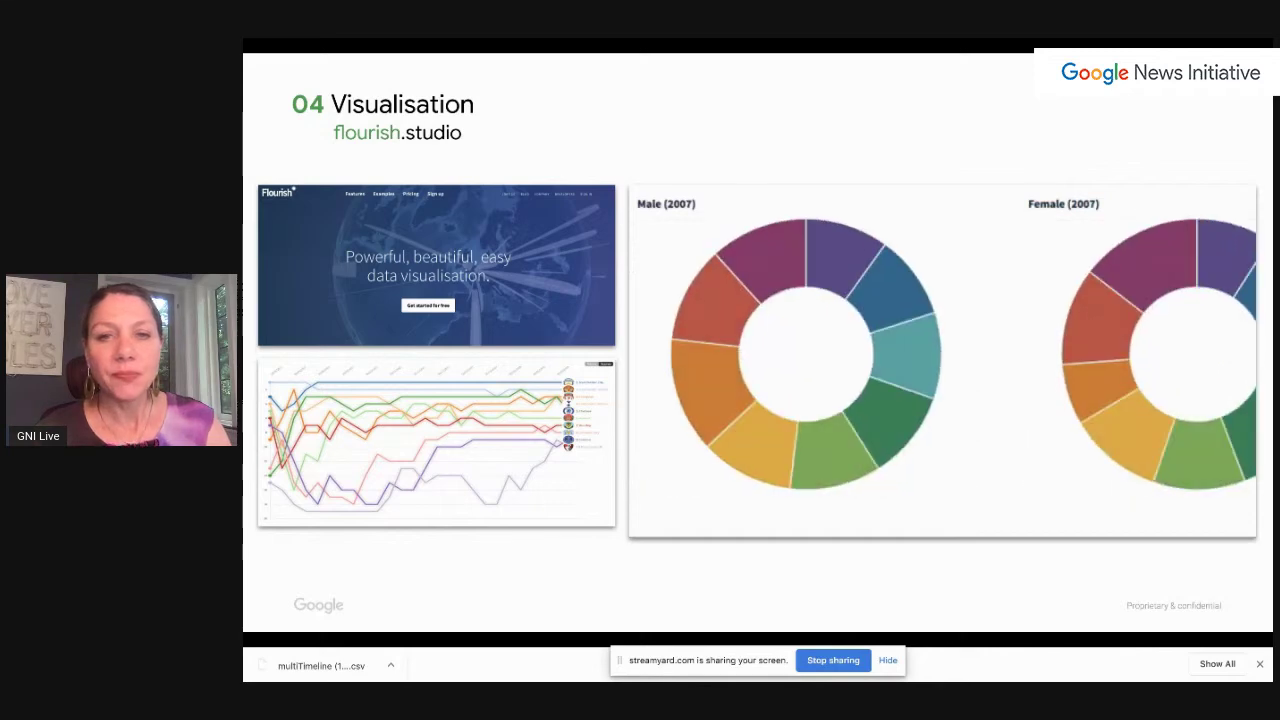
{"action": "key", "text": "Right"}
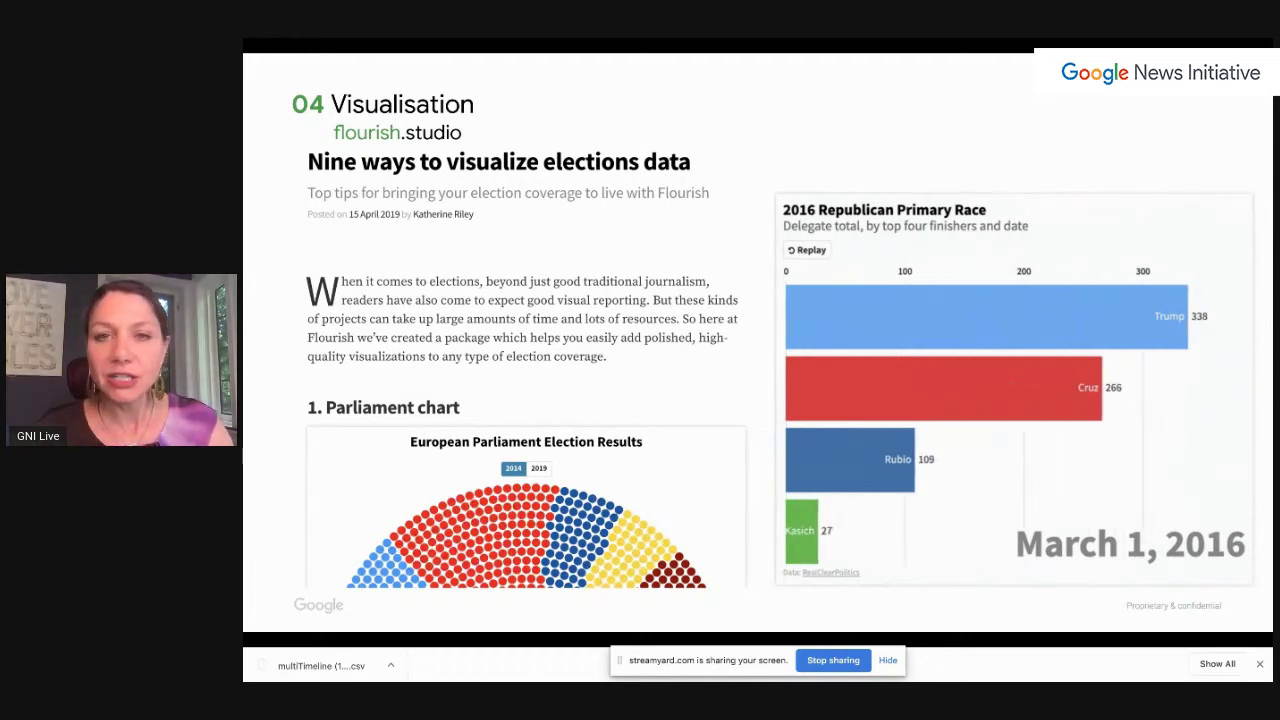
{"action": "key", "text": "Right"}
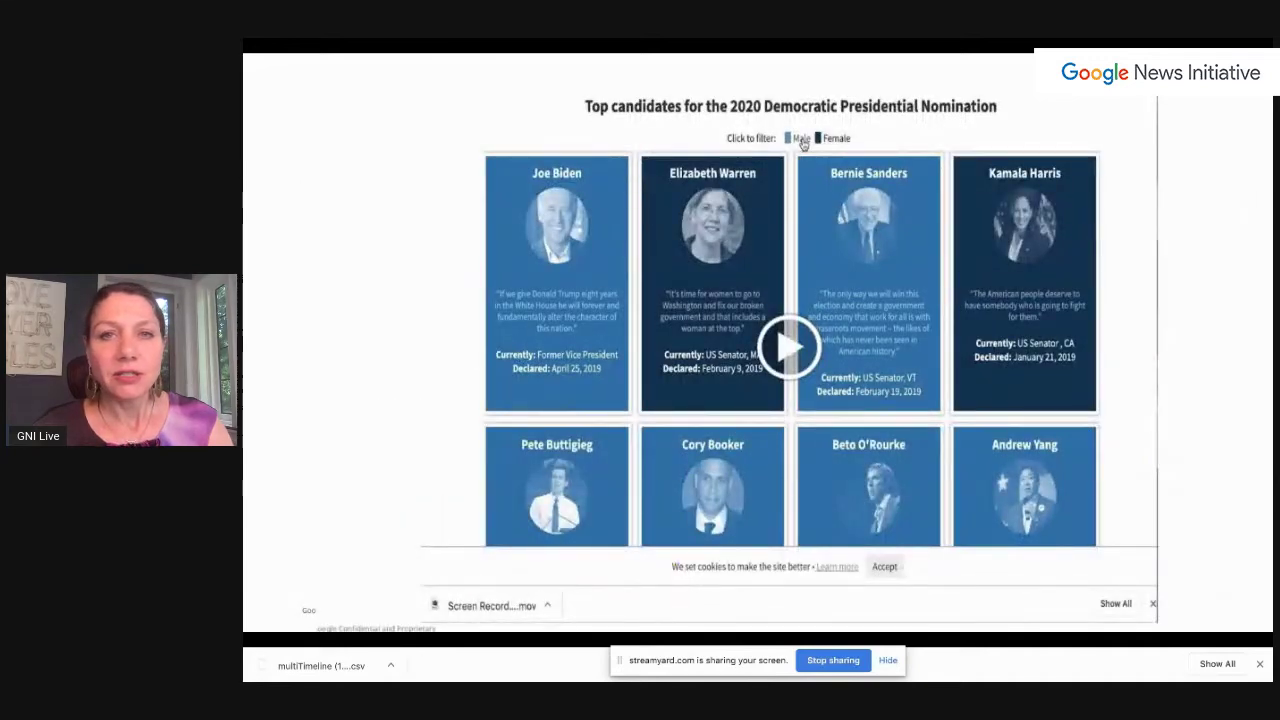
{"action": "left_click", "coordinate": [802, 144]}
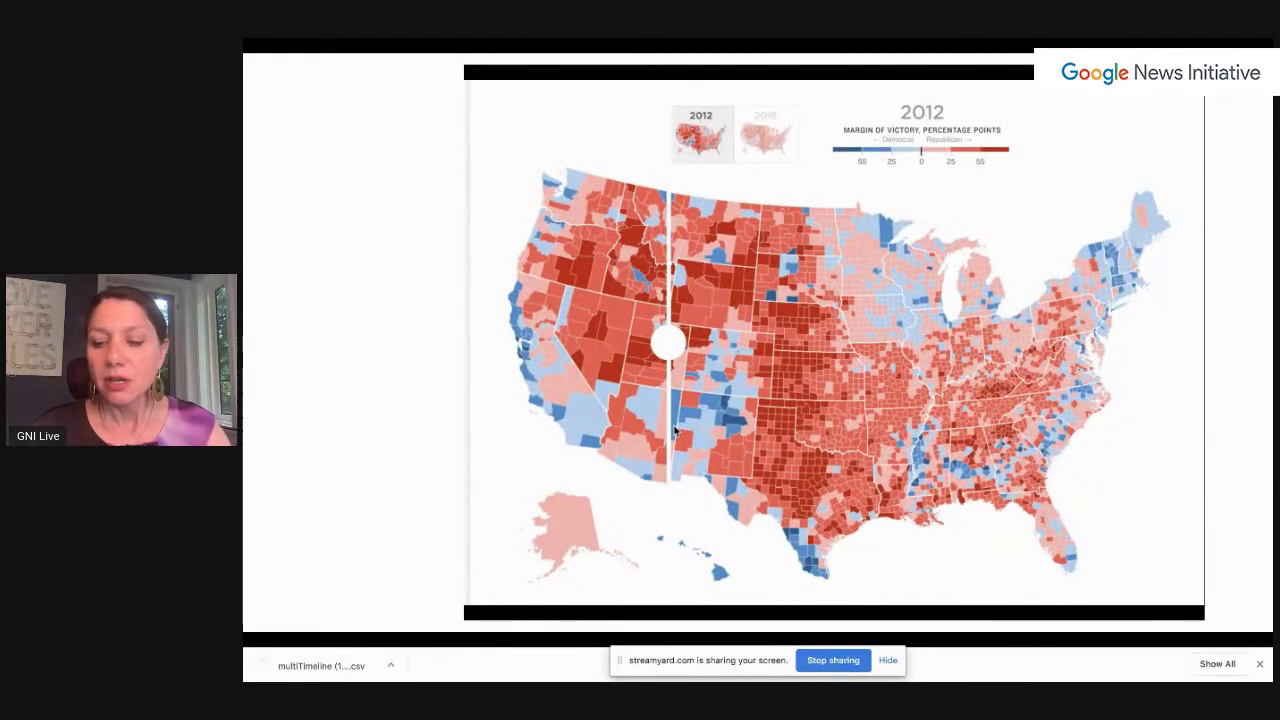
Step: Advance into the Election day section and through the Voting Information Tool and customizer slides to the Where to Vote map
{"action": "key", "text": "Right"}
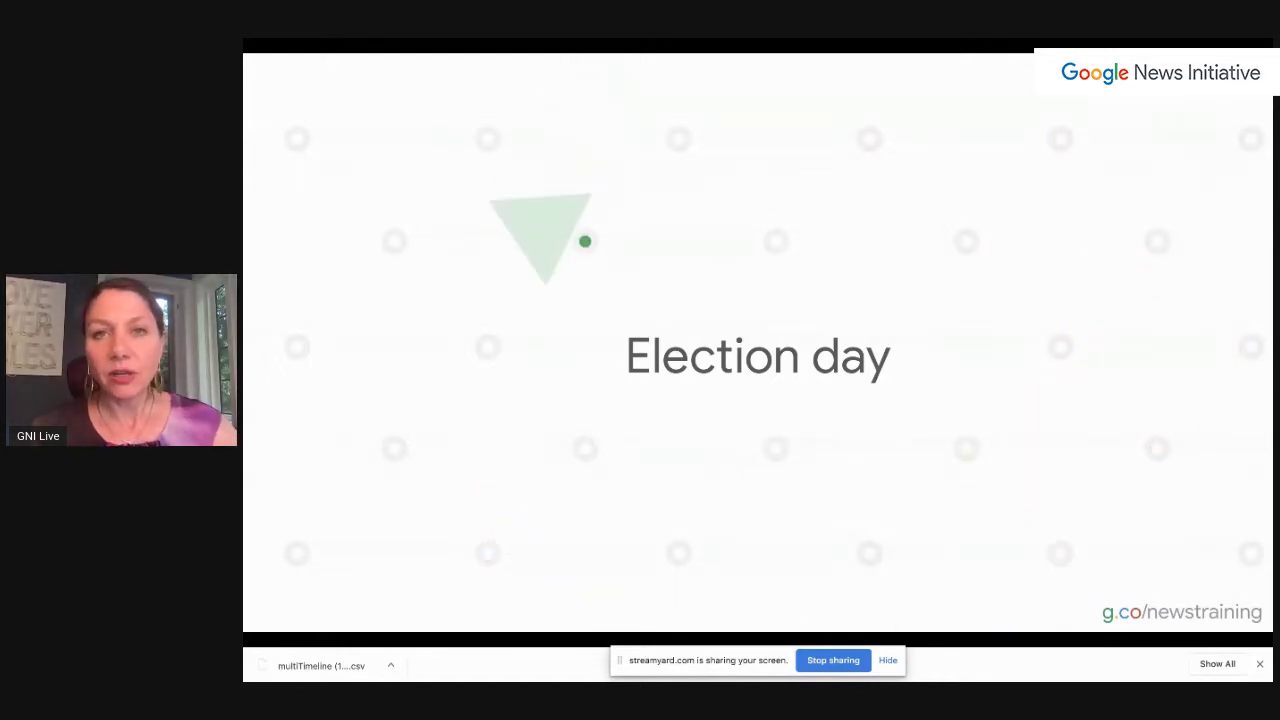
{"action": "key", "text": "Right"}
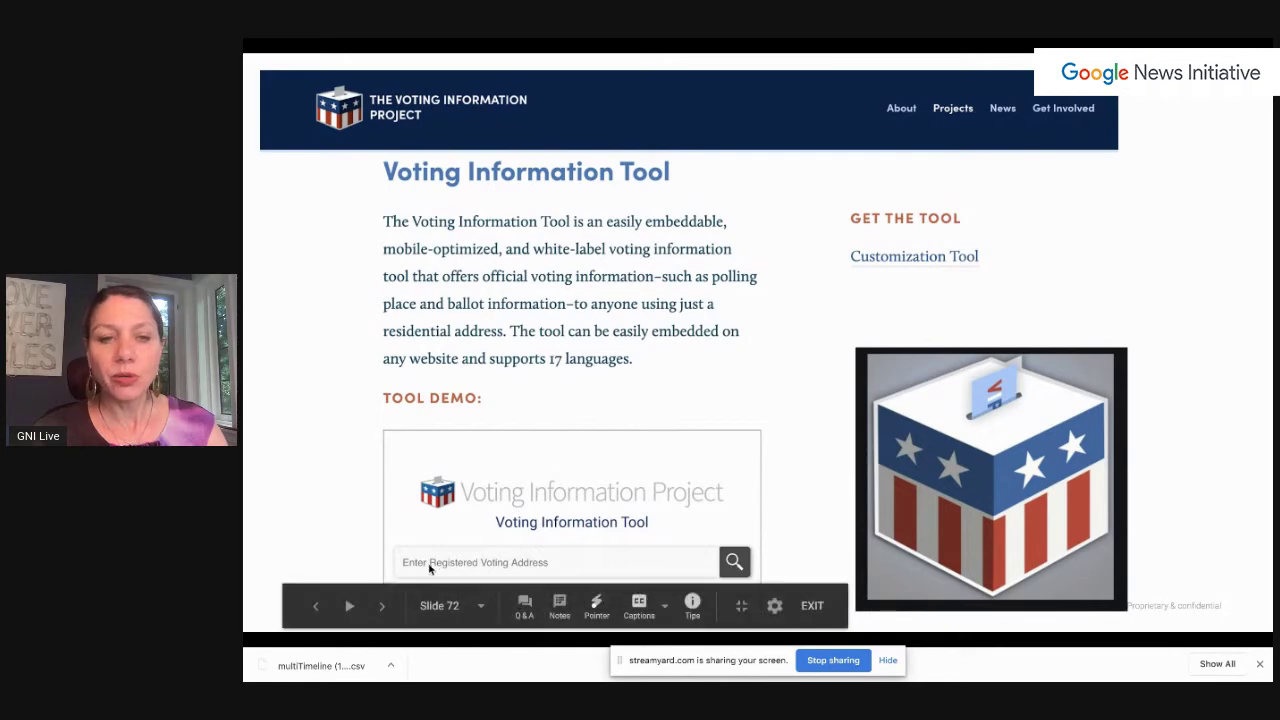
{"action": "left_click", "coordinate": [648, 567]}
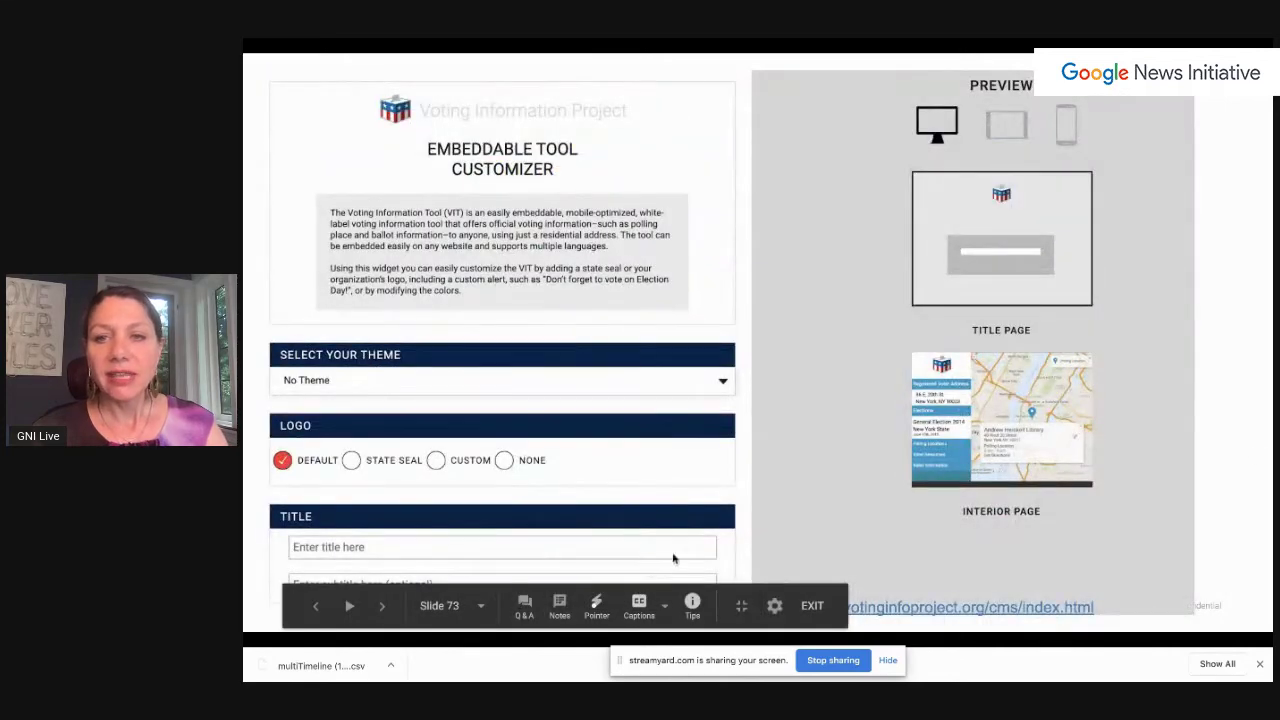
{"action": "left_click", "coordinate": [1043, 386]}
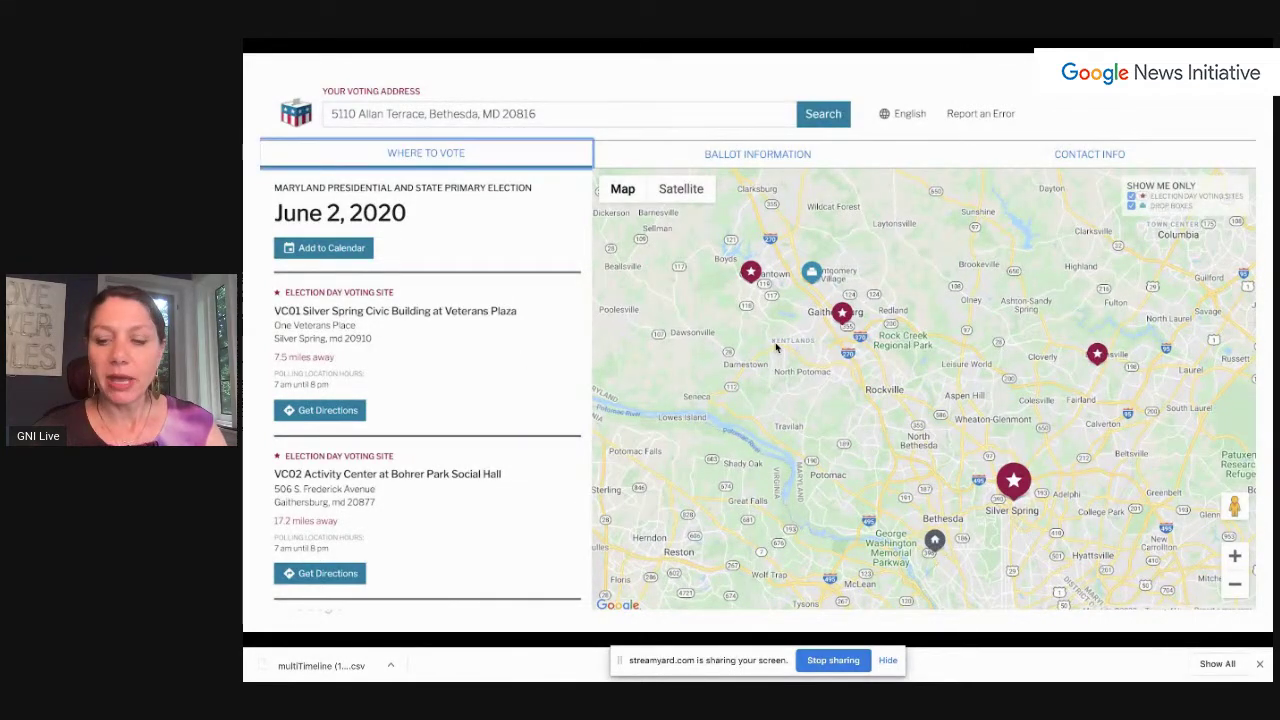
Step: Revisit the Embeddable Tool Customizer slide and return to the Where to Vote map slide
{"action": "key", "text": "Right"}
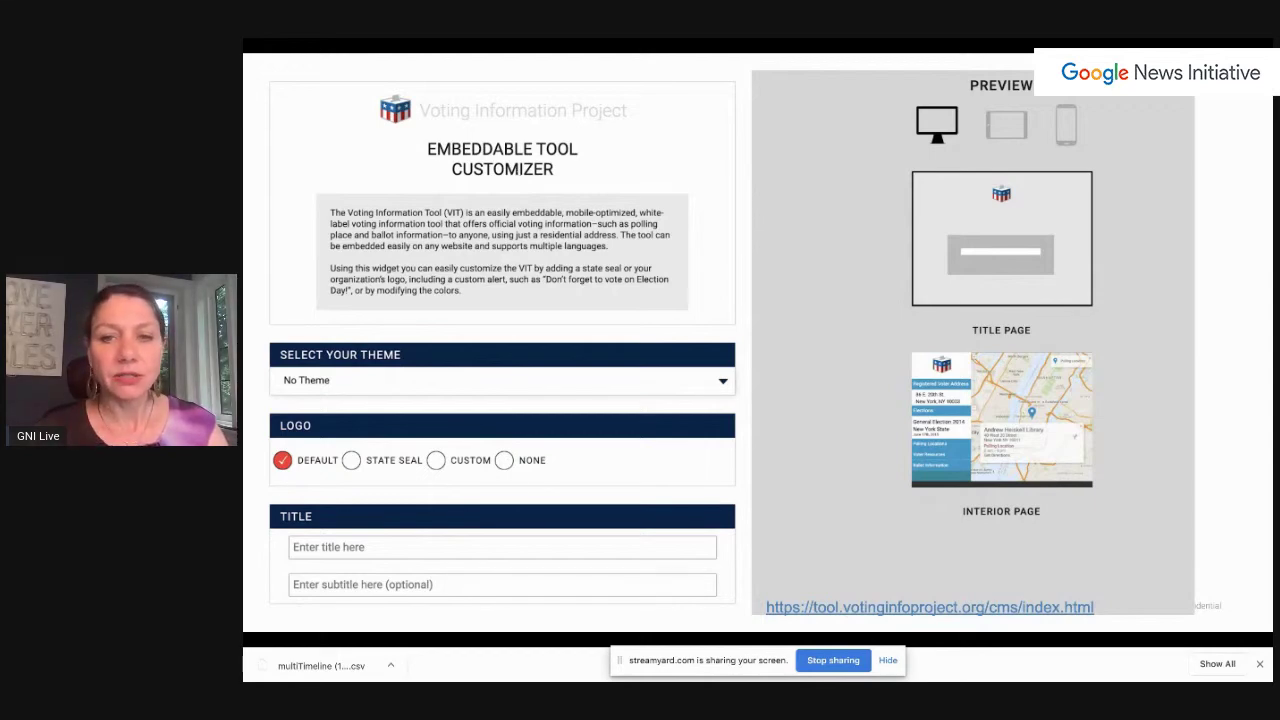
{"action": "key", "text": "Right"}
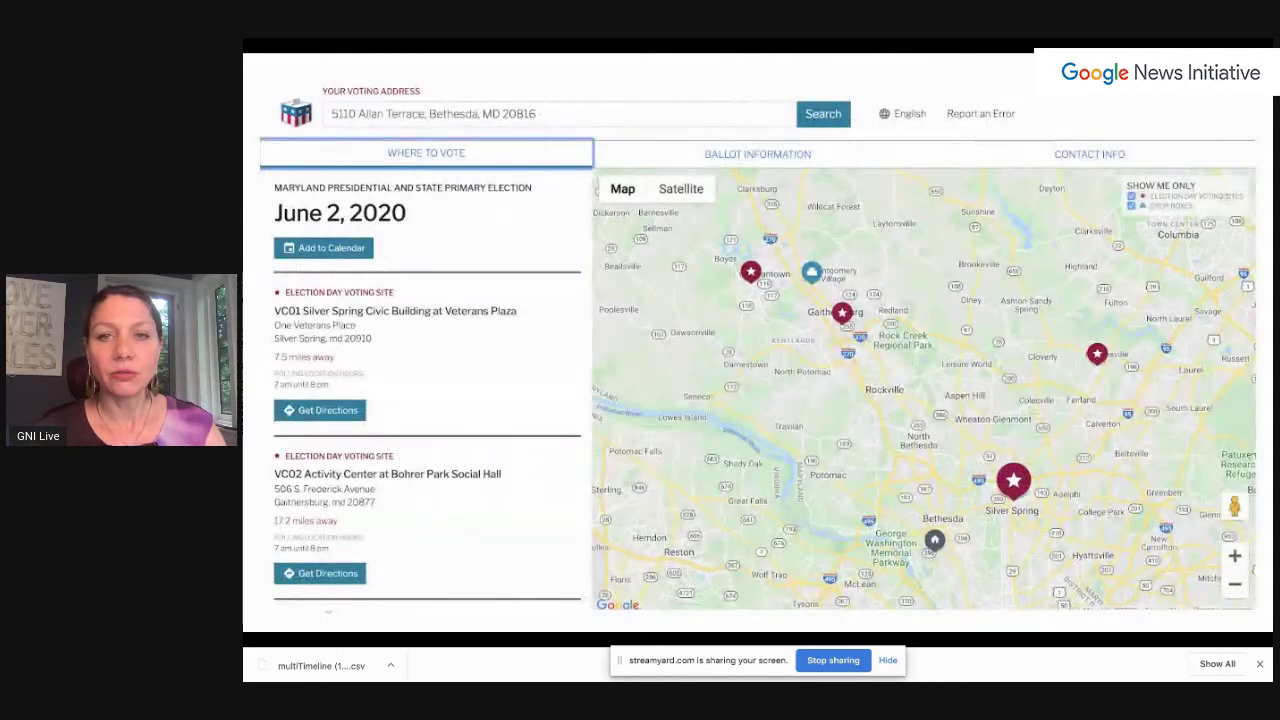
{"action": "key", "text": "Left"}
{"action": "key", "text": "Right"}
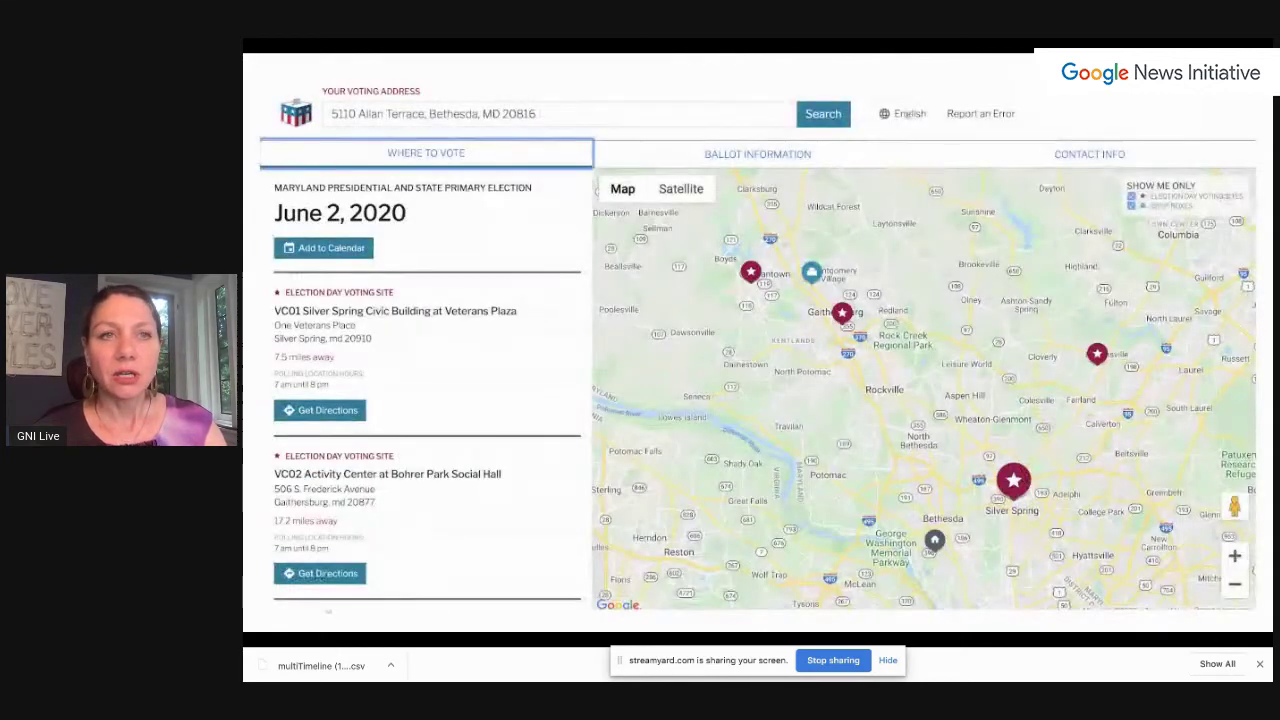
Step: Advance through the gttp.votinginfoproject.org, Google My Maps polling stations and Data Gif Maker slides to the Election results section
{"action": "key", "text": "Right"}
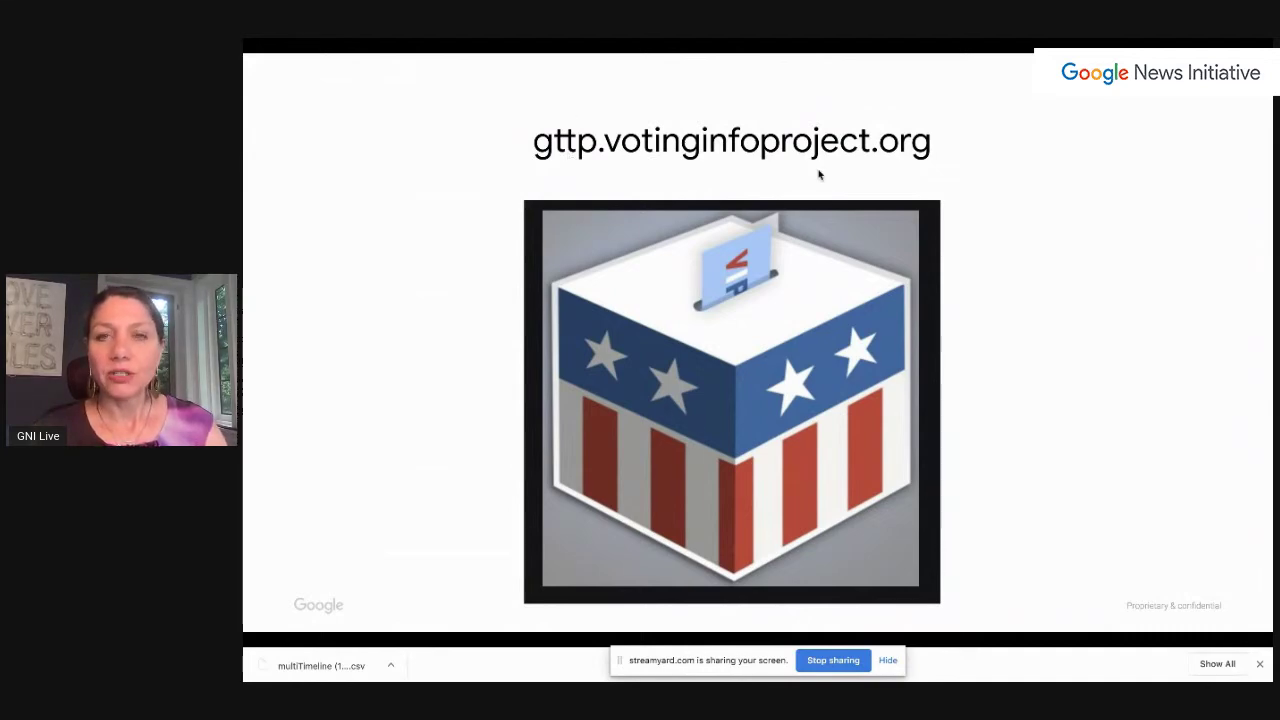
{"action": "key", "text": "Right"}
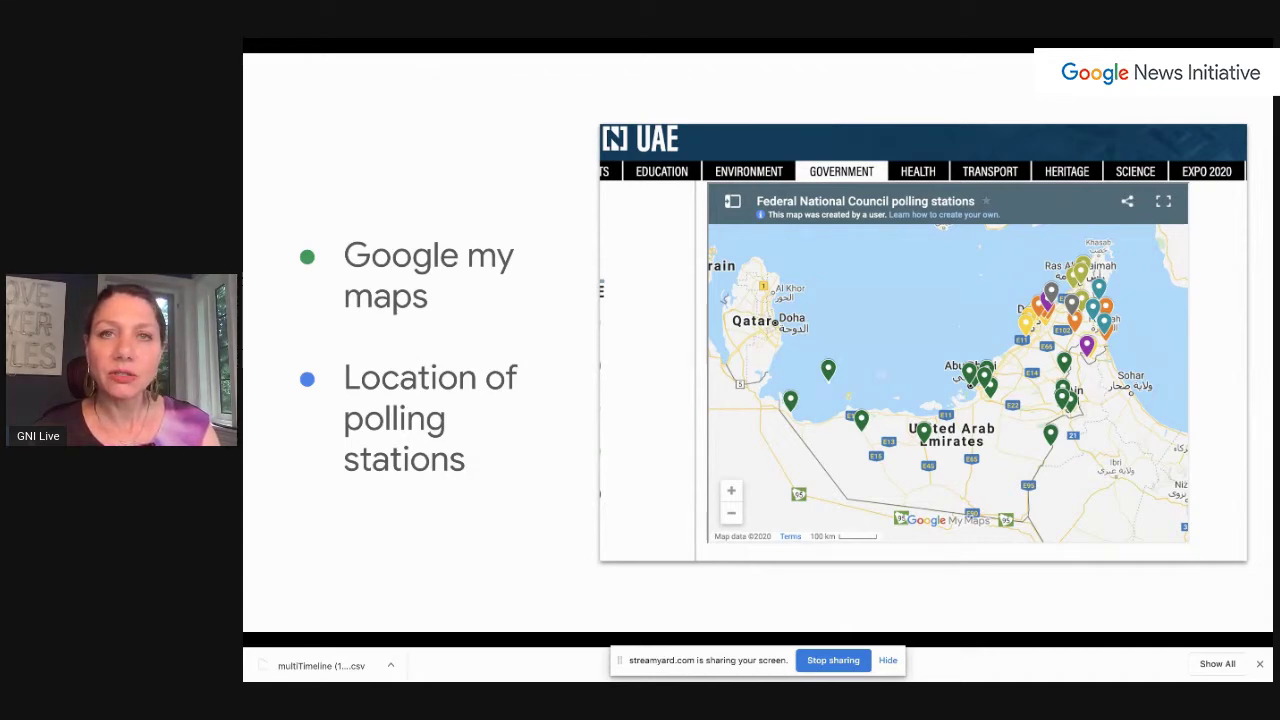
{"action": "key", "text": "Right"}
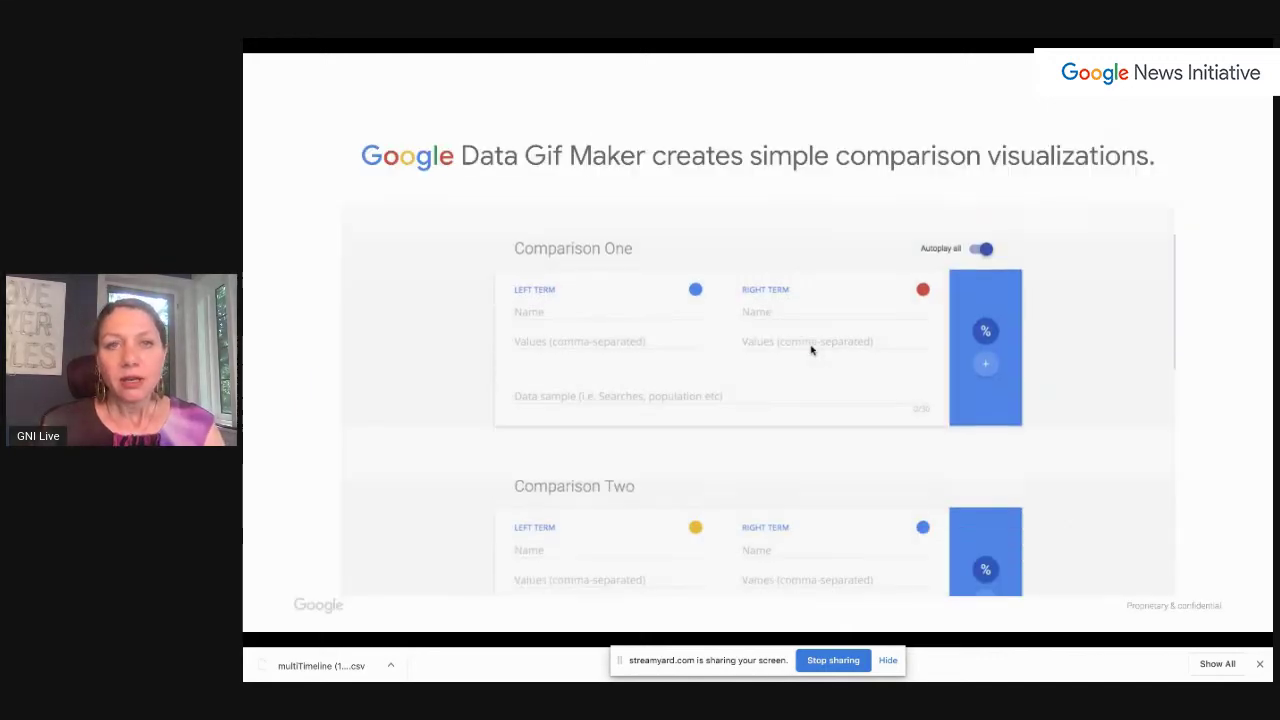
{"action": "key", "text": "Right"}
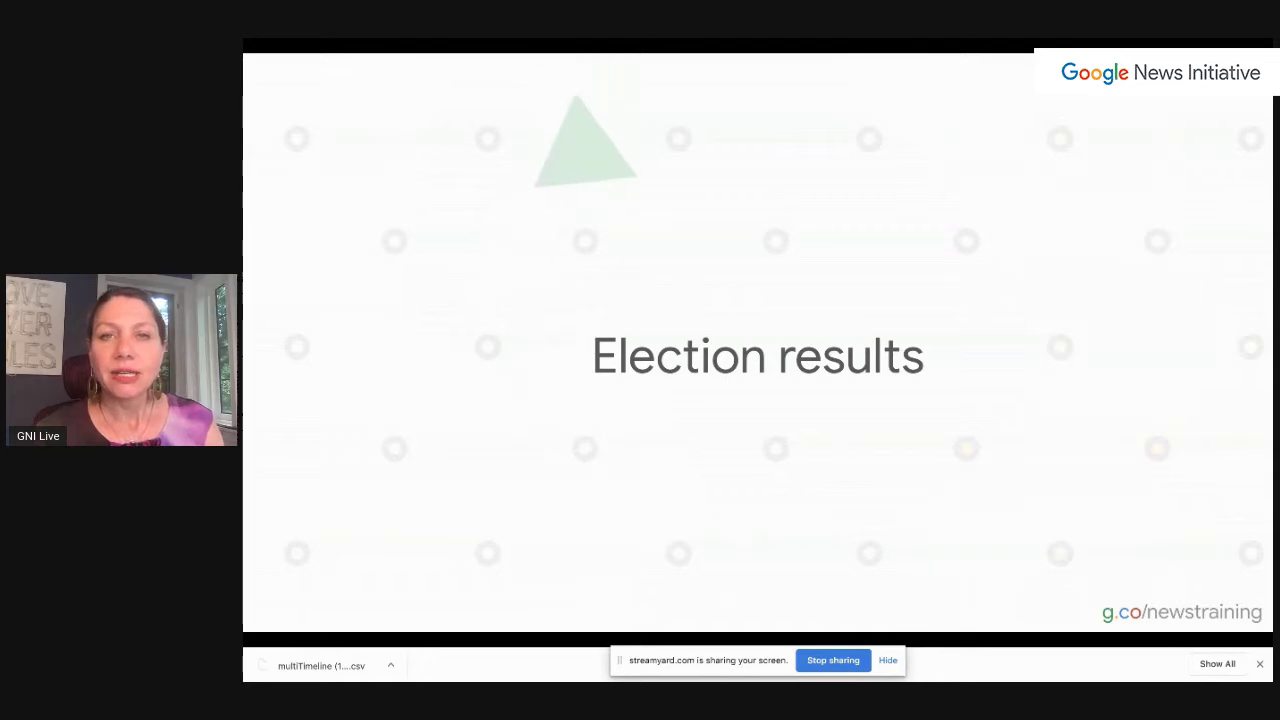
Step: Present the election results examples from RTVE, the UK election and El País, ending on the Flourish video slide
{"action": "key", "text": "Right"}
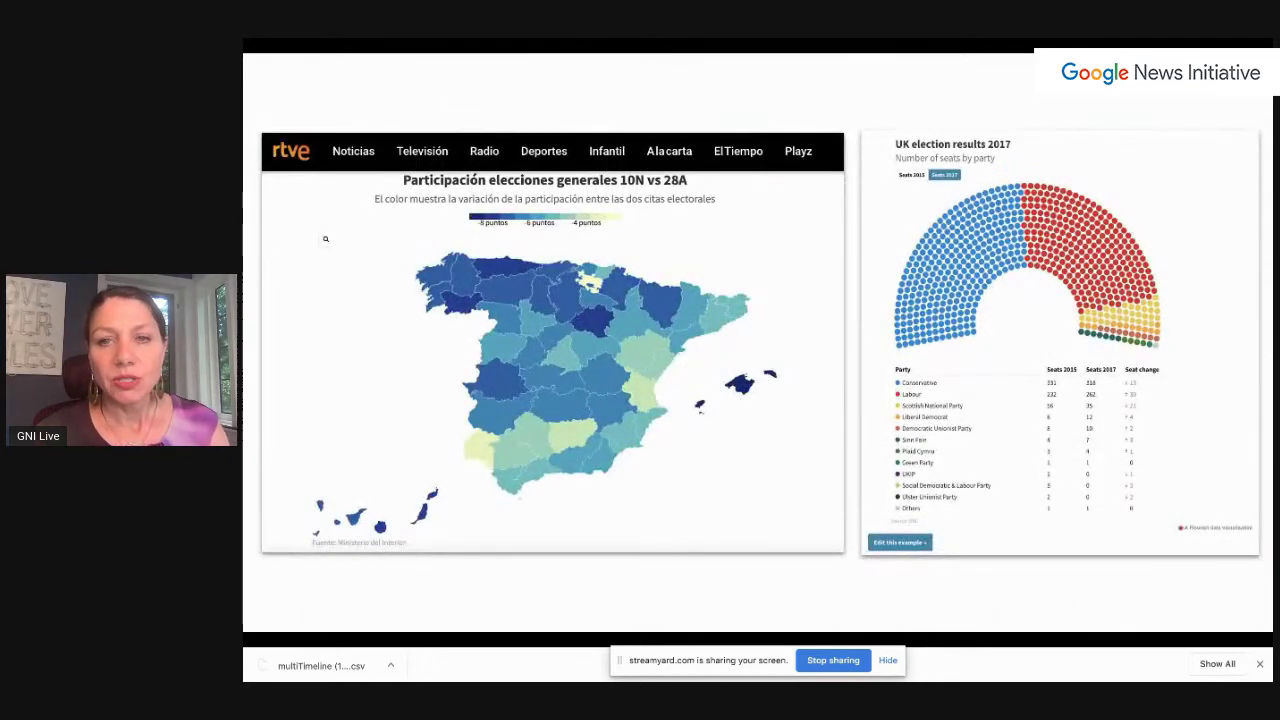
{"action": "key", "text": "Right"}
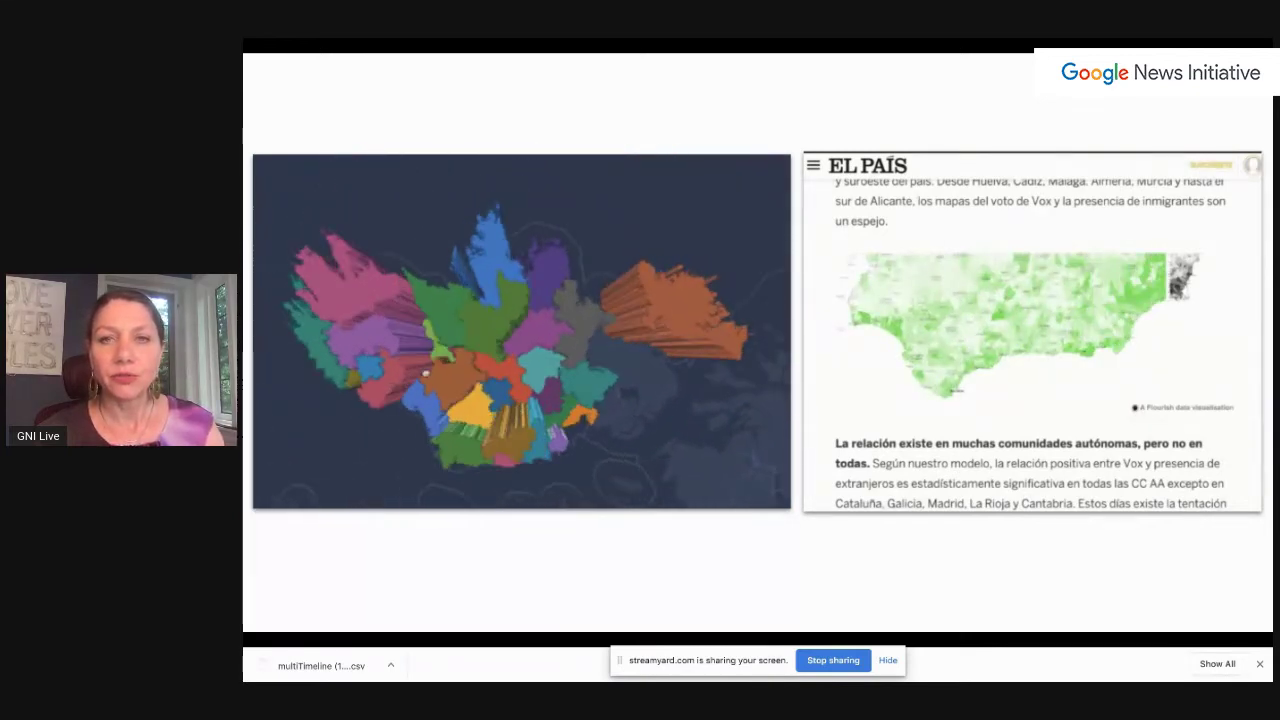
{"action": "key", "text": "Right"}
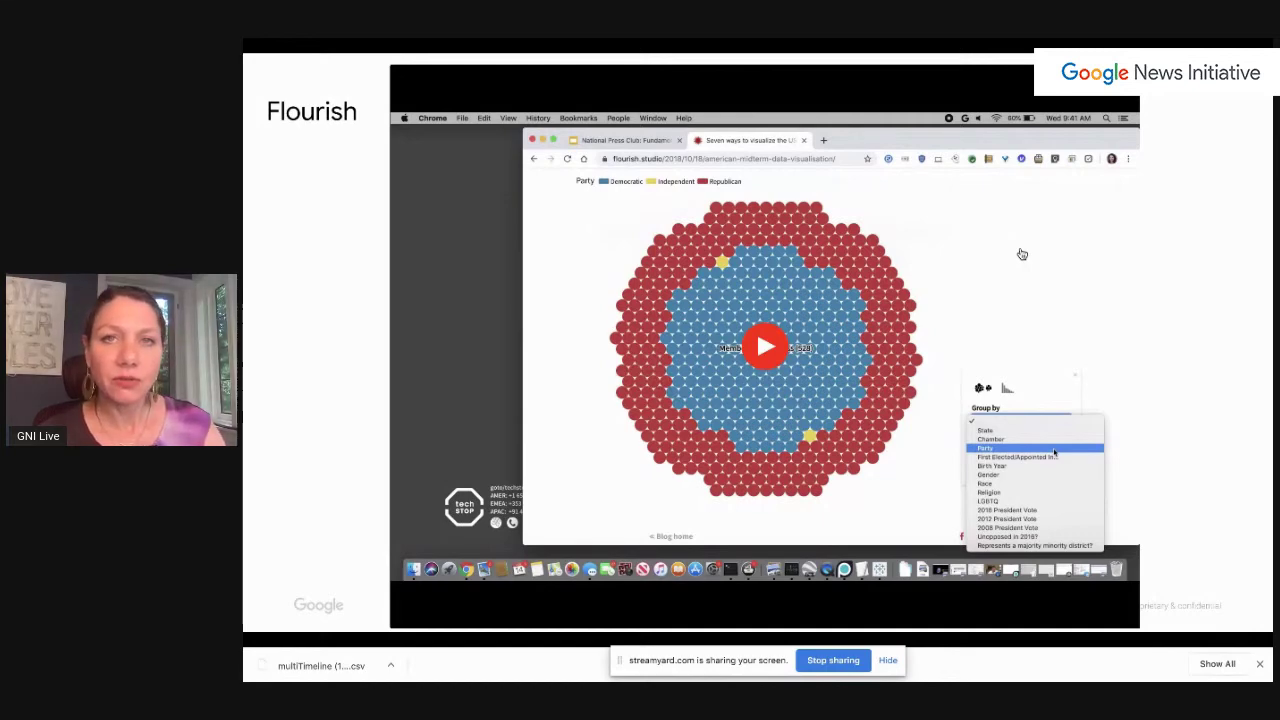
Step: Advance through the Google News Lab support and g.co/newstraining slides to the closing Google News Initiative slide
{"action": "key", "text": "Right"}
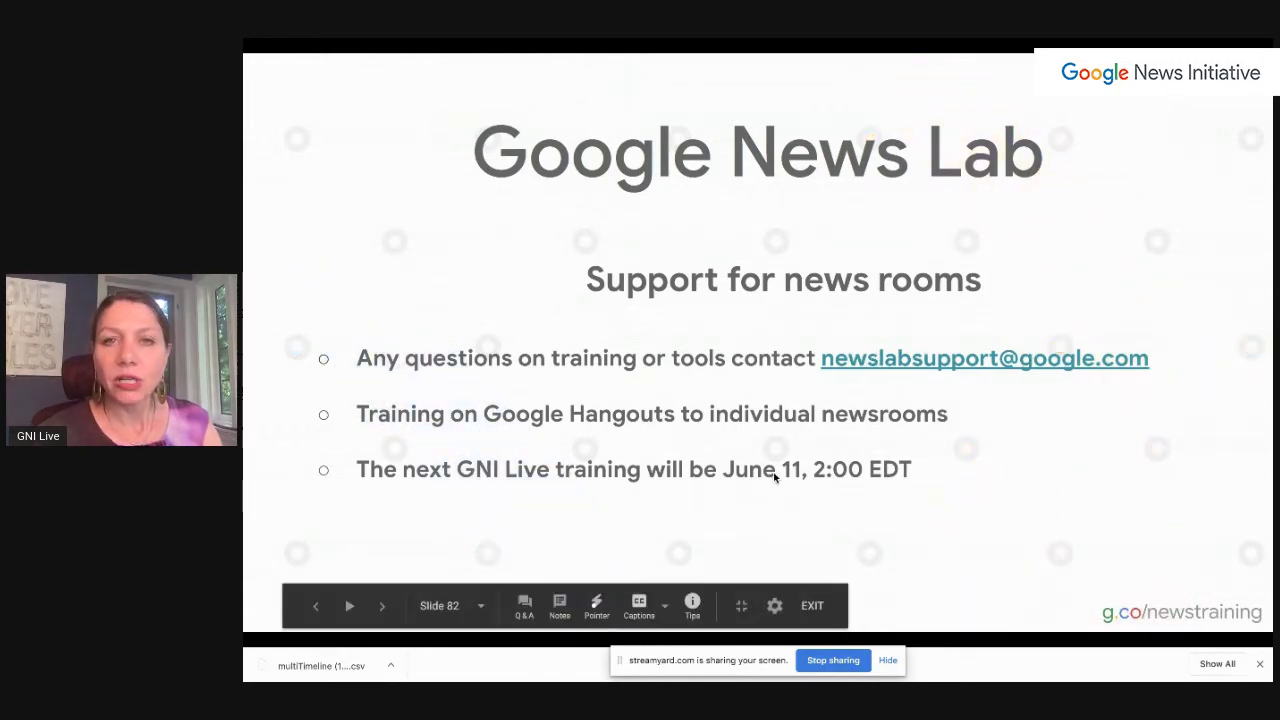
{"action": "key", "text": "Right"}
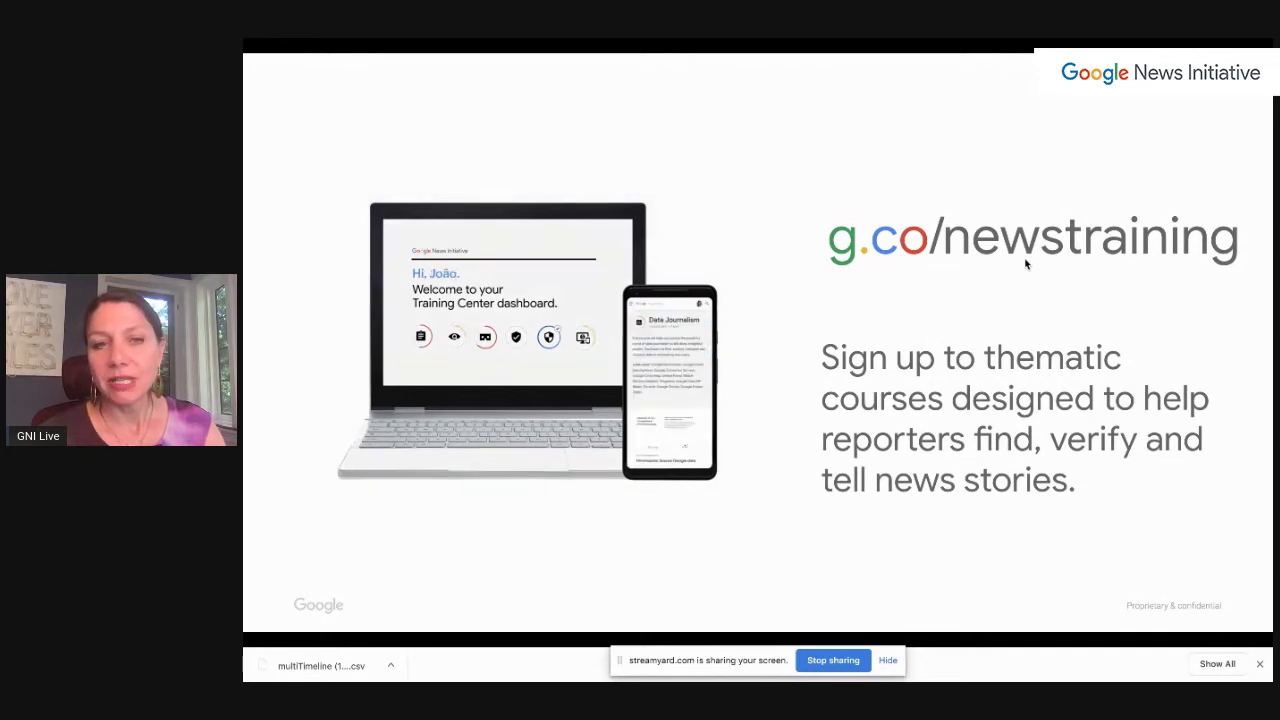
{"action": "key", "text": "Right"}
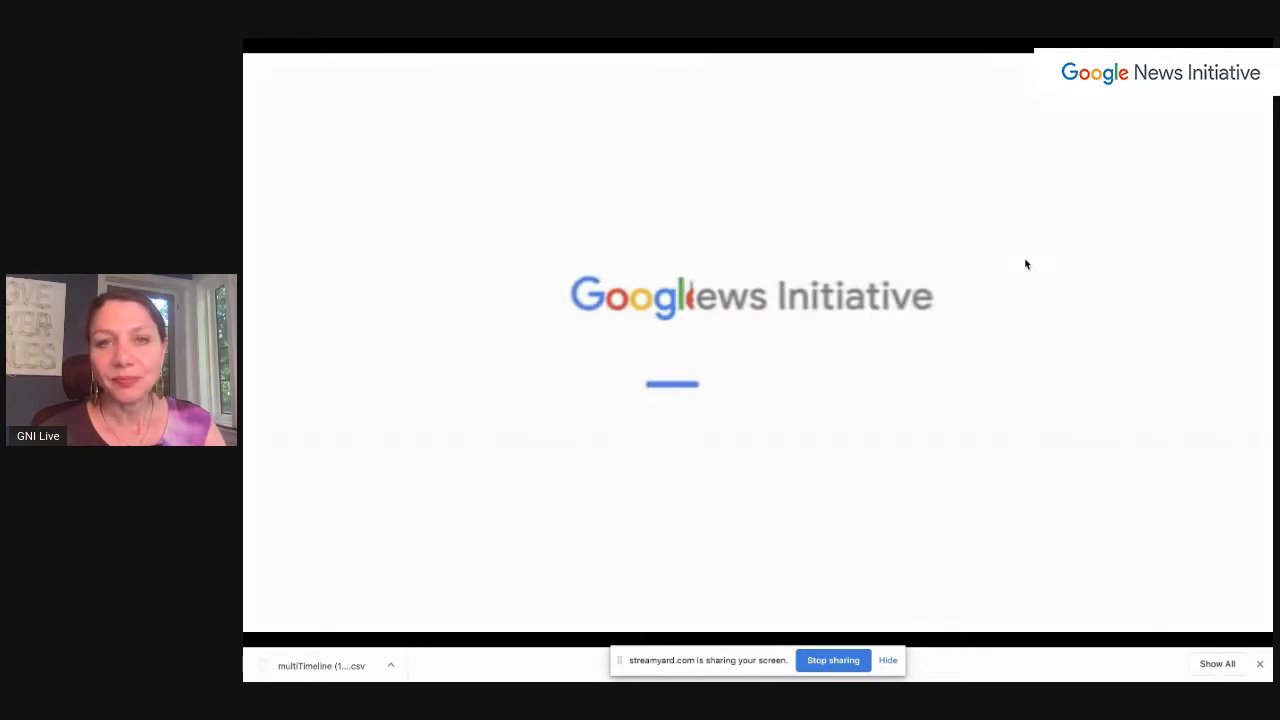